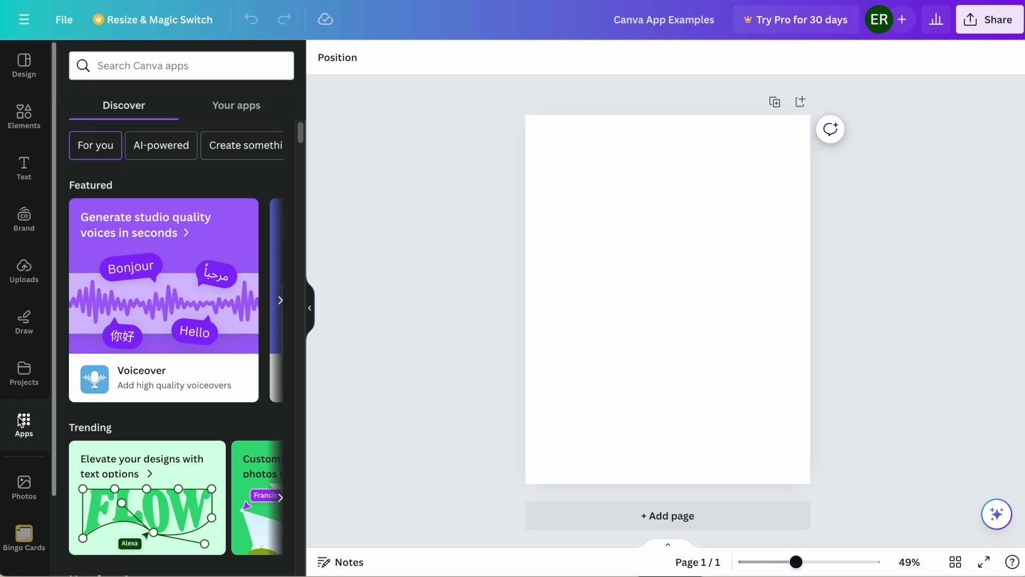
# - Search the apps for "bingo" and open the Bingo Cards app
pyautogui.click(136, 65)
pyautogui.write('b')
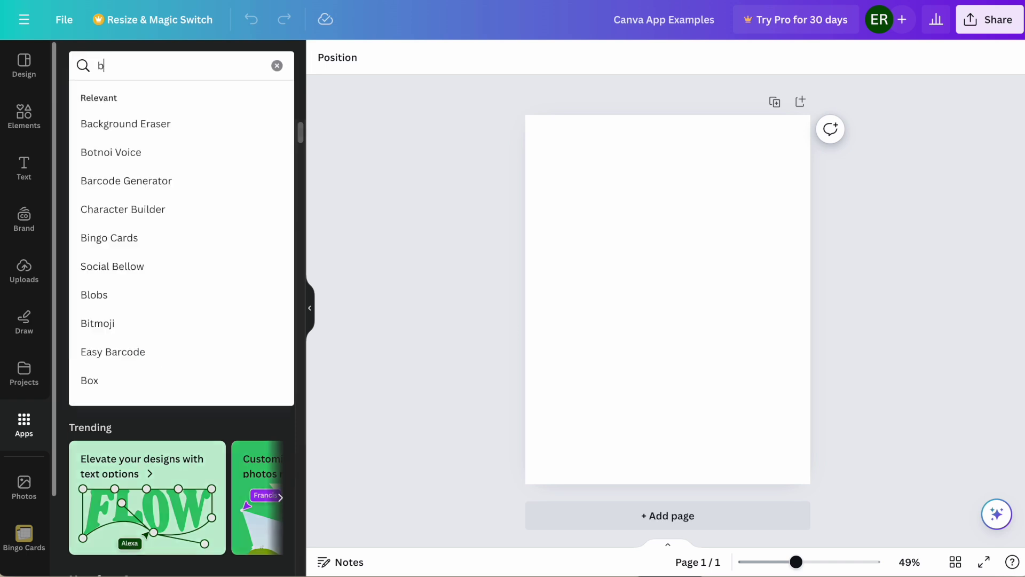
pyautogui.write('ingo')
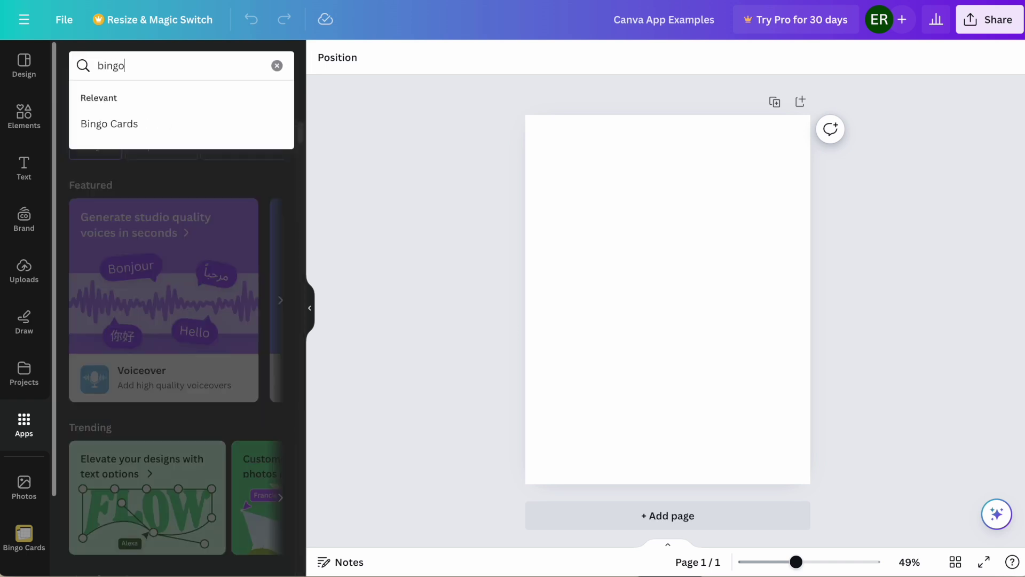
pyautogui.click(100, 123)
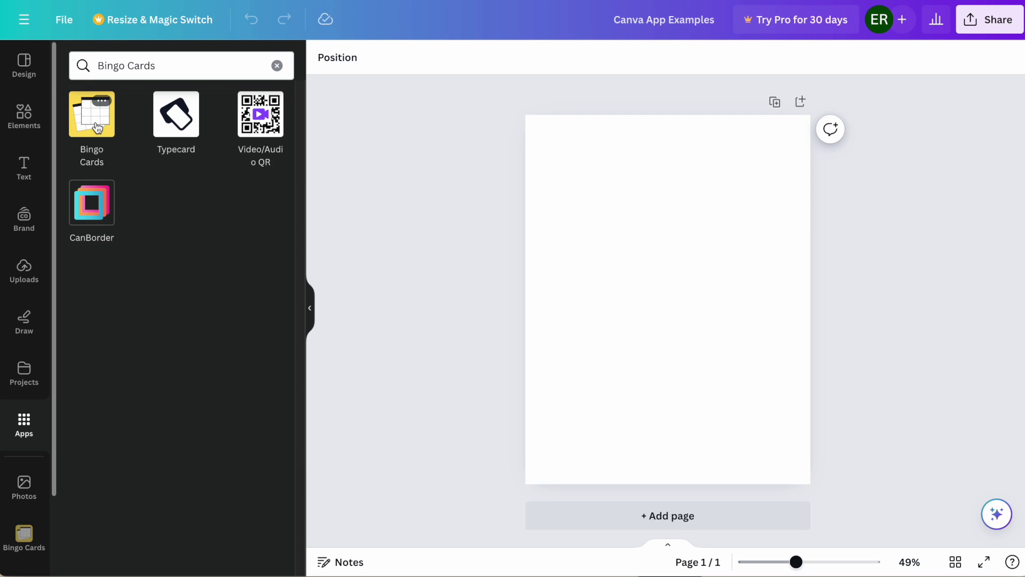
pyautogui.click(97, 128)
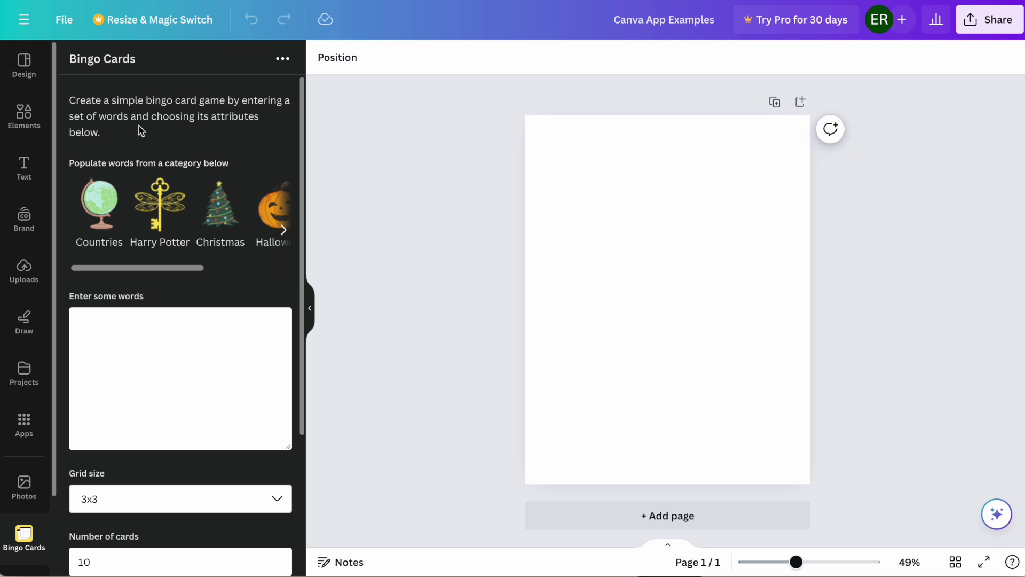
# - Browse the word categories, fill the bingo word list from the Countries category, and review the list
pyautogui.click(284, 234)
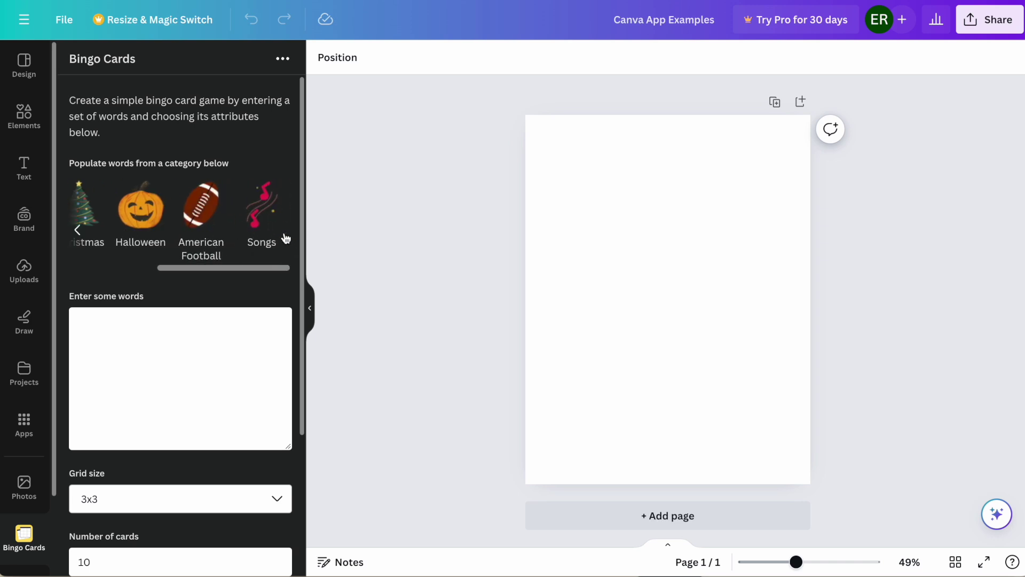
pyautogui.click(86, 234)
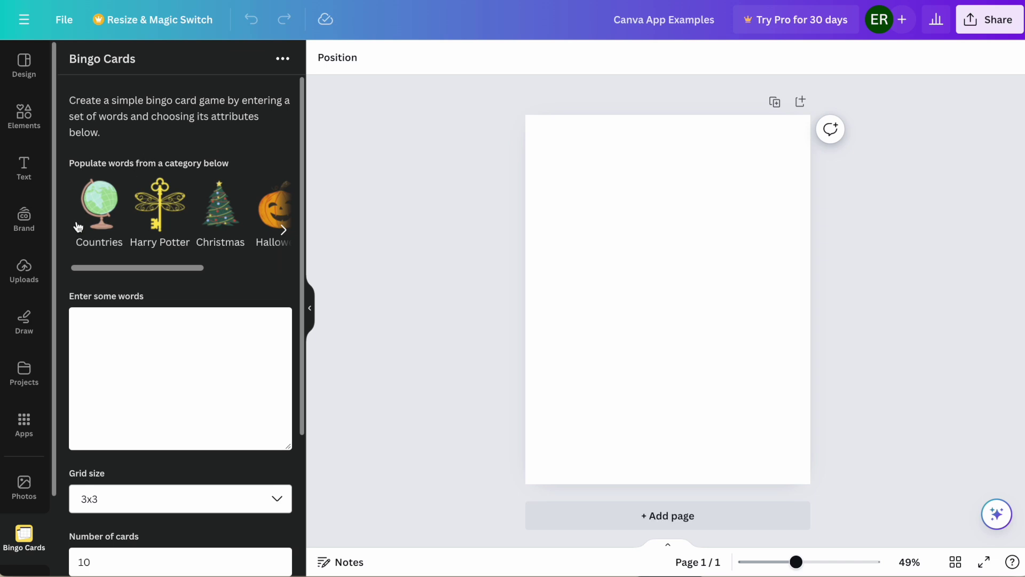
pyautogui.click(99, 206)
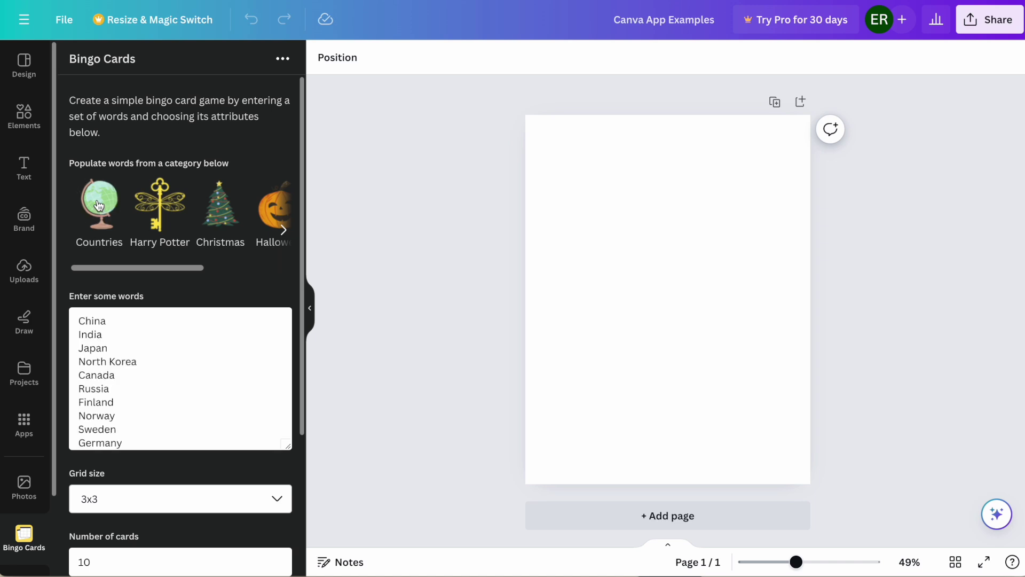
pyautogui.scroll(-4, 85, 420)
pyautogui.scroll(4, 85, 421)
pyautogui.scroll(-4, 133, 401)
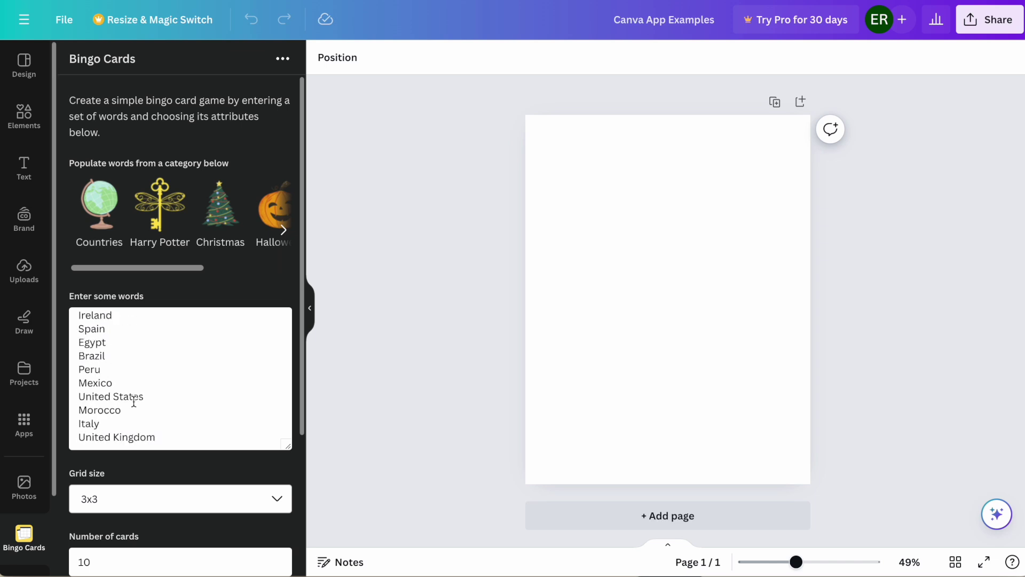
pyautogui.scroll(4, 133, 401)
pyautogui.click(118, 320)
pyautogui.press('Return')
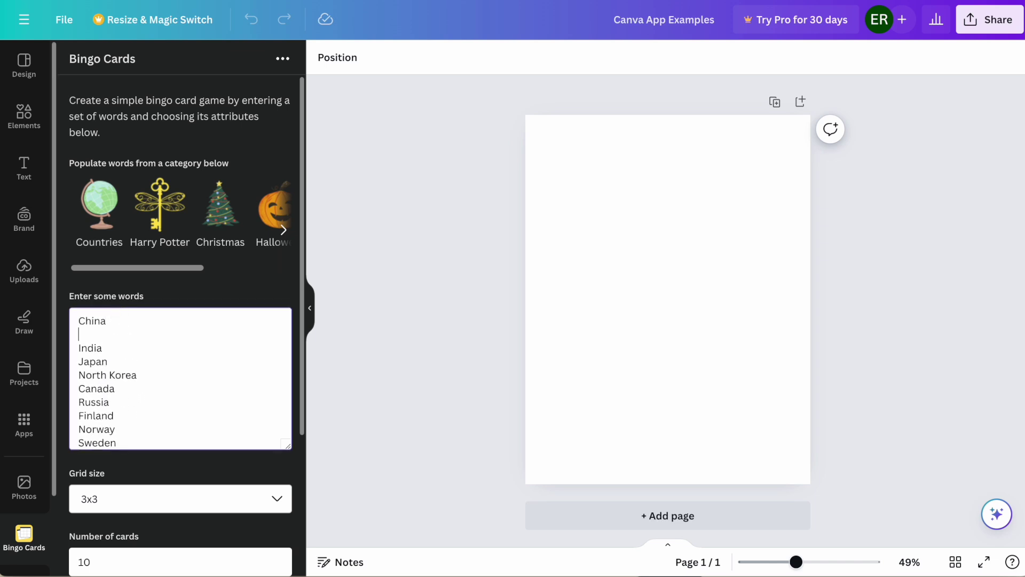
pyautogui.write('kb')
pyautogui.press('BackSpace')
pyautogui.press('BackSpace')
pyautogui.press('BackSpace')
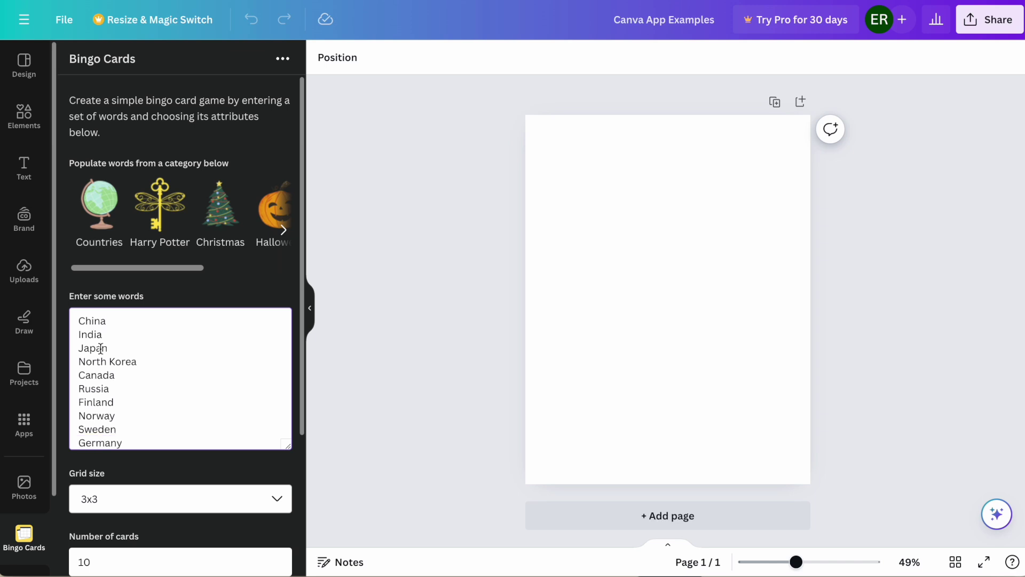
# - Set the bingo cards' grid size to 4x4 after trying 5x5
pyautogui.scroll(-10, 101, 350)
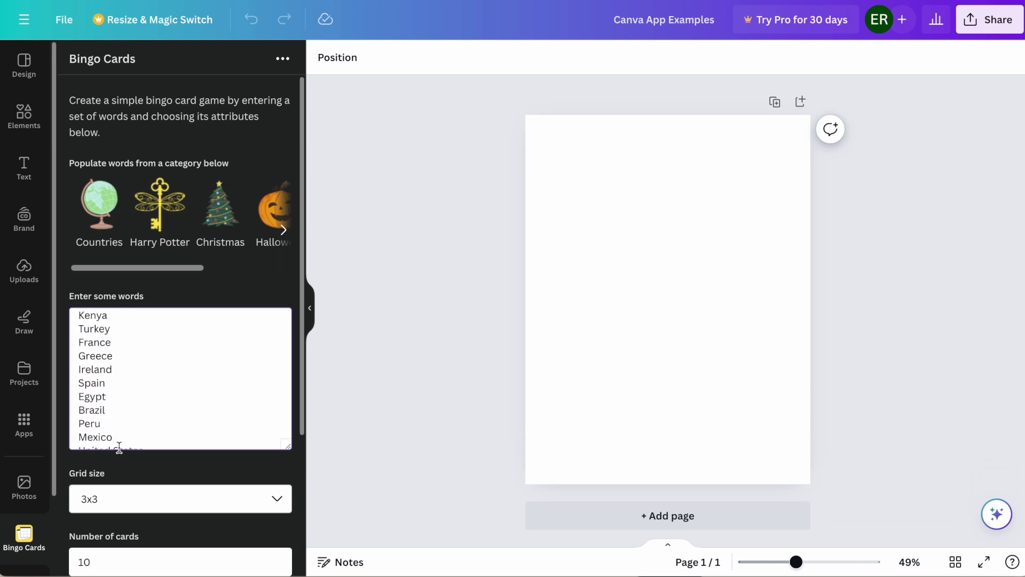
pyautogui.click(126, 307)
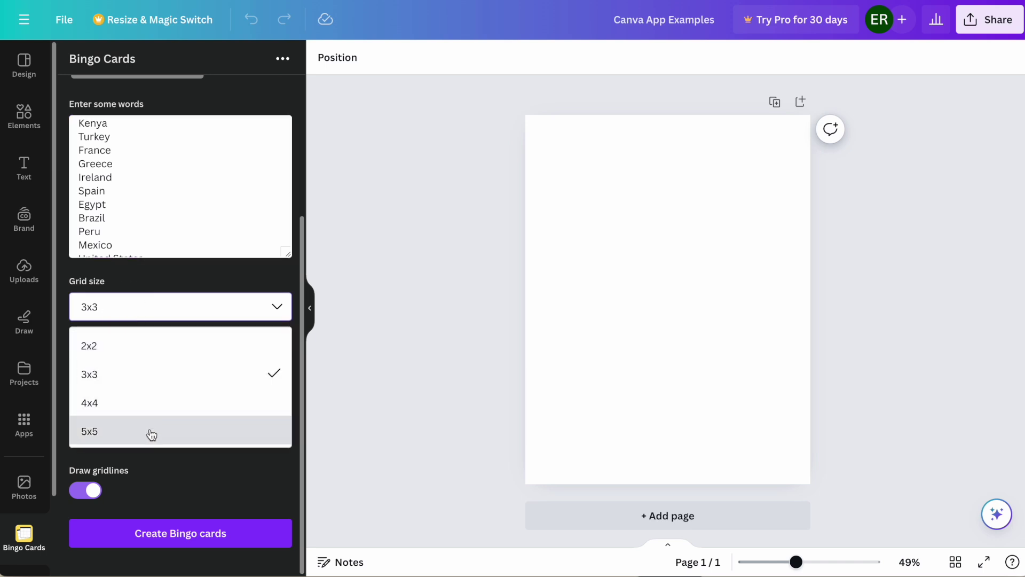
pyautogui.click(151, 434)
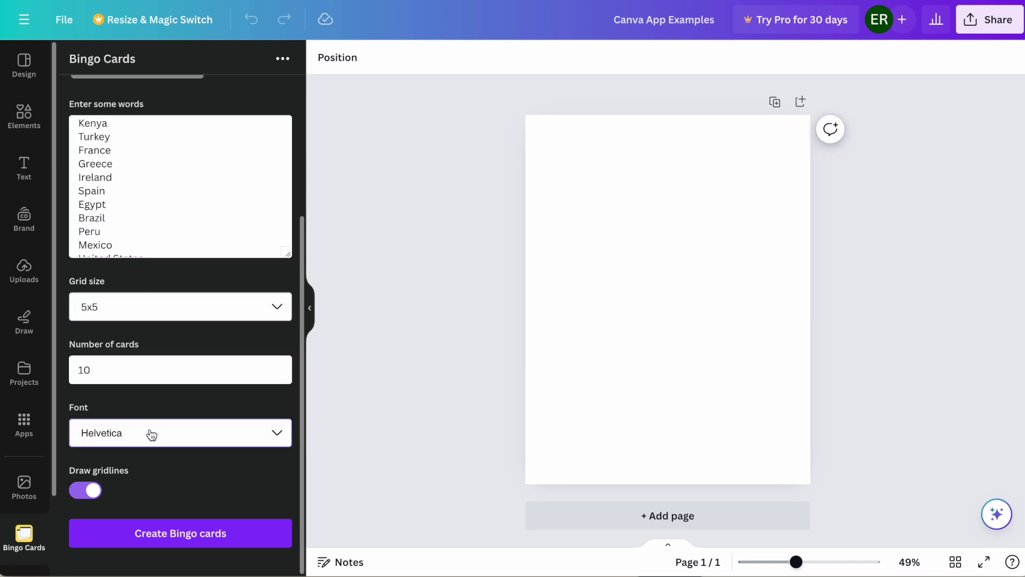
pyautogui.click(126, 312)
pyautogui.click(122, 395)
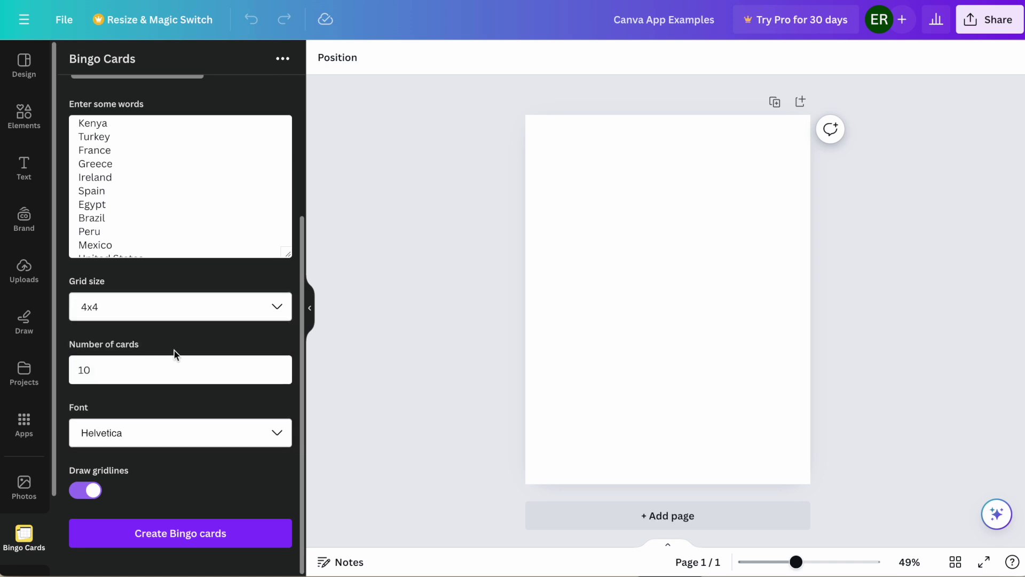
# - Set the number of bingo cards to 30
pyautogui.click(133, 372)
pyautogui.press('BackSpace')
pyautogui.press('BackSpace')
pyautogui.write('50')
pyautogui.press('BackSpace')
pyautogui.press('BackSpace')
pyautogui.write('30')
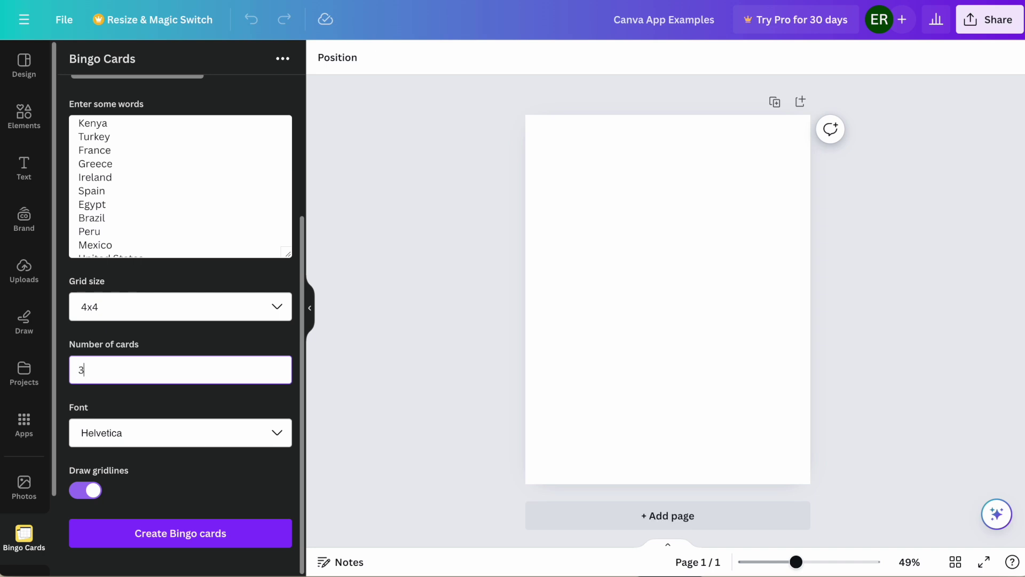
# - Change the bingo cards' font to Impact and generate the cards with gridlines
pyautogui.click(157, 432)
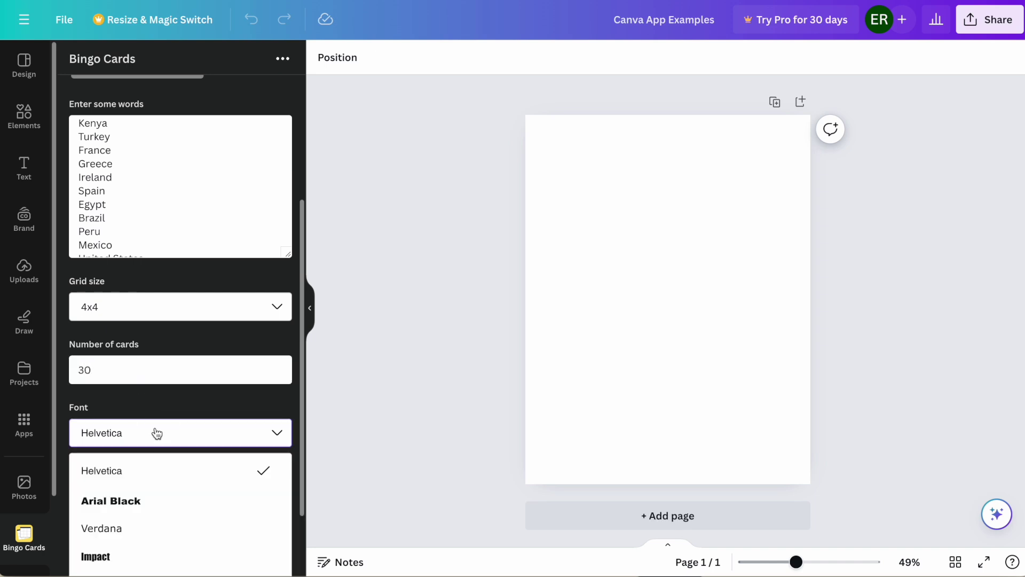
pyautogui.scroll(-2, 155, 431)
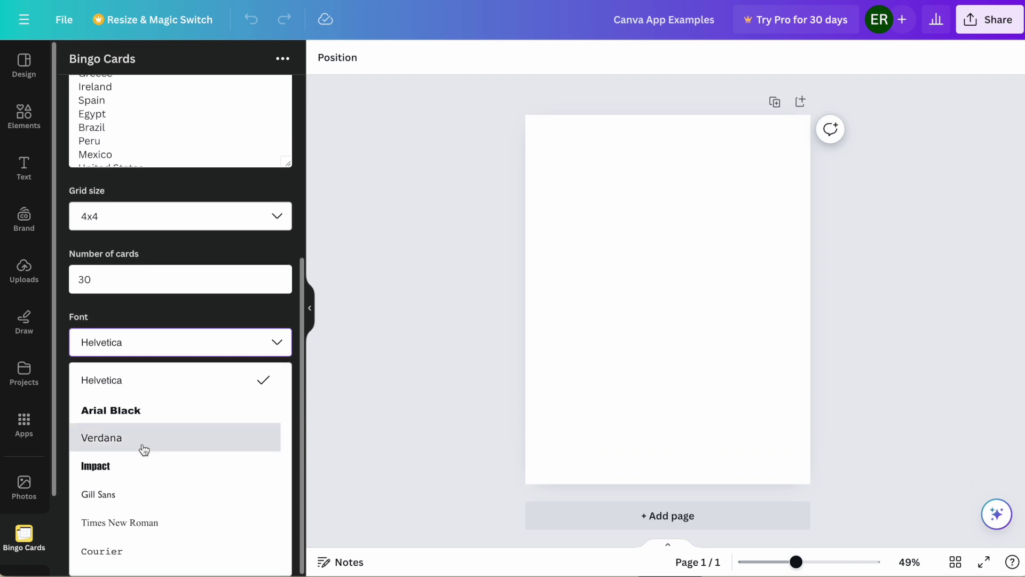
pyautogui.click(141, 465)
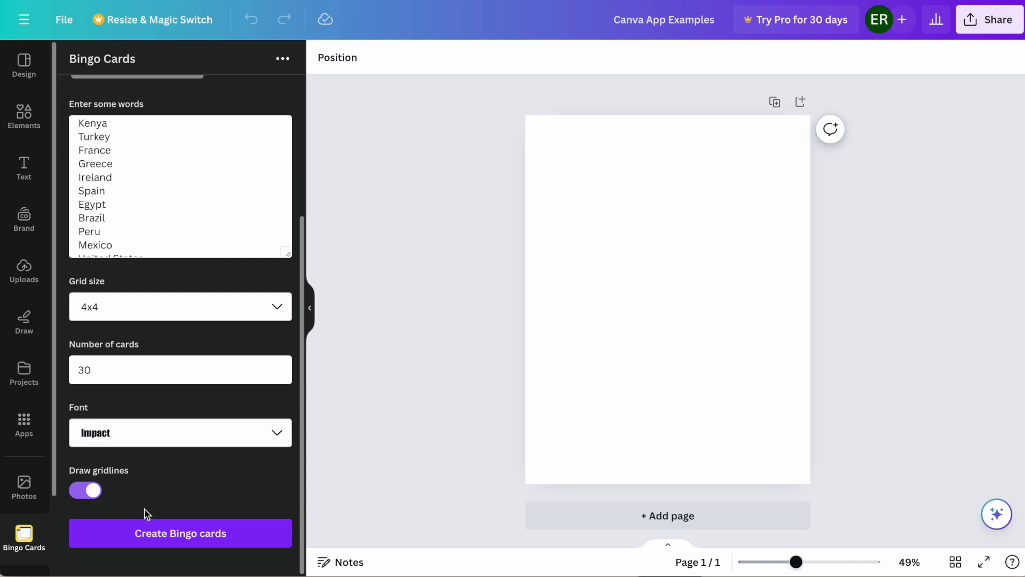
pyautogui.click(180, 539)
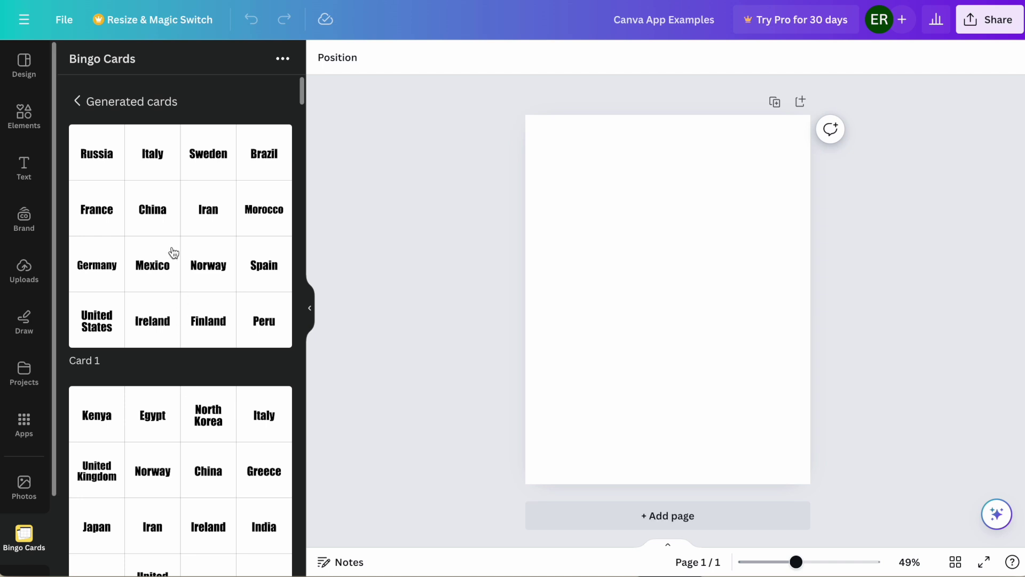
# - Look through the generated cards and place Card 1 on the page, enlarged and horizontally centred in the lower part
pyautogui.scroll(-1, 173, 252)
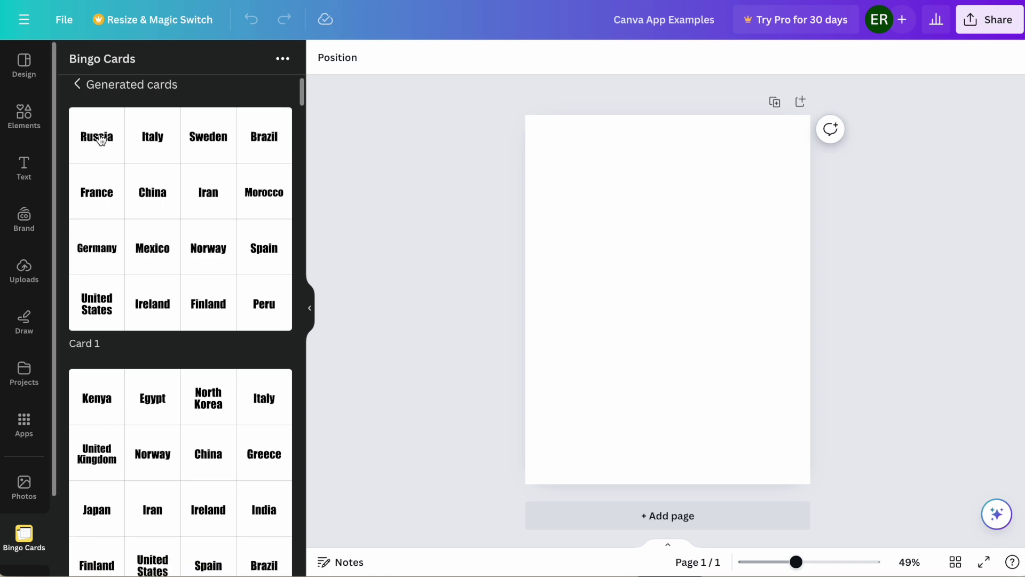
pyautogui.scroll(-5, 94, 395)
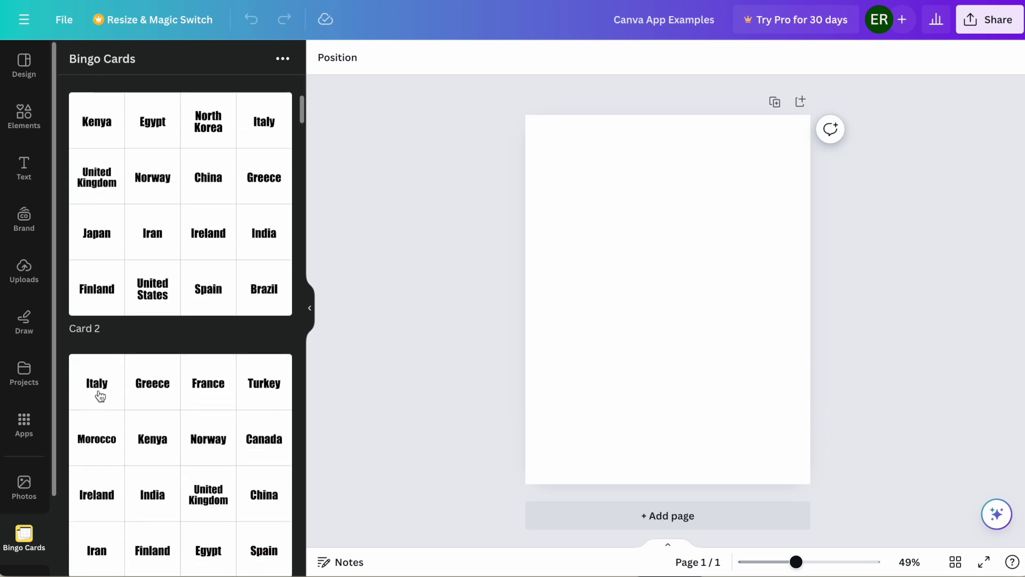
pyautogui.scroll(6, 94, 394)
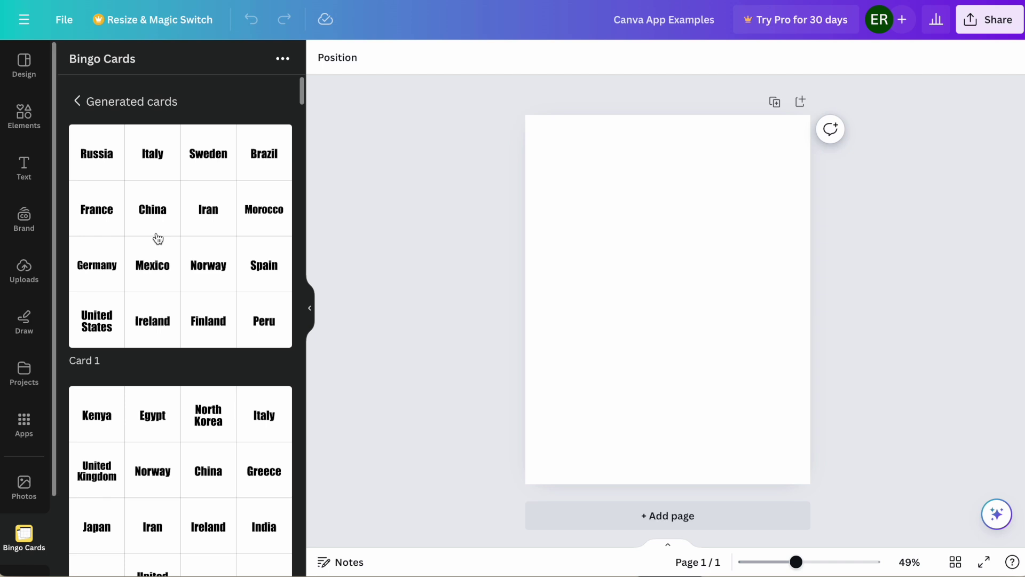
pyautogui.click(186, 220)
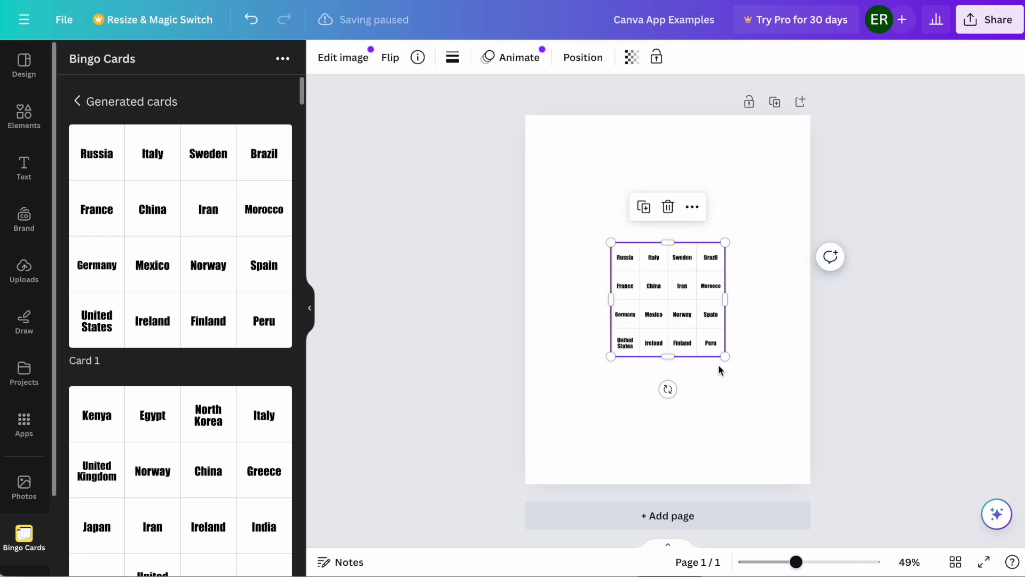
pyautogui.moveTo(725, 356); pyautogui.dragTo(818, 449)
pyautogui.moveTo(713, 383); pyautogui.dragTo(669, 376)
pyautogui.click(463, 247)
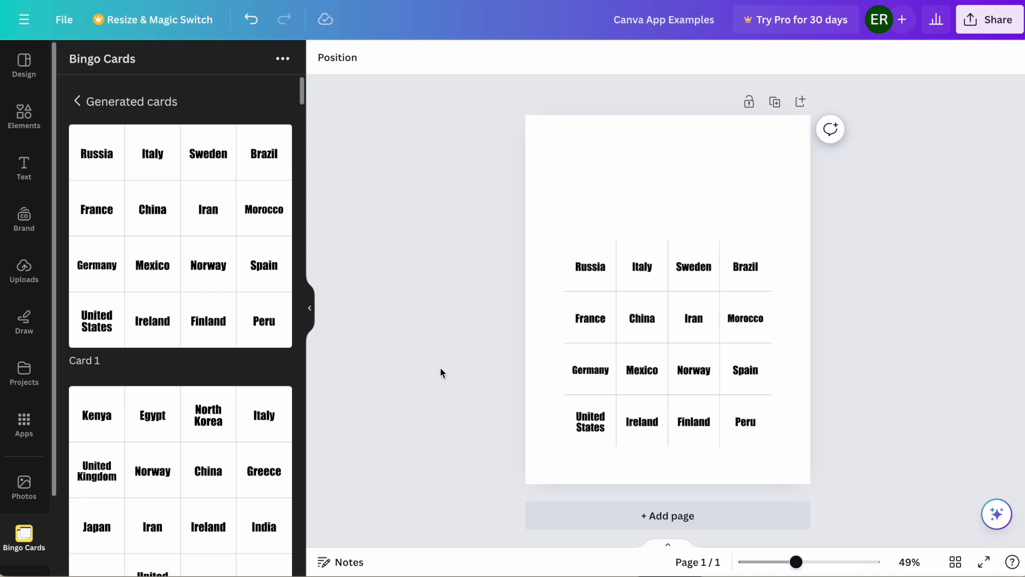
# - Give the placed bingo card a solid-line border
pyautogui.click(710, 371)
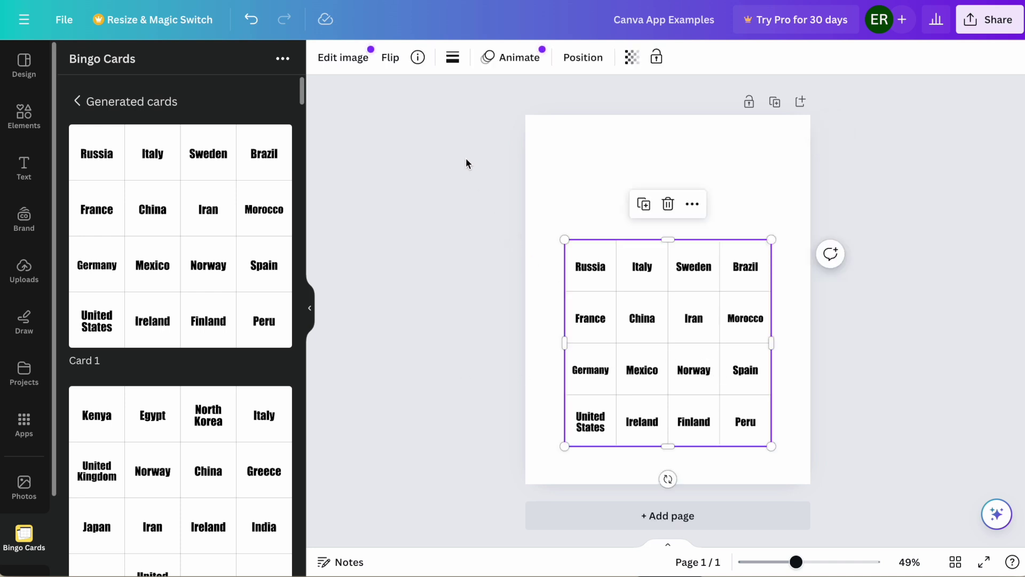
pyautogui.click(452, 57)
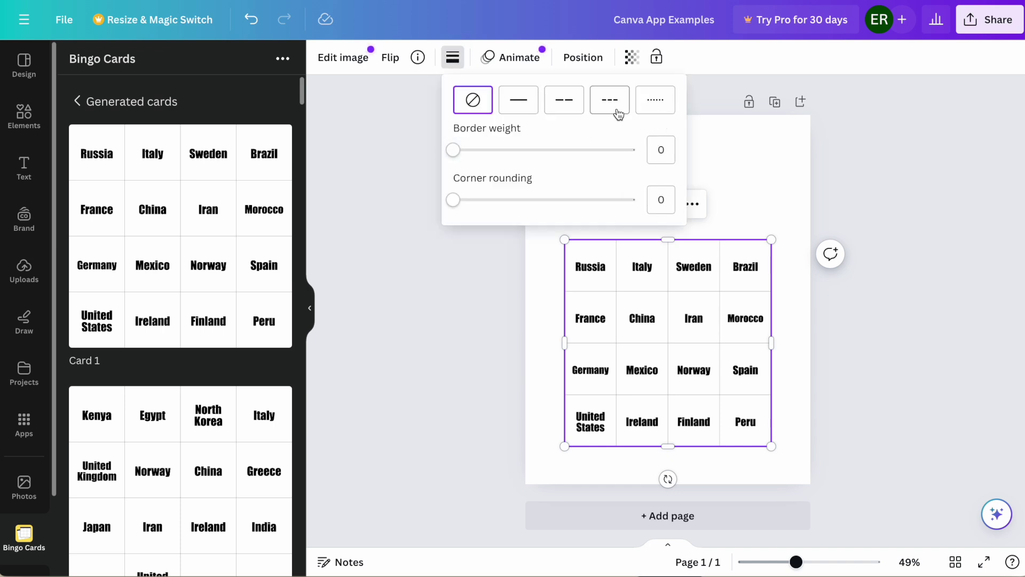
pyautogui.click(517, 101)
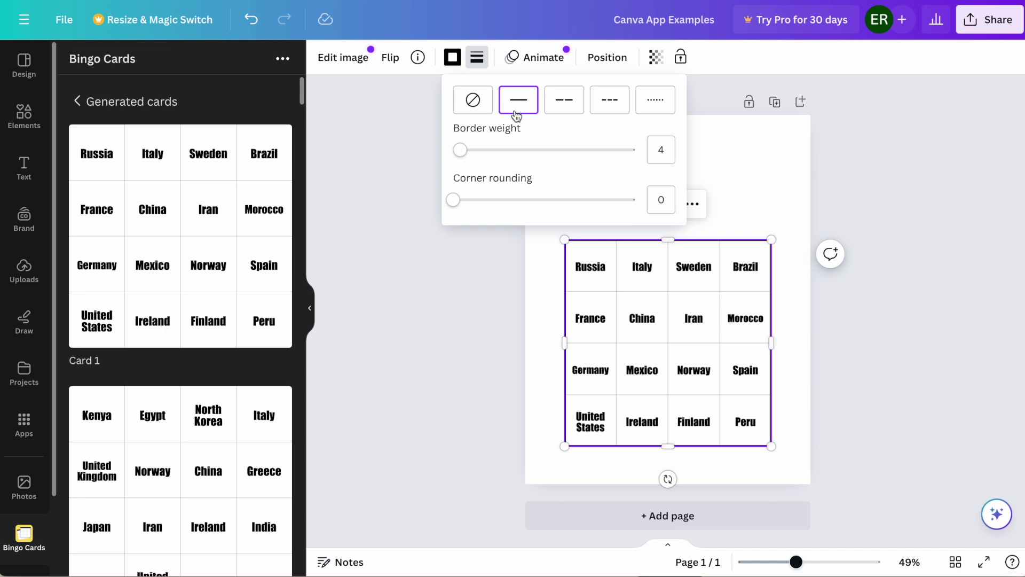
pyautogui.click(454, 288)
pyautogui.click(465, 299)
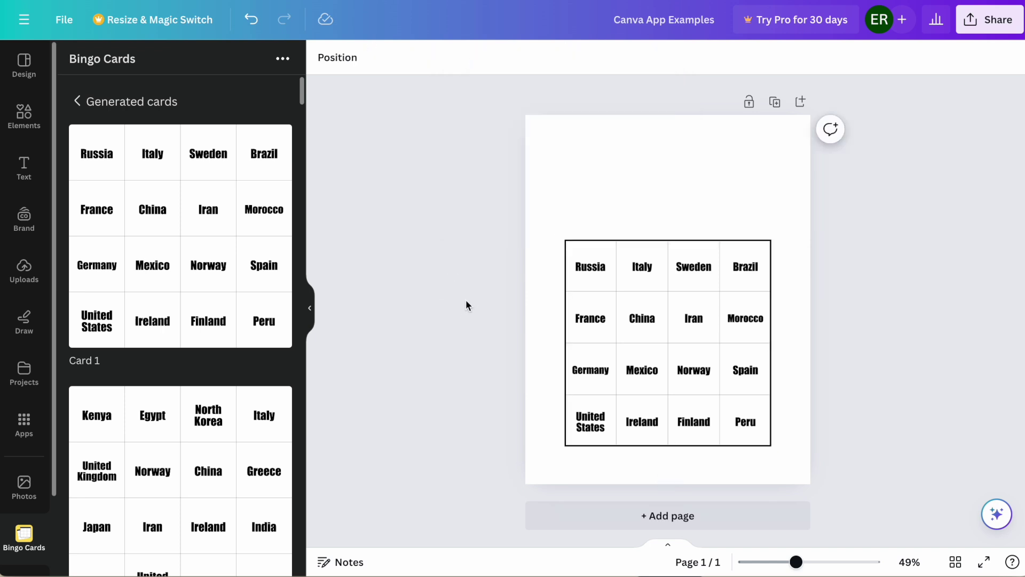
# - Set the bingo card's border weight to 2, then try rounding its corners and return the rounding to 0
pyautogui.click(681, 324)
pyautogui.click(477, 57)
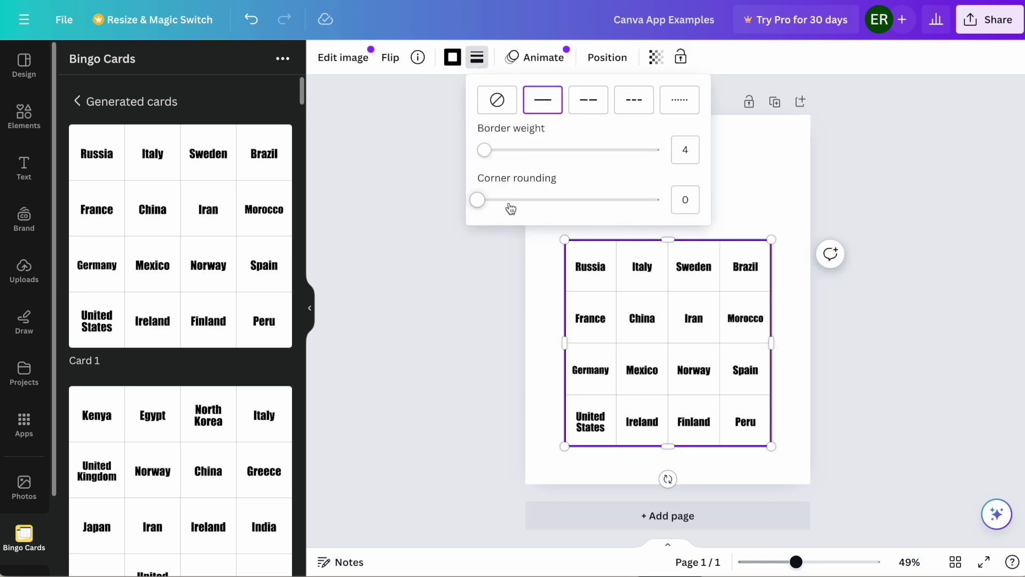
pyautogui.moveTo(484, 150)
pyautogui.mouseDown()
pyautogui.moveTo(618, 154)
pyautogui.moveTo(489, 161)
pyautogui.moveTo(605, 166)
pyautogui.moveTo(482, 167)
pyautogui.mouseUp()
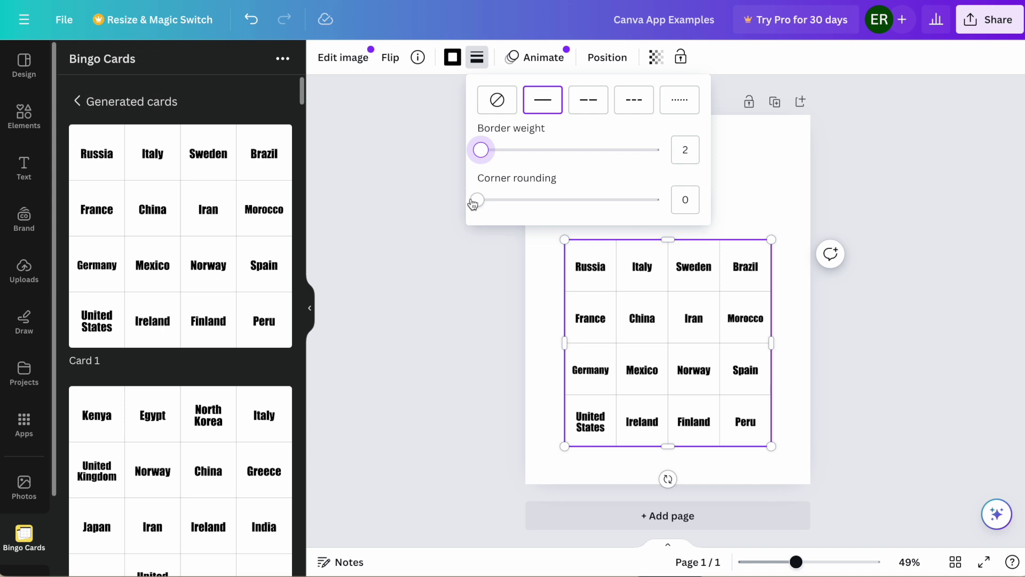
pyautogui.click(504, 203)
pyautogui.moveTo(505, 207); pyautogui.dragTo(396, 204)
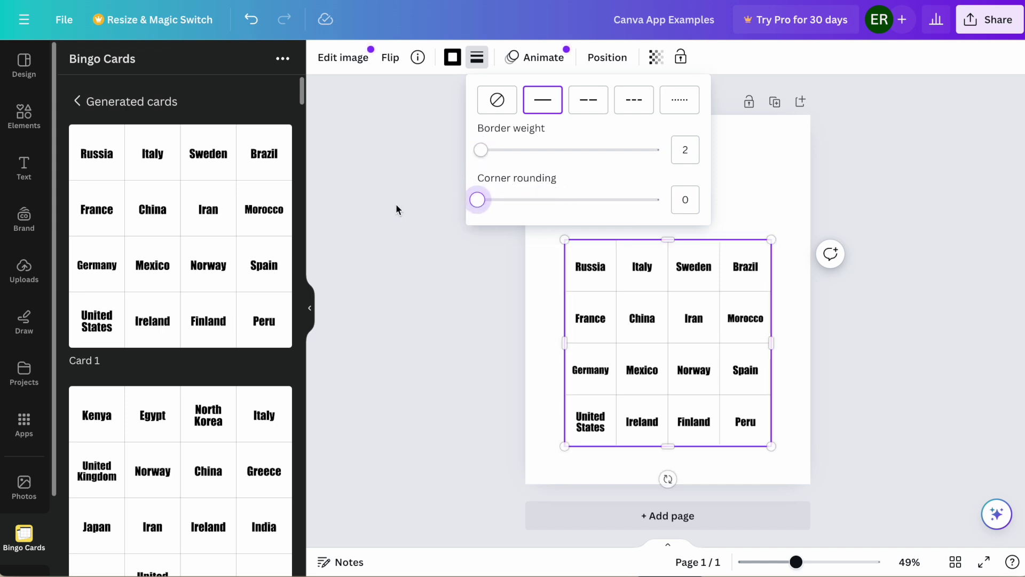
pyautogui.click(432, 289)
pyautogui.click(446, 289)
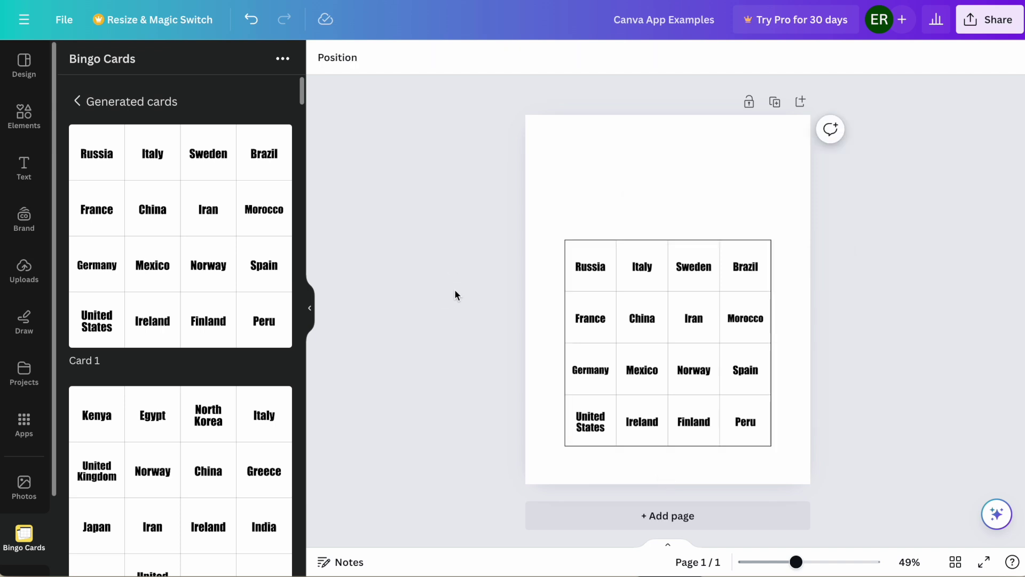
# - Add a second page and place Card 2 on it, slightly enlarged
pyautogui.click(588, 514)
pyautogui.click(208, 470)
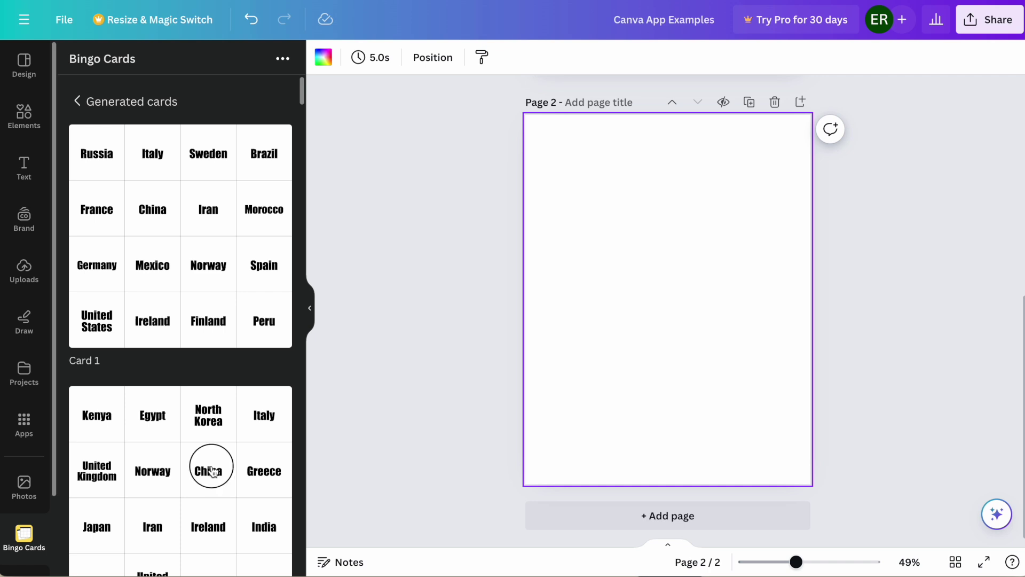
pyautogui.moveTo(724, 356); pyautogui.dragTo(759, 390)
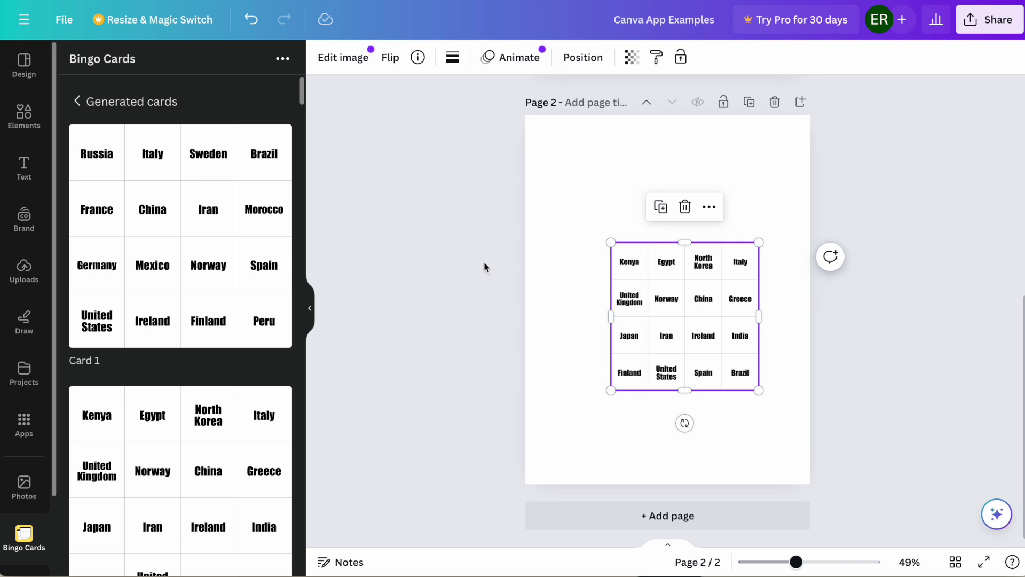
pyautogui.scroll(-8, 224, 339)
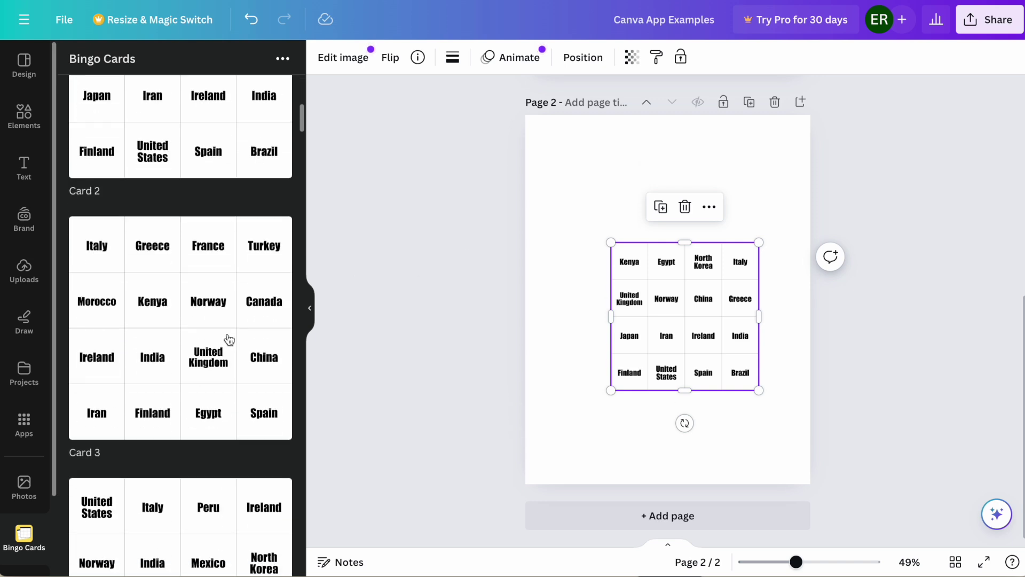
# - Return from the generated cards to the Bingo Cards setup form, clear its word list and review the remaining card settings
pyautogui.scroll(5, 489, 313)
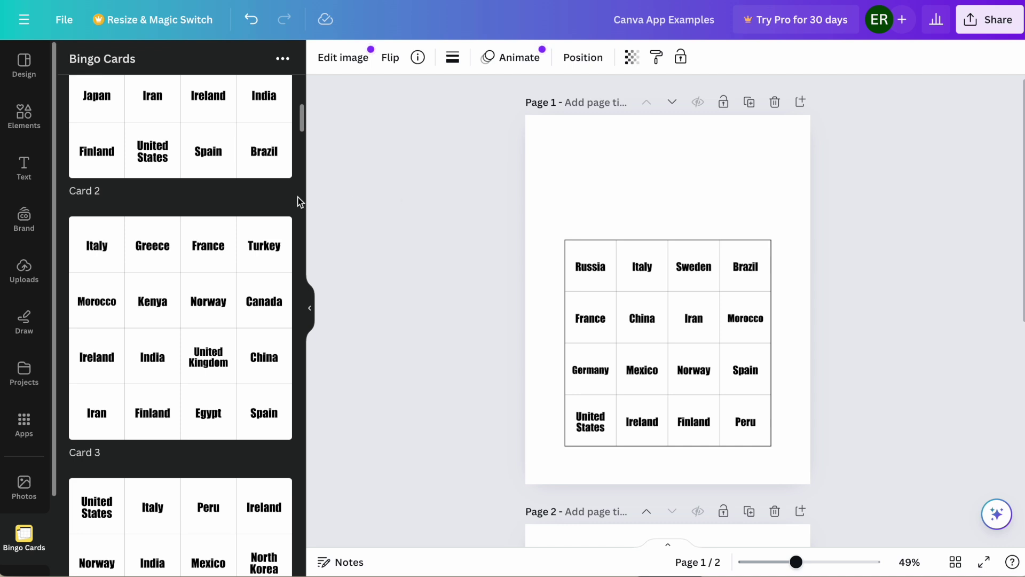
pyautogui.scroll(8, 236, 212)
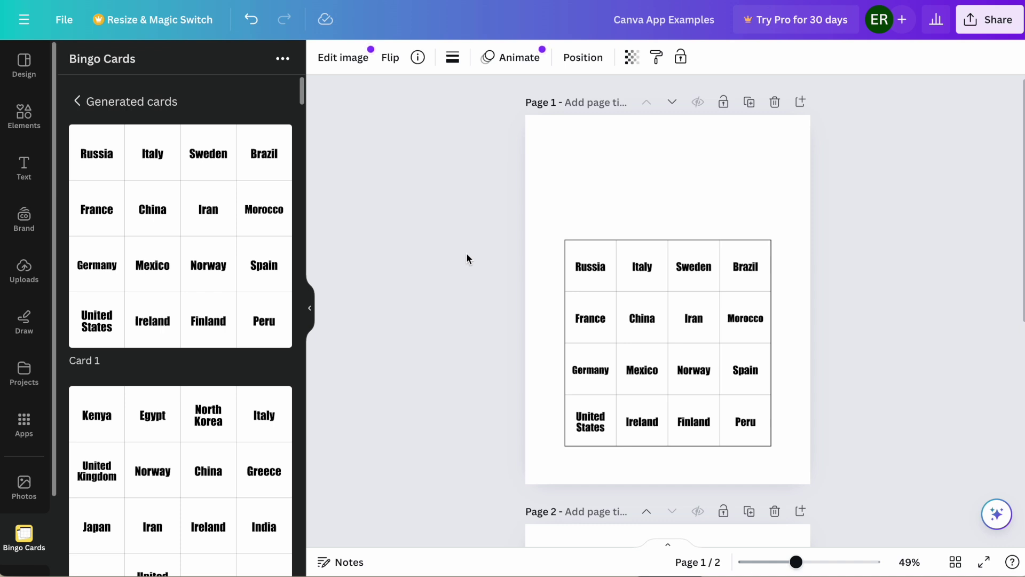
pyautogui.click(96, 104)
pyautogui.moveTo(170, 424); pyautogui.dragTo(113, 340)
pyautogui.scroll(-2, 125, 347)
pyautogui.moveTo(117, 430); pyautogui.dragTo(110, 364)
pyautogui.scroll(-2, 139, 384)
pyautogui.moveTo(155, 430)
pyautogui.mouseDown()
pyautogui.moveTo(155, 410)
pyautogui.moveTo(101, 334)
pyautogui.mouseUp()
pyautogui.press('BackSpace')
pyautogui.press('BackSpace')
pyautogui.press('BackSpace')
pyautogui.press('BackSpace')
pyautogui.press('BackSpace')
pyautogui.press('BackSpace')
pyautogui.press('BackSpace')
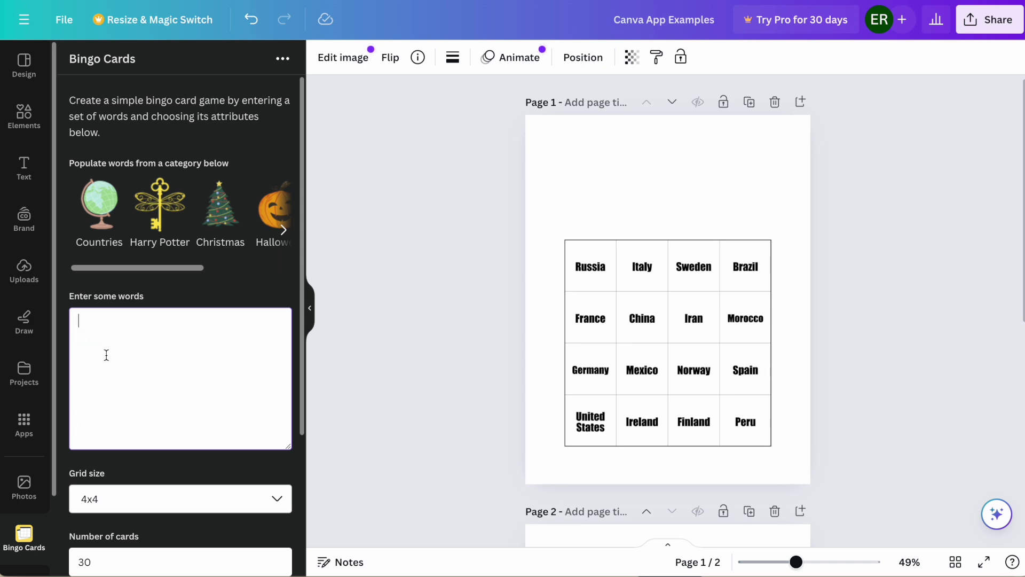
pyautogui.scroll(-3, 106, 355)
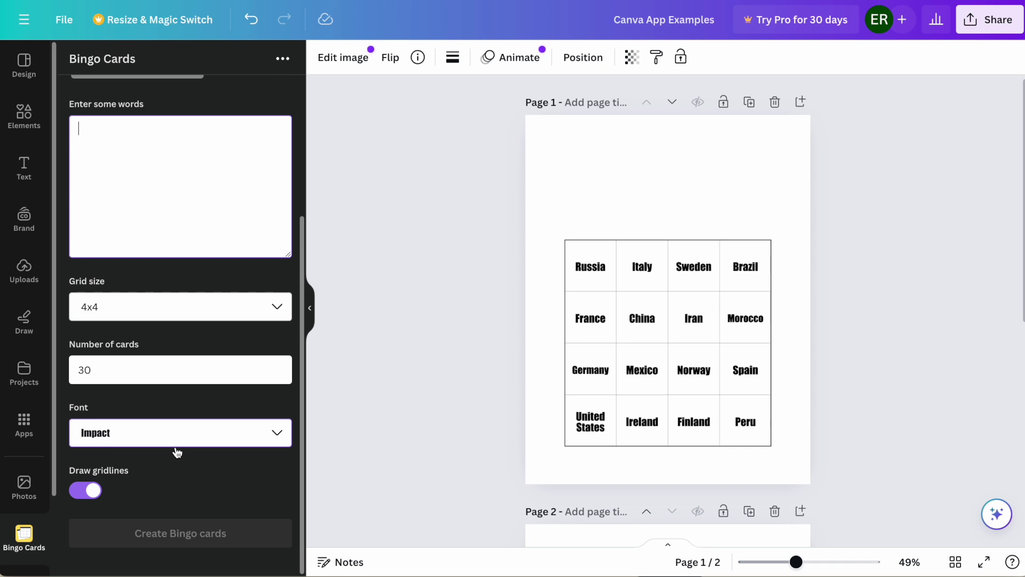
pyautogui.scroll(3, 178, 453)
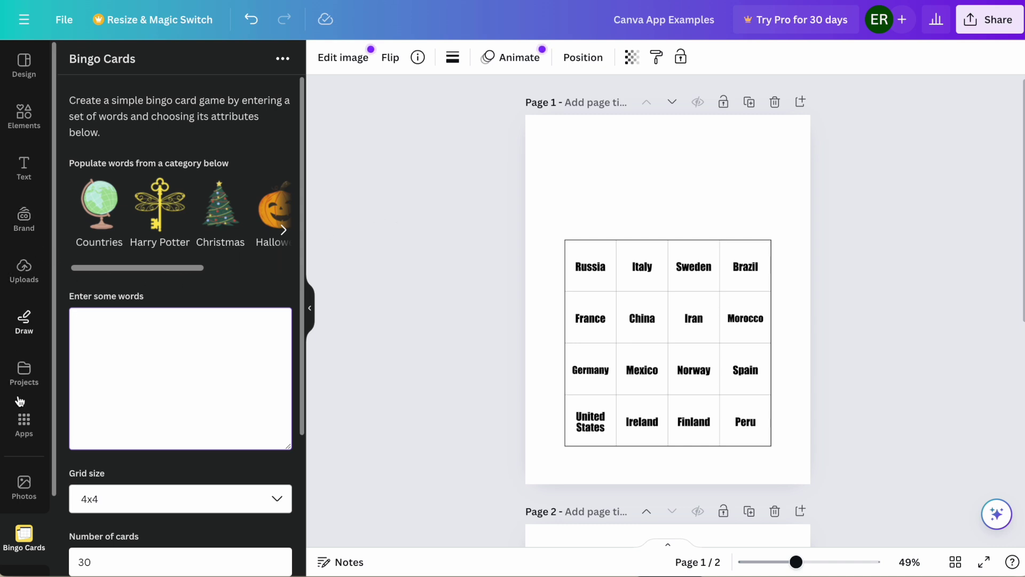
# - Search the photos for "map" and add the world map photo with the camera and passport to page 1
pyautogui.click(22, 483)
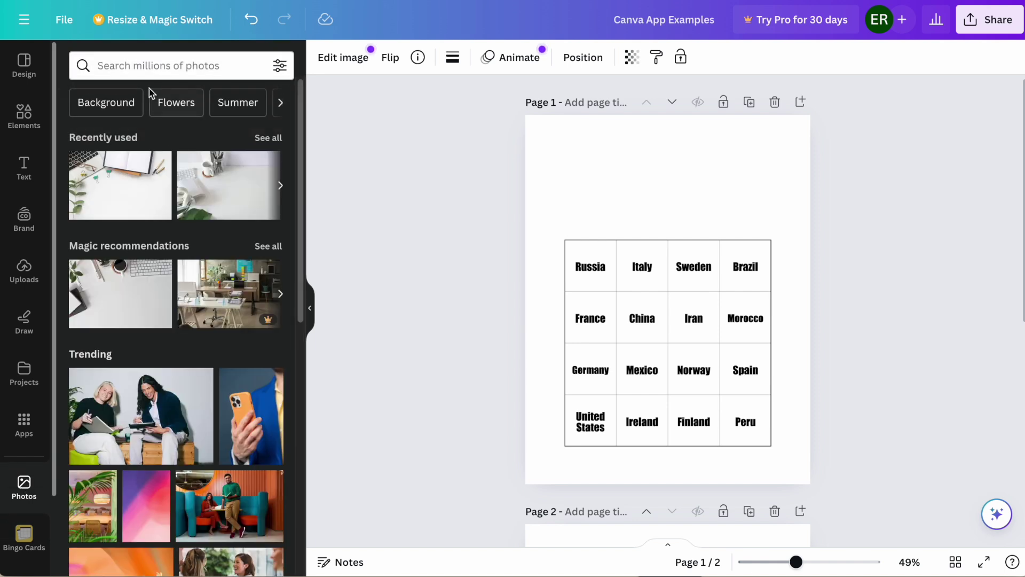
pyautogui.click(161, 75)
pyautogui.write('map')
pyautogui.press('Return')
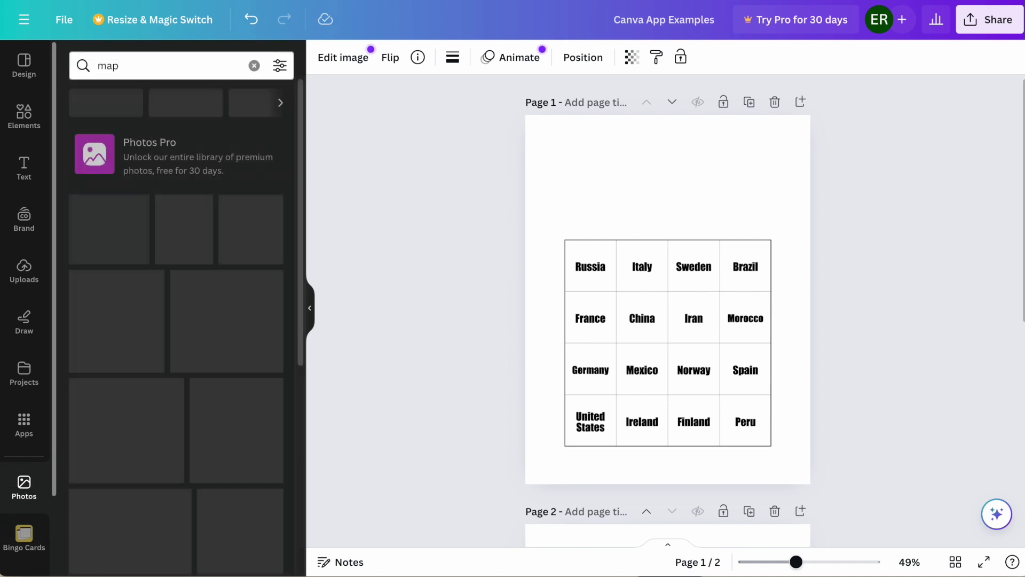
pyautogui.scroll(-4, 170, 197)
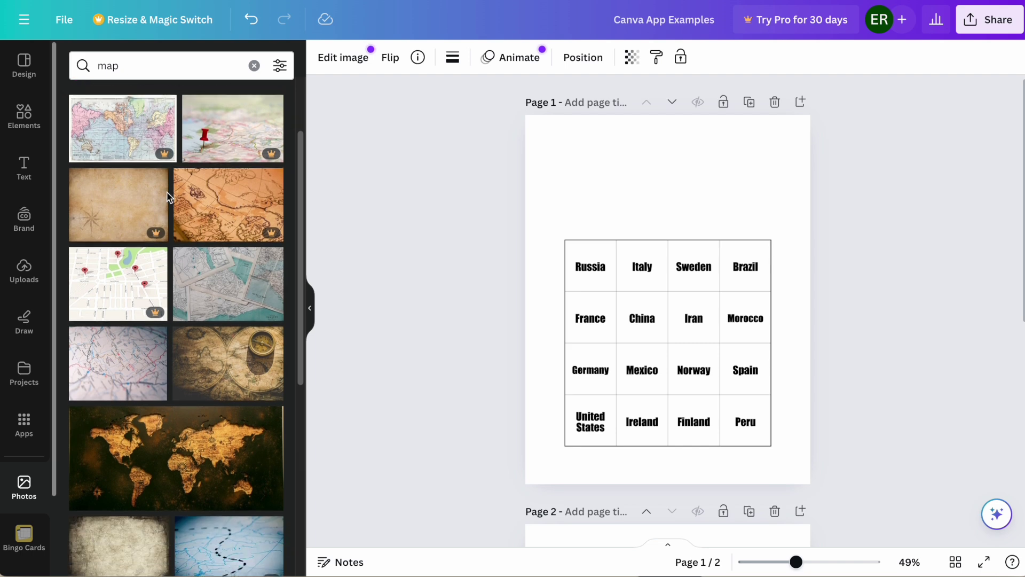
pyautogui.scroll(-5, 168, 197)
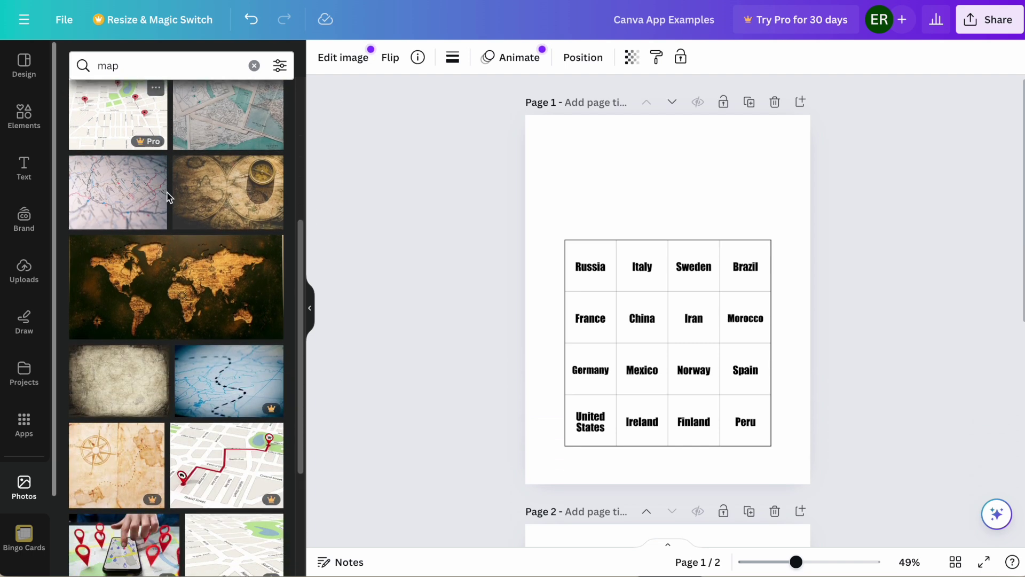
pyautogui.scroll(3, 168, 197)
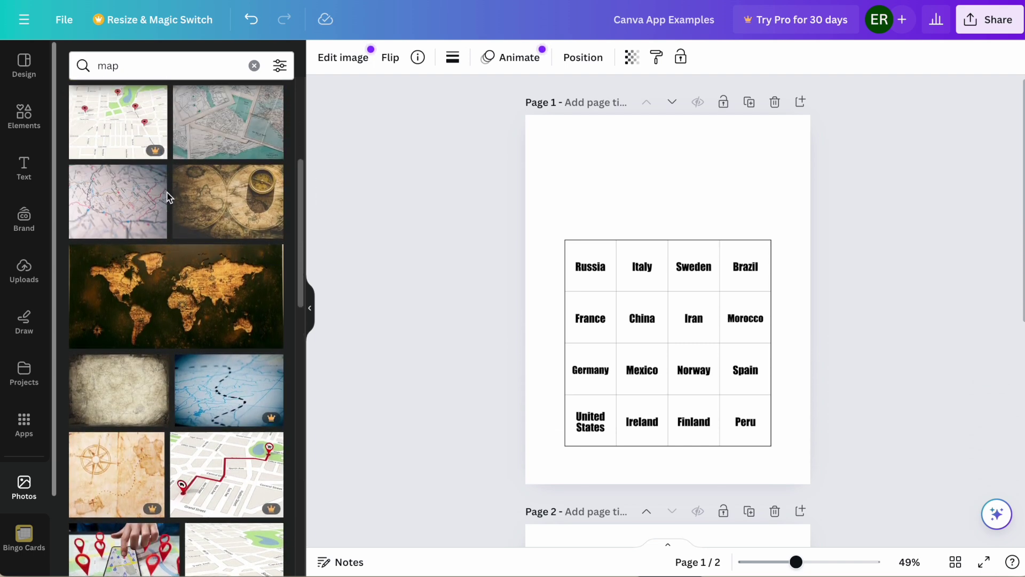
pyautogui.scroll(-3, 169, 198)
pyautogui.scroll(-5, 168, 198)
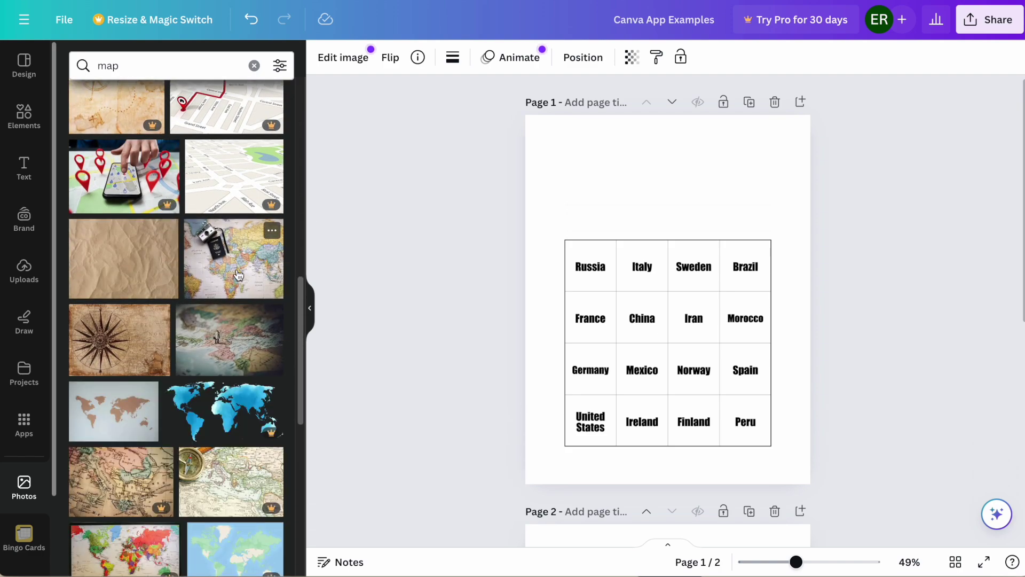
pyautogui.click(227, 264)
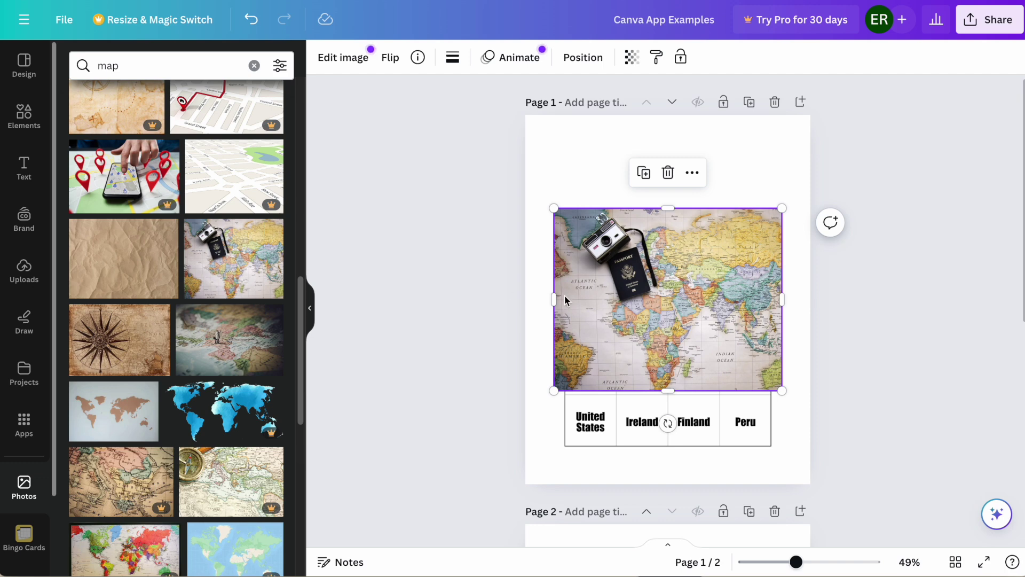
# - Delete the bingo card from page 2 and move the map photo from page 1 onto it
pyautogui.scroll(-4, 565, 301)
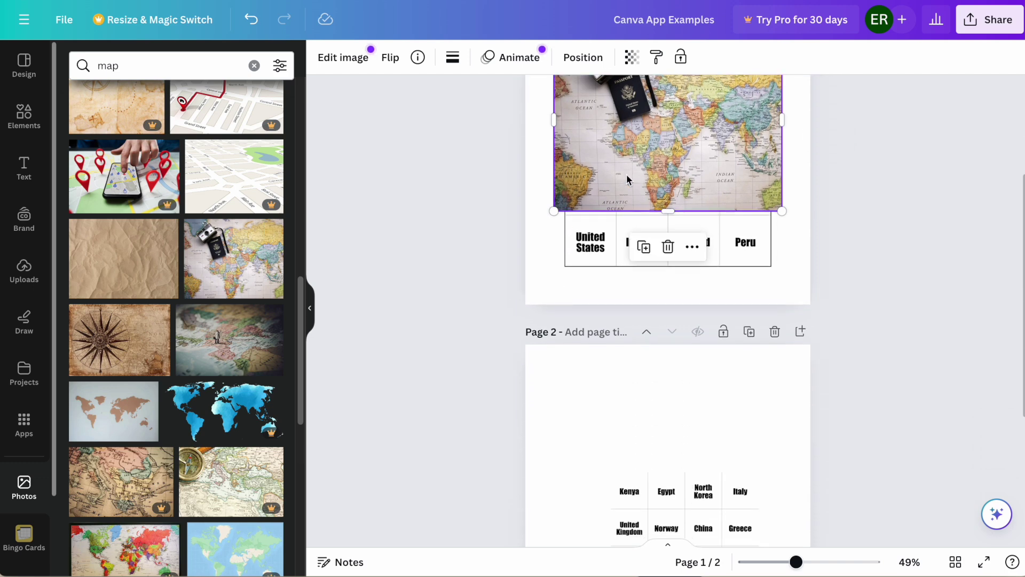
pyautogui.click(716, 489)
pyautogui.press('Delete')
pyautogui.click(648, 165)
pyautogui.moveTo(648, 165); pyautogui.dragTo(662, 499)
# - Enlarge the map photo on page 2 to span the full page width, flush with the page's upper edge
pyautogui.scroll(-3, 649, 503)
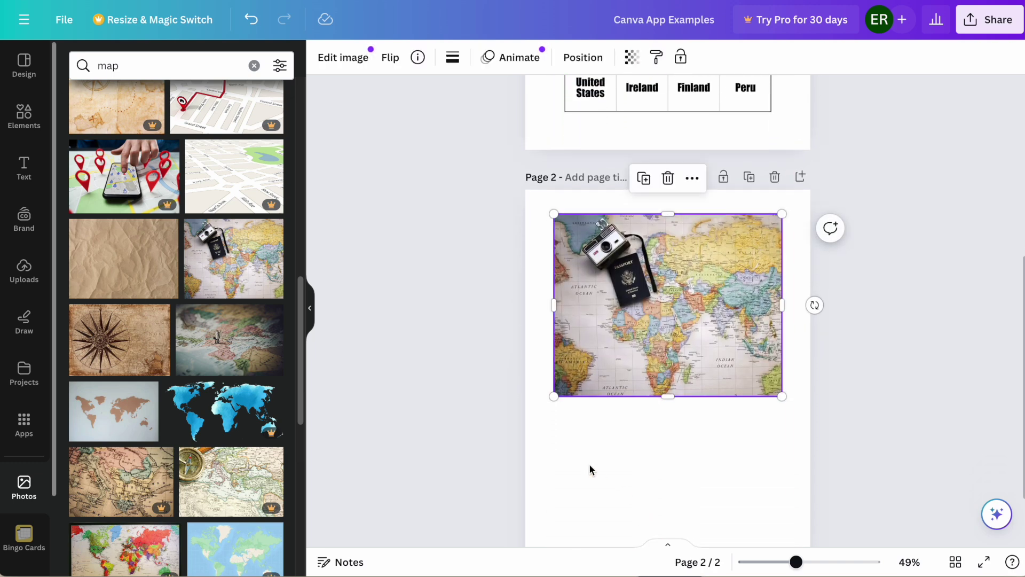
pyautogui.moveTo(554, 396); pyautogui.dragTo(521, 404)
pyautogui.moveTo(781, 213); pyautogui.dragTo(811, 191)
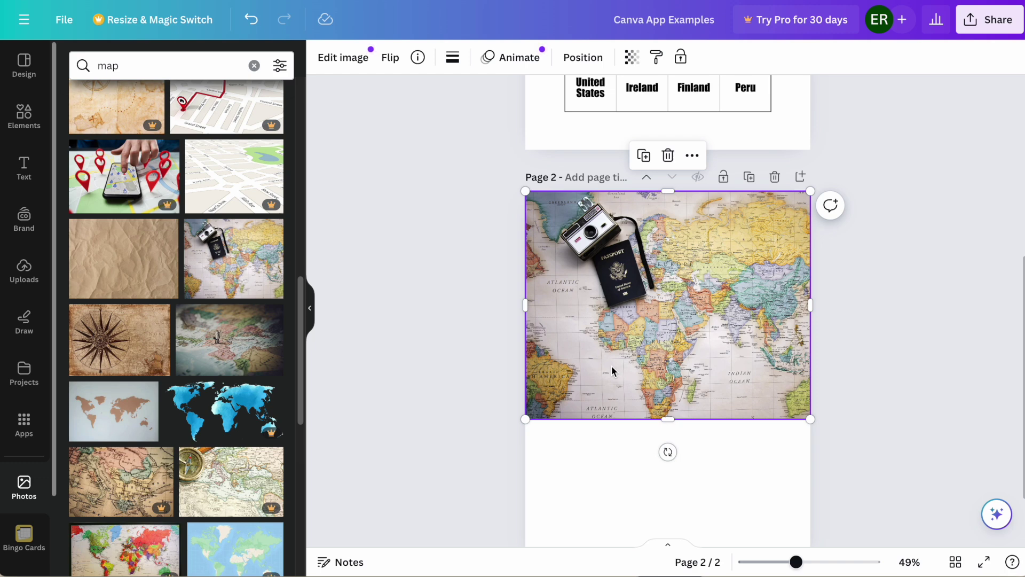
pyautogui.click(591, 481)
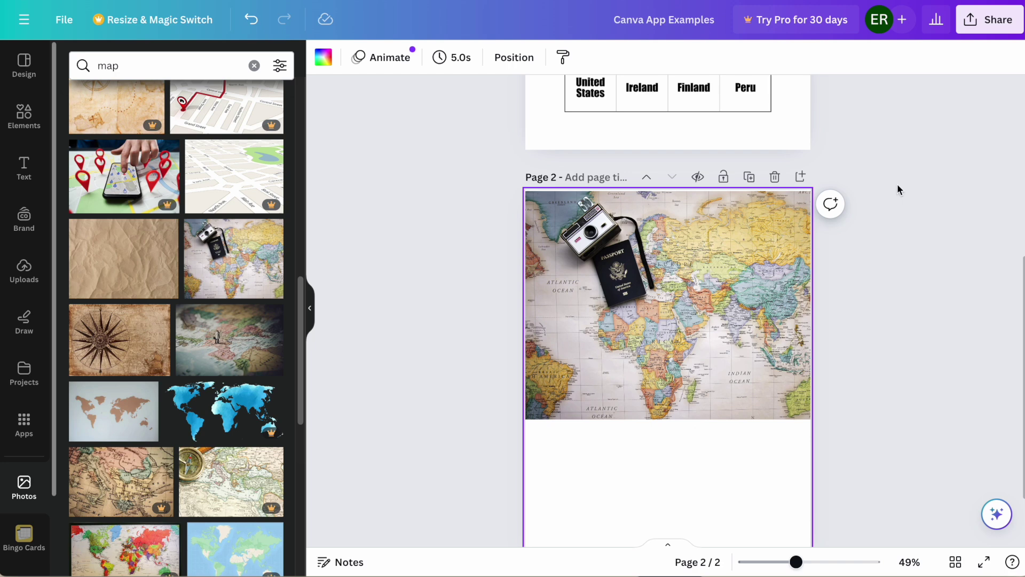
# - Download only page 2 of the design as a PNG
pyautogui.click(989, 19)
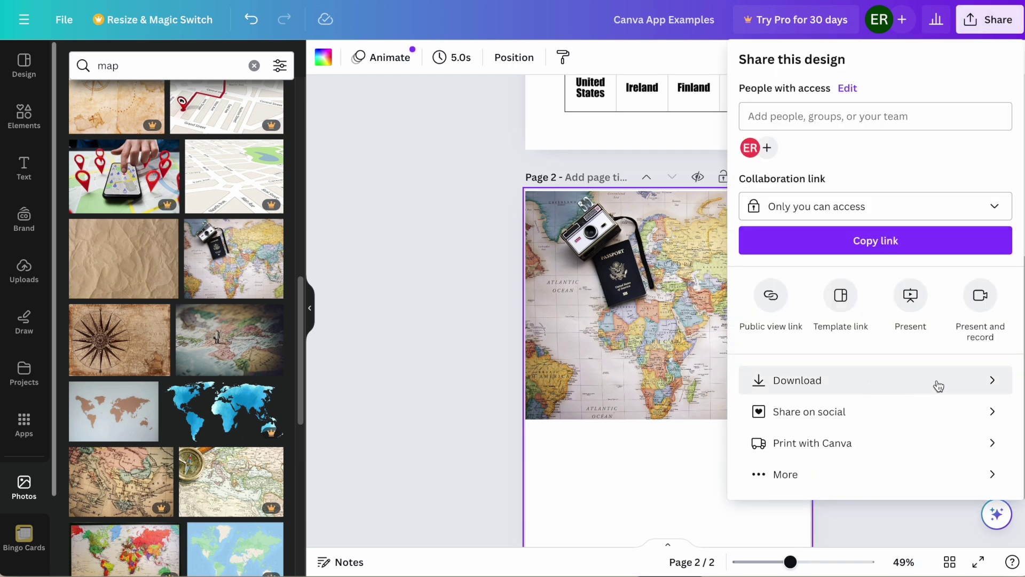
pyautogui.click(938, 386)
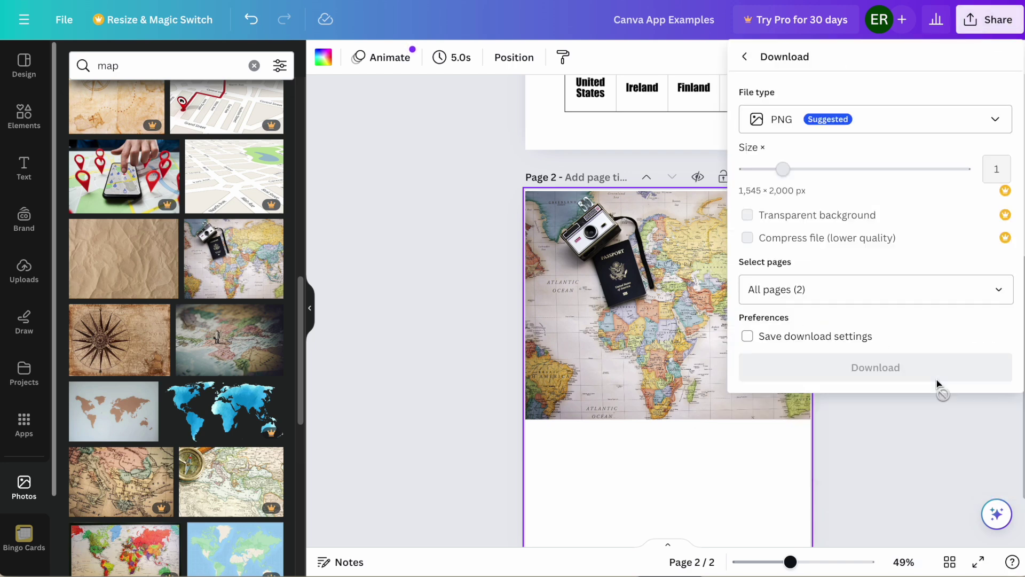
pyautogui.click(799, 298)
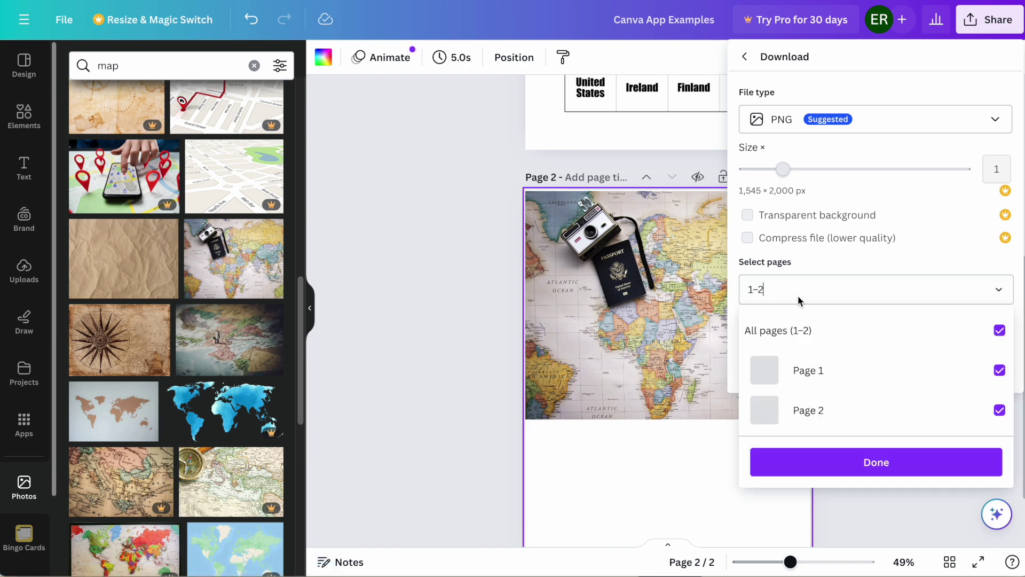
pyautogui.click(999, 370)
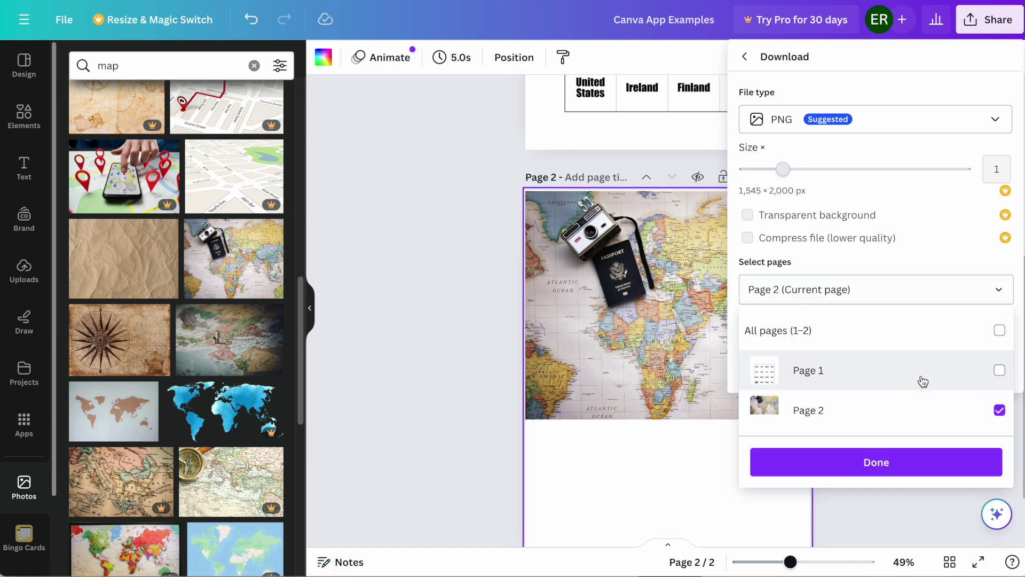
pyautogui.click(850, 467)
pyautogui.click(882, 377)
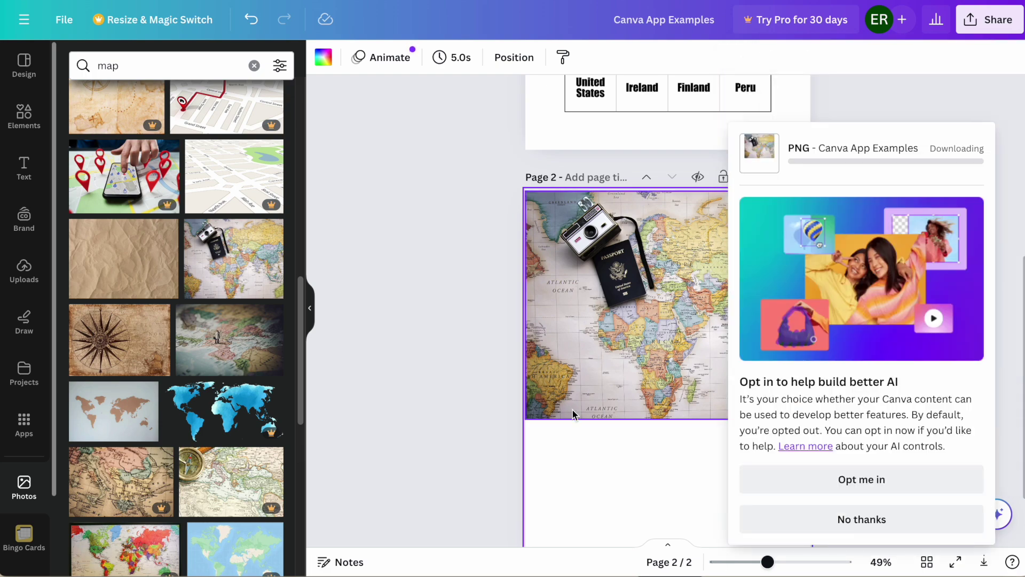
pyautogui.click(572, 408)
# - Search the apps for "font frame" and open FontFrame with page 1 in view
pyautogui.scroll(6, 667, 292)
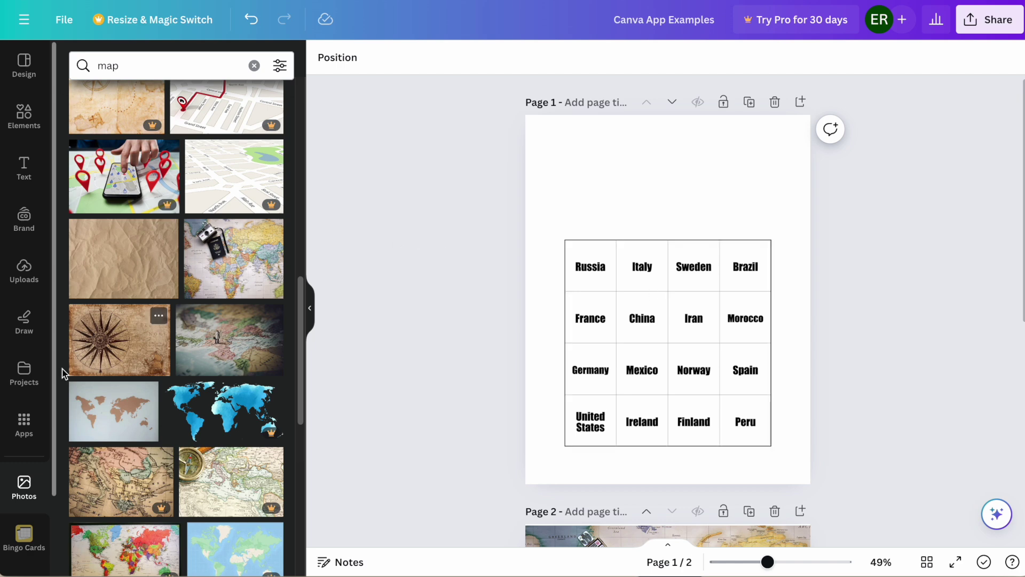
pyautogui.click(29, 424)
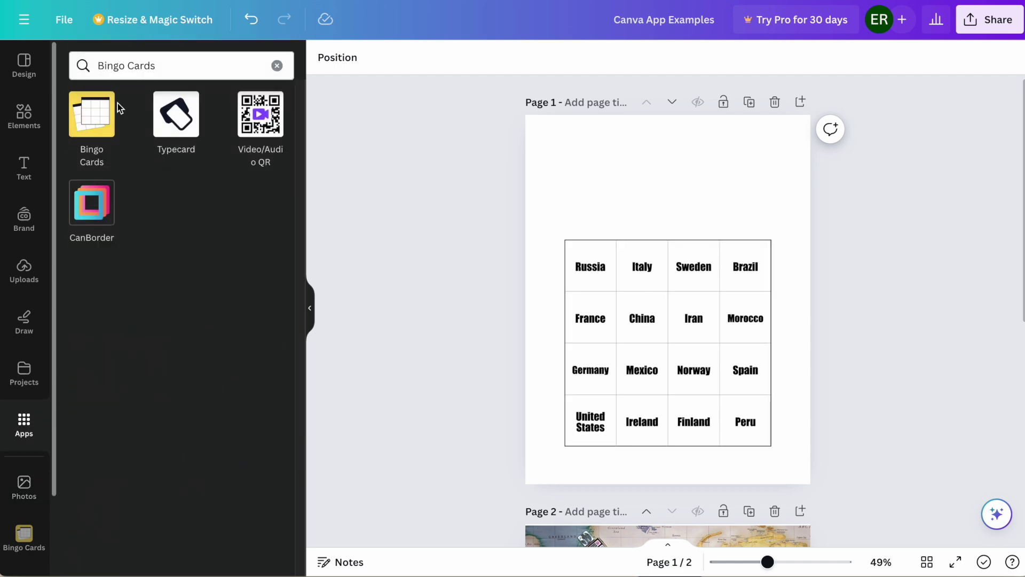
pyautogui.click(277, 65)
pyautogui.write('font fr')
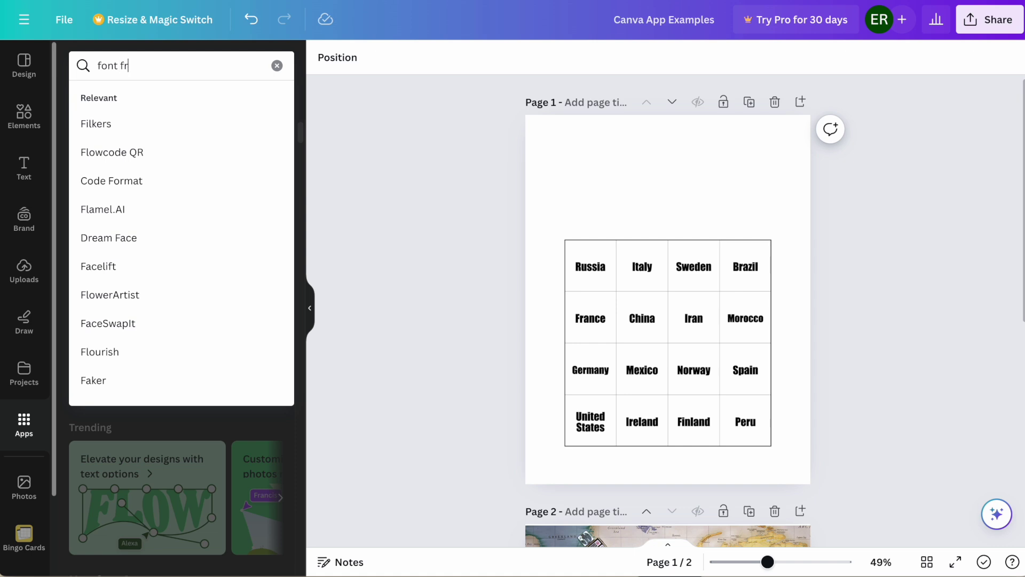
pyautogui.write('ame')
pyautogui.press('Return')
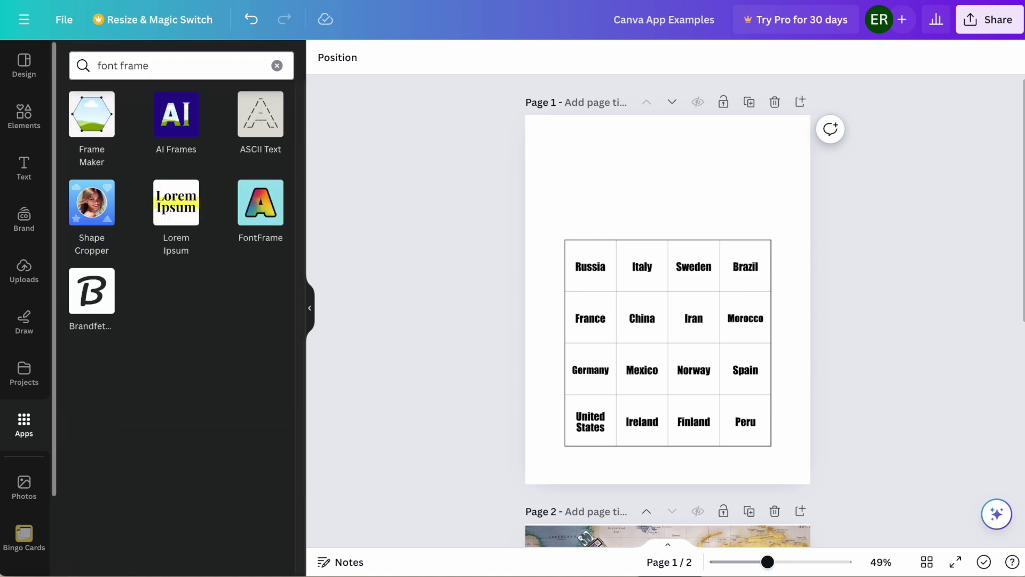
pyautogui.click(260, 201)
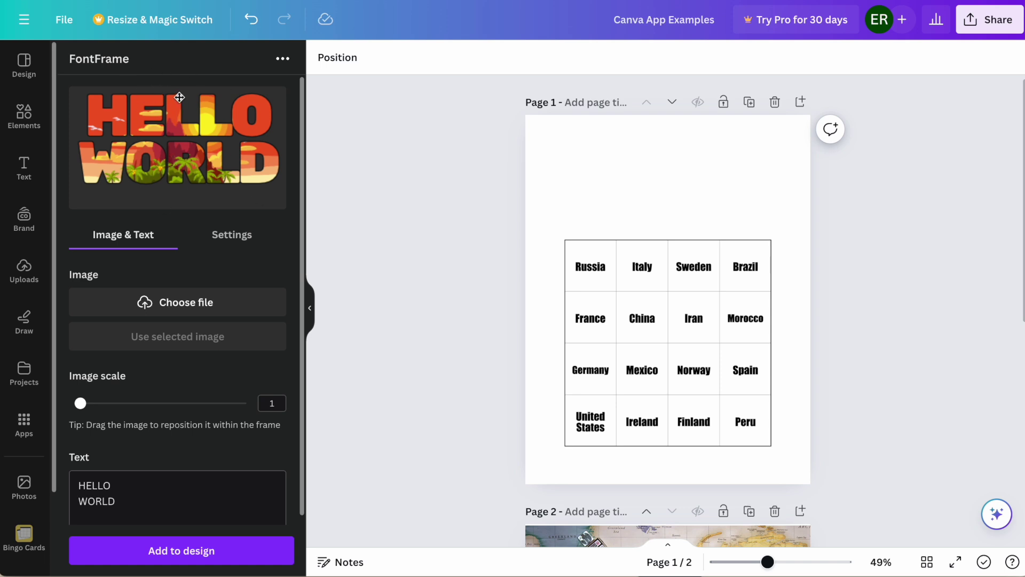
# - Replace the FontFrame sample text with "Country" and "Bingo" on two lines
pyautogui.scroll(-1, 158, 384)
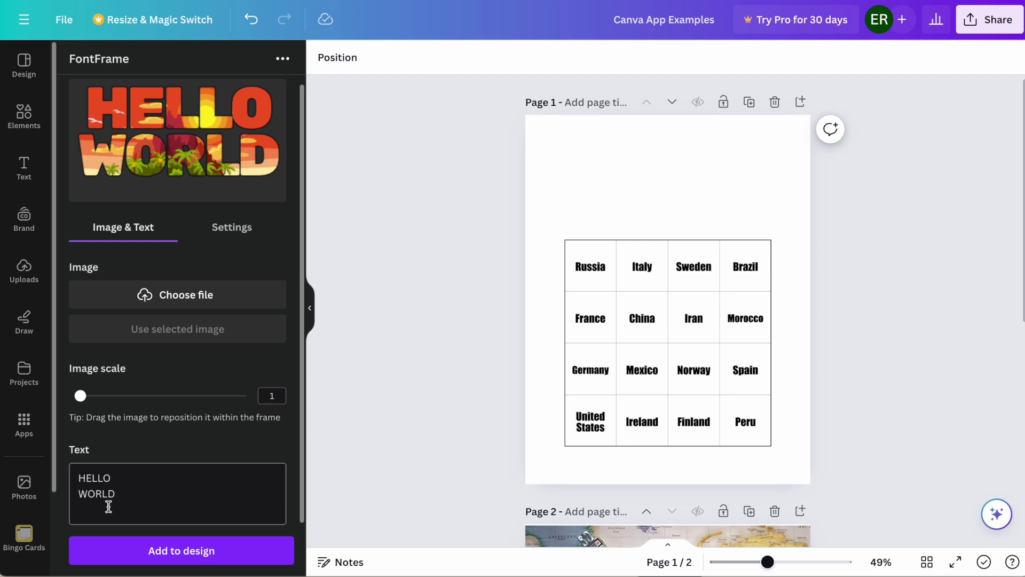
pyautogui.doubleClick(89, 490)
pyautogui.hotkey('ctrl', 'a')
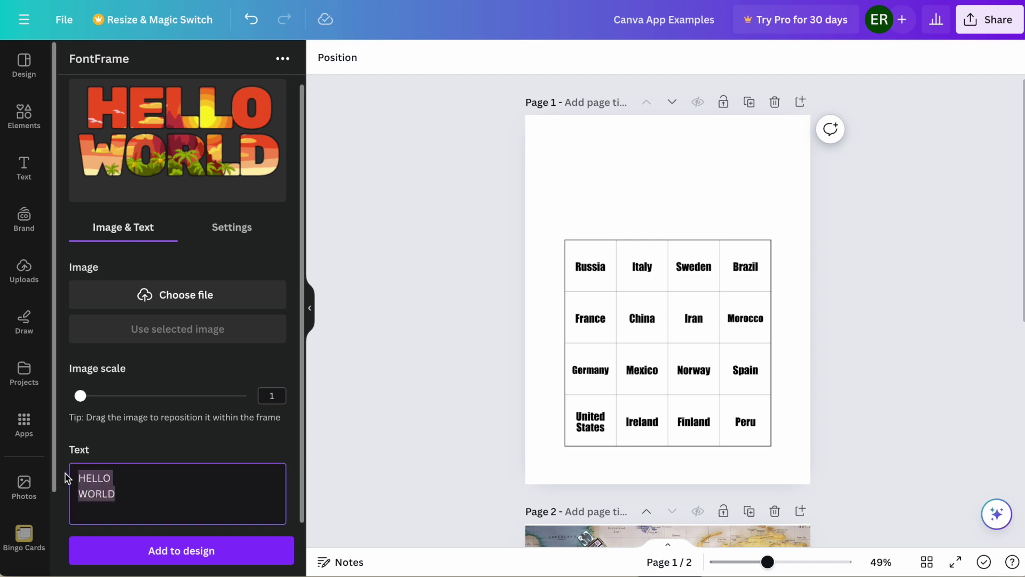
pyautogui.write('Country')
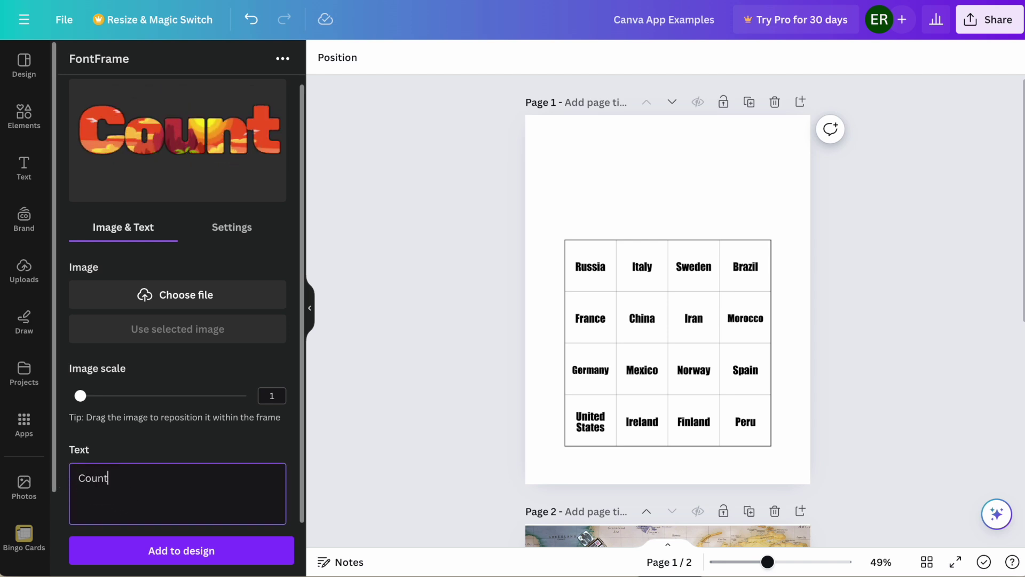
pyautogui.press('Return')
pyautogui.write('Bongo')
pyautogui.press('BackSpace')
pyautogui.press('BackSpace')
pyautogui.press('BackSpace')
pyautogui.press('BackSpace')
pyautogui.write('ingo')
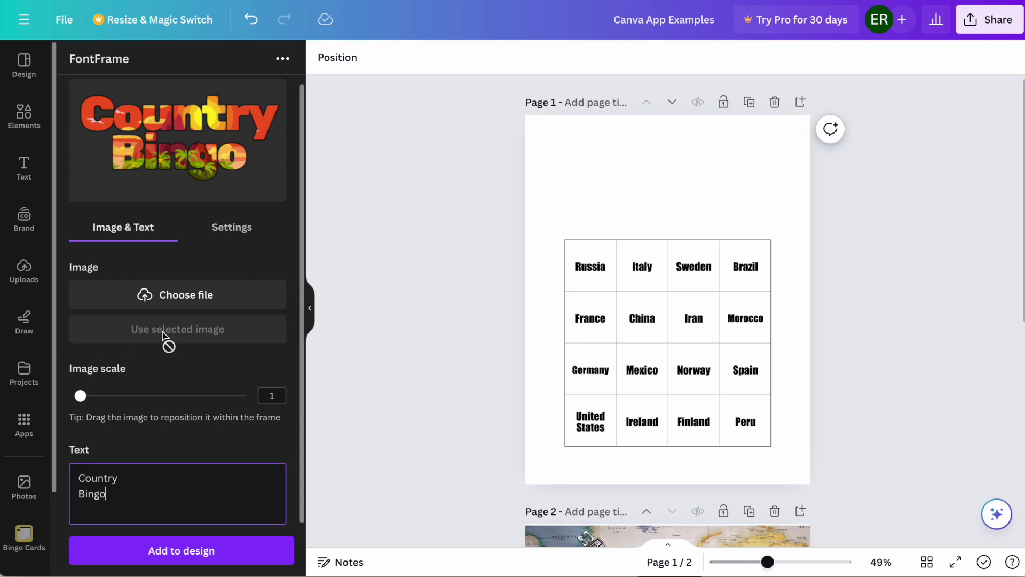
# - Fill the FontFrame lettering with the downloaded map image, scale it to 2.2 and reposition it so the camera and passport stay outside the letters
pyautogui.click(183, 297)
pyautogui.doubleClick(214, 87)
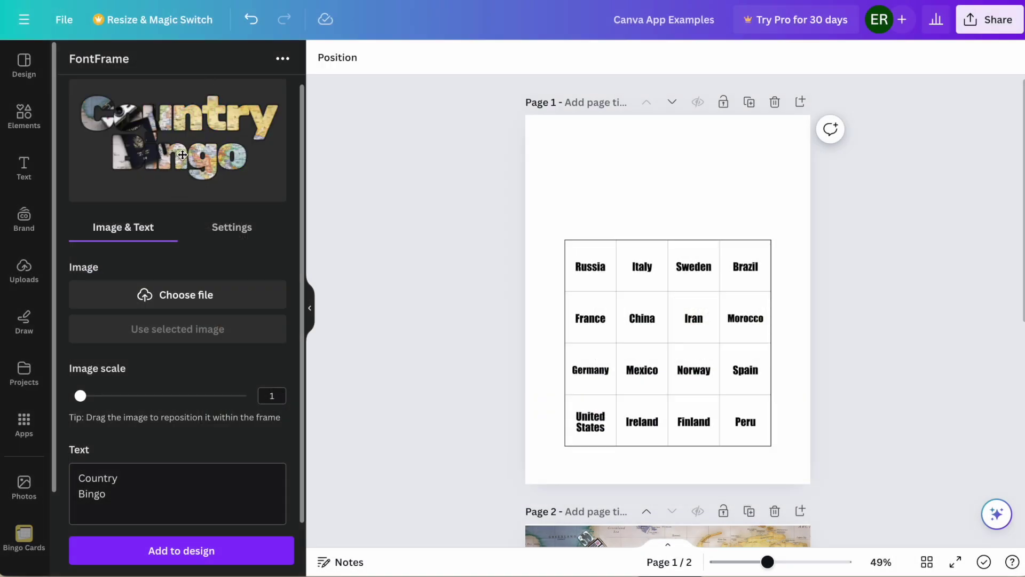
pyautogui.moveTo(181, 155); pyautogui.dragTo(98, 171)
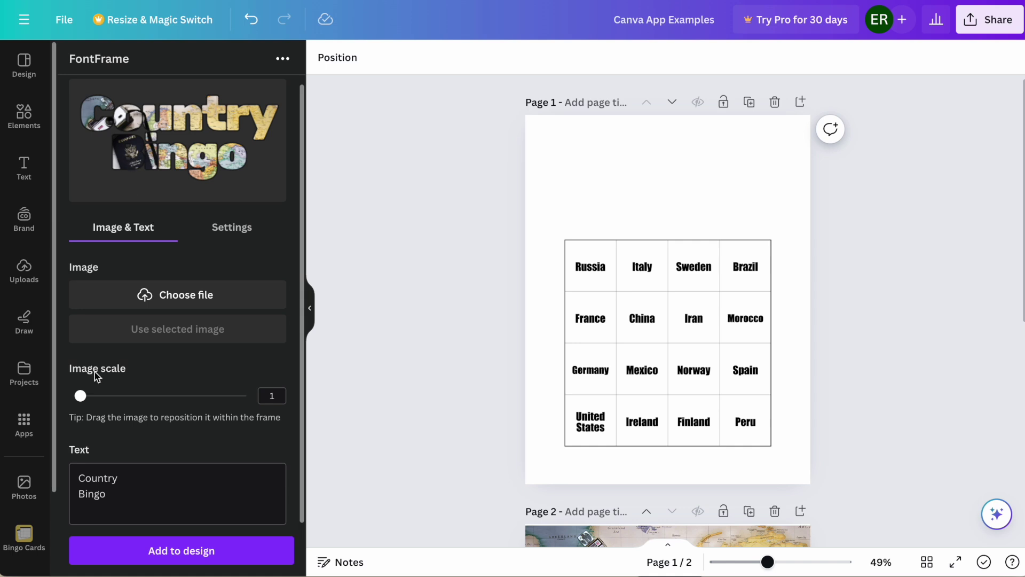
pyautogui.moveTo(81, 397); pyautogui.dragTo(130, 402)
pyautogui.moveTo(197, 144); pyautogui.dragTo(186, 110)
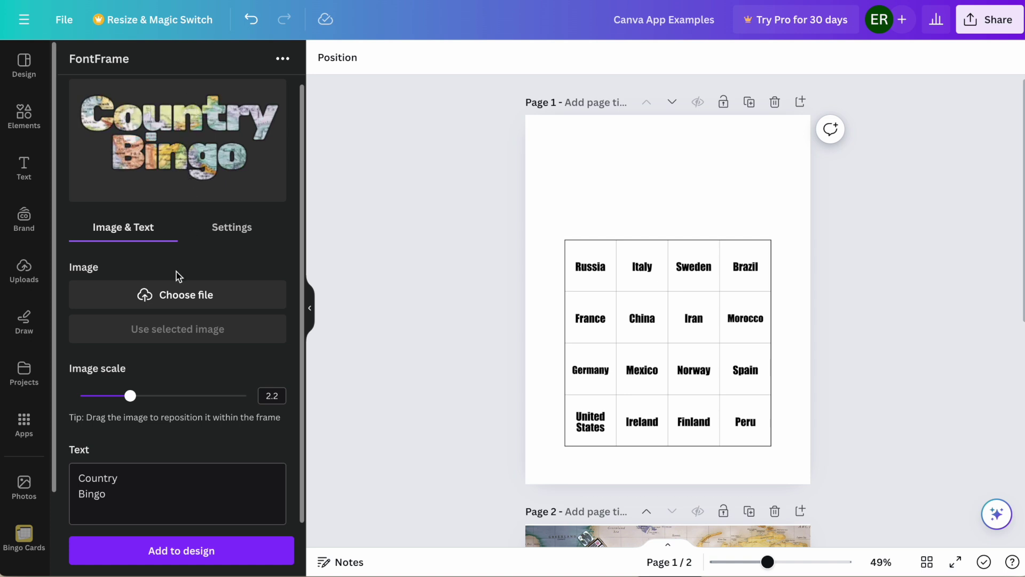
# - Change the FontFrame text to uppercase "COUNTRY" and "BINGO" on two lines
pyautogui.click(133, 511)
pyautogui.moveTo(133, 511); pyautogui.dragTo(58, 454)
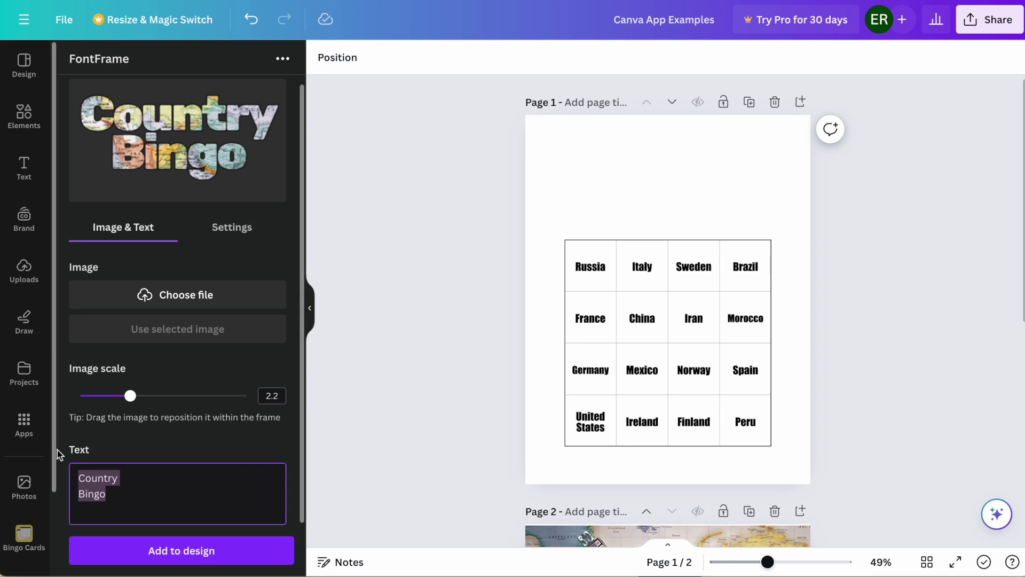
pyautogui.write('COUNTRY')
pyautogui.press('Return')
pyautogui.write('BINGO')
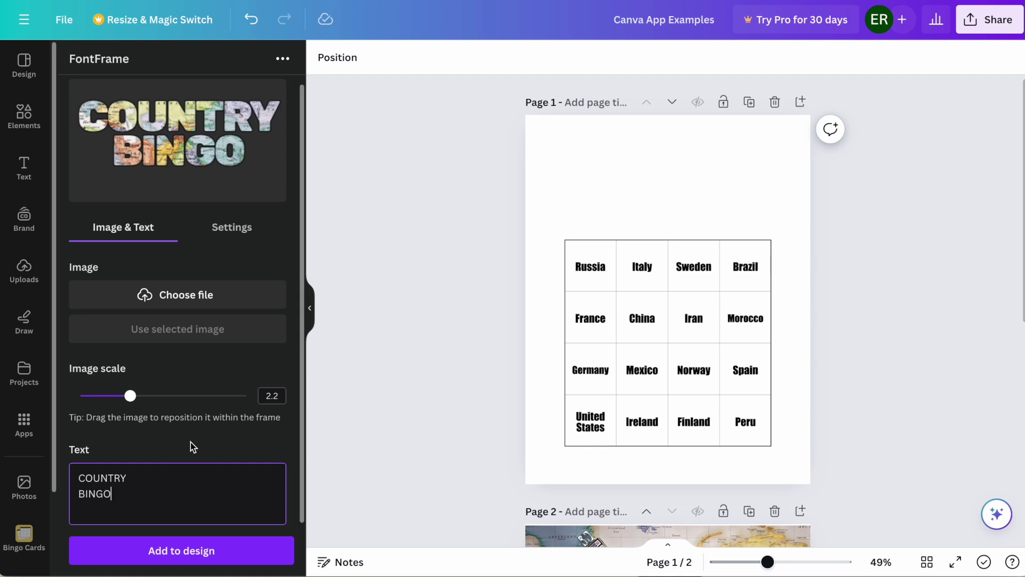
# - Review the FontFrame lettering settings, then add the lettering to page 1 and enlarge it as a title above the bingo grid
pyautogui.click(234, 230)
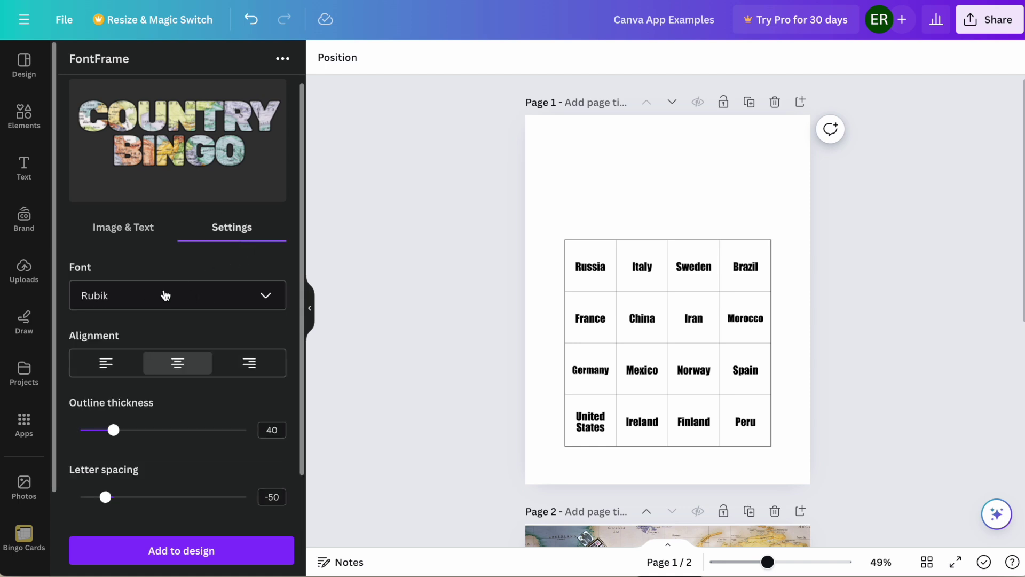
pyautogui.scroll(-1, 183, 322)
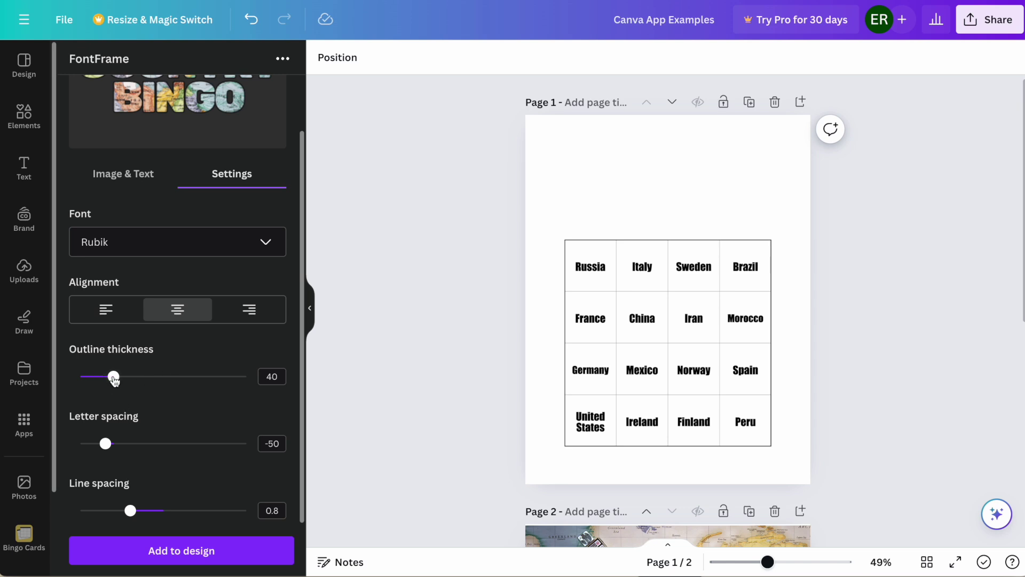
pyautogui.scroll(1, 187, 397)
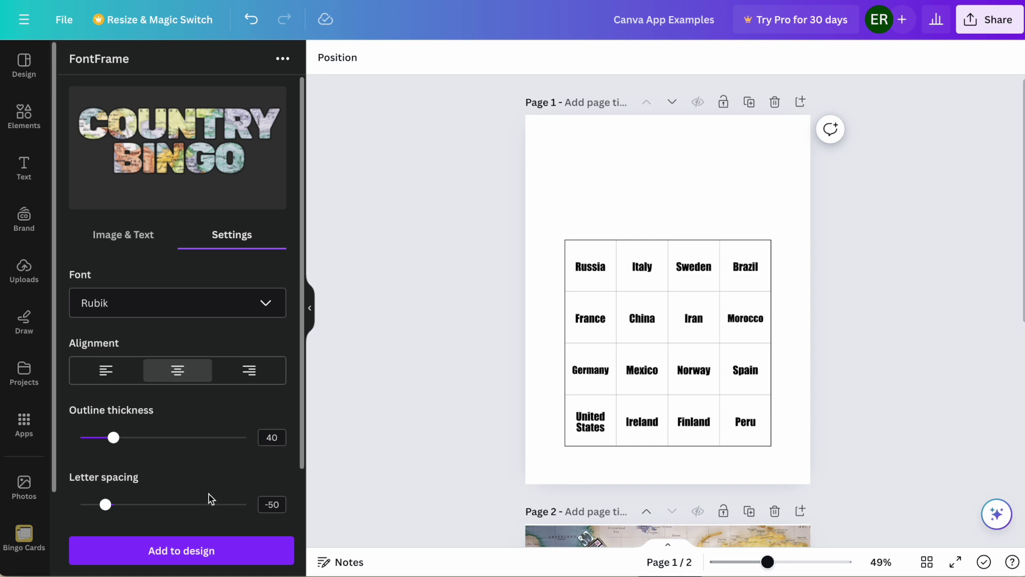
pyautogui.click(195, 555)
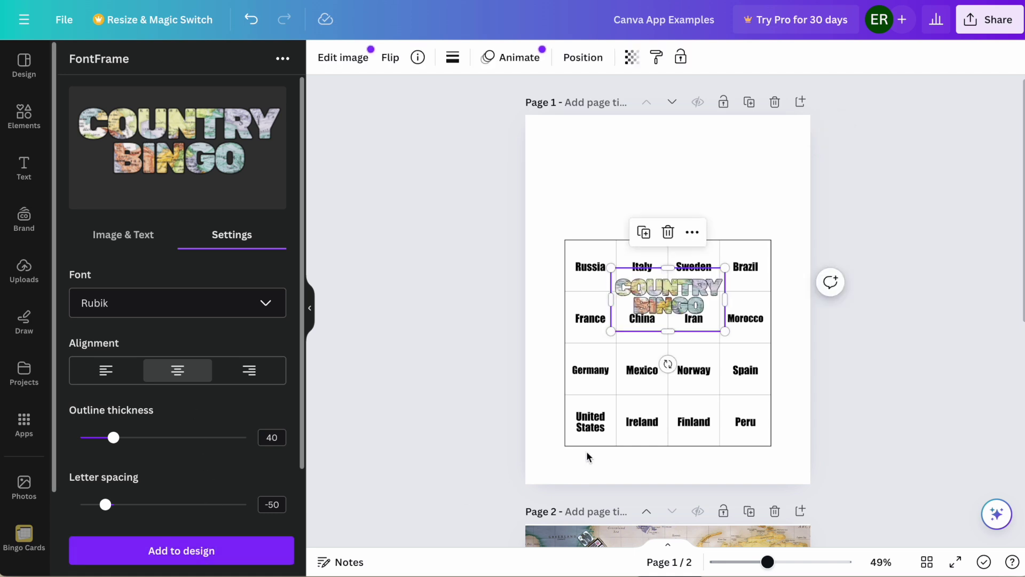
pyautogui.moveTo(658, 288); pyautogui.dragTo(608, 151)
pyautogui.moveTo(674, 195); pyautogui.dragTo(782, 257)
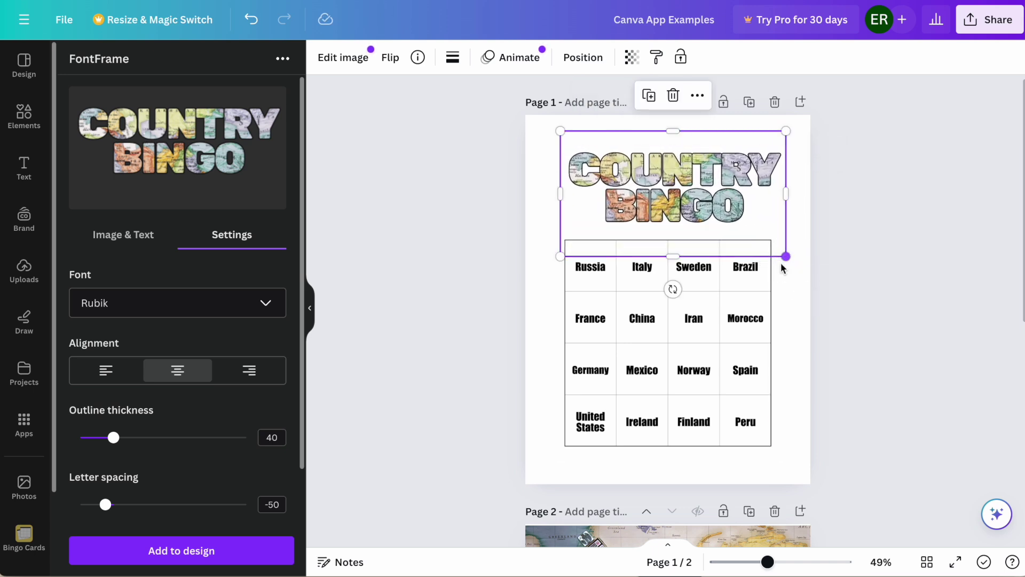
pyautogui.moveTo(560, 134); pyautogui.dragTo(534, 110)
pyautogui.moveTo(633, 195); pyautogui.dragTo(644, 195)
# - Move the bingo grid on page 1 slightly down to leave more room below the title
pyautogui.click(453, 281)
pyautogui.moveTo(625, 365); pyautogui.dragTo(626, 374)
pyautogui.click(486, 348)
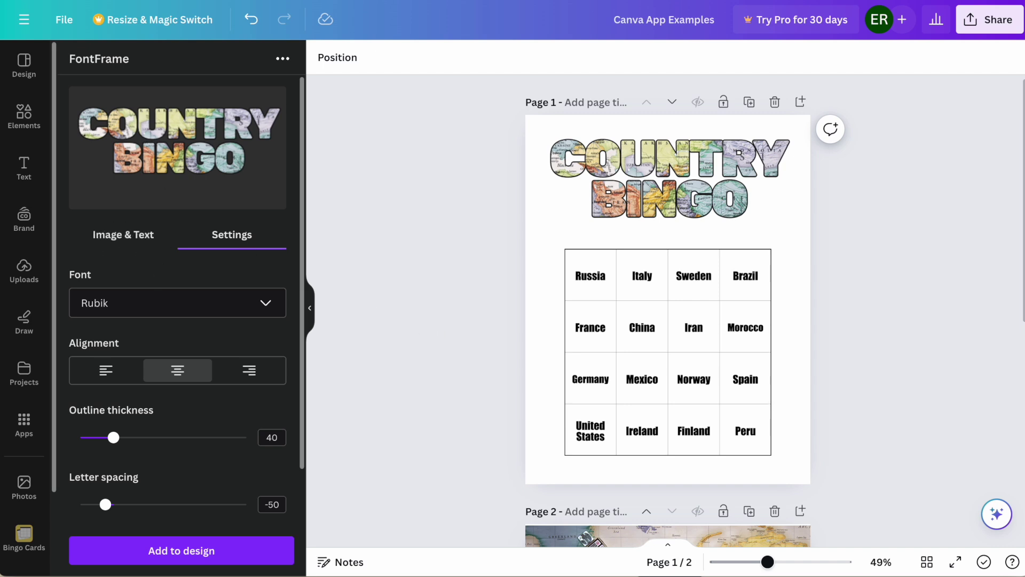
# - Reposition the colourful map image inside the FontFrame preview lettering
pyautogui.click(118, 247)
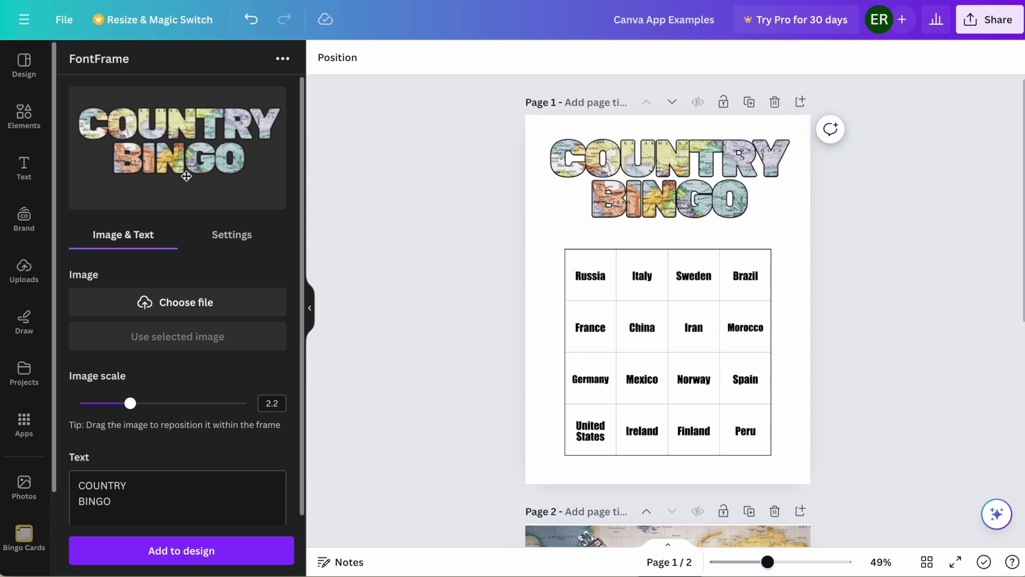
pyautogui.moveTo(176, 193); pyautogui.dragTo(72, 129)
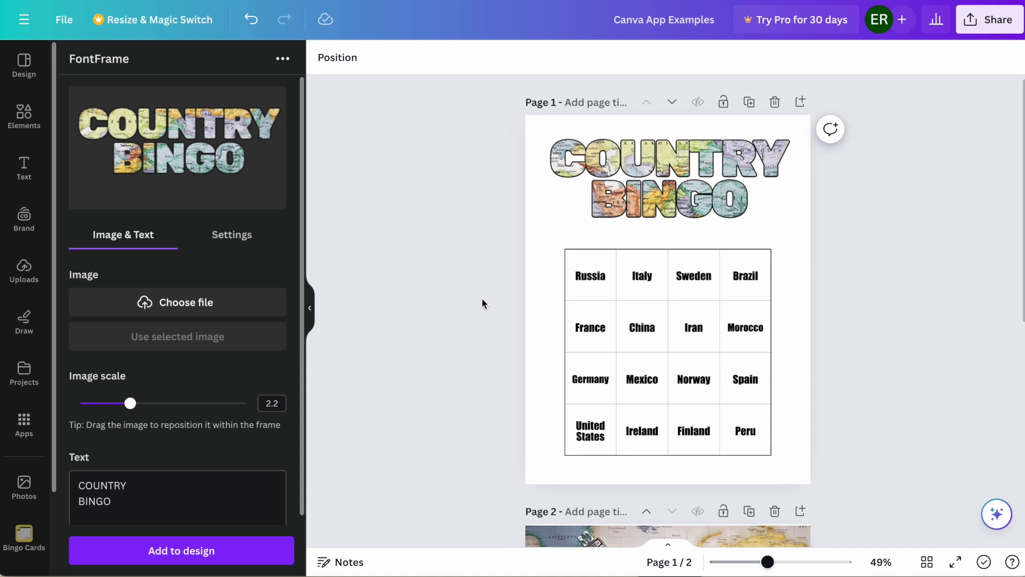
# - Add the vintage map photo with the compass from the "map" photo results to page 2
pyautogui.scroll(-8, 482, 303)
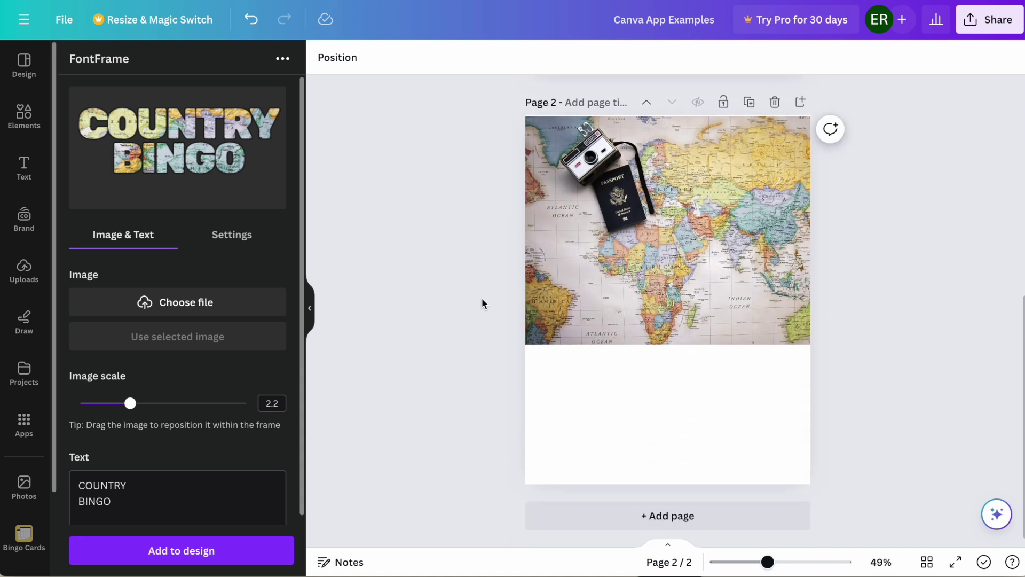
pyautogui.click(18, 487)
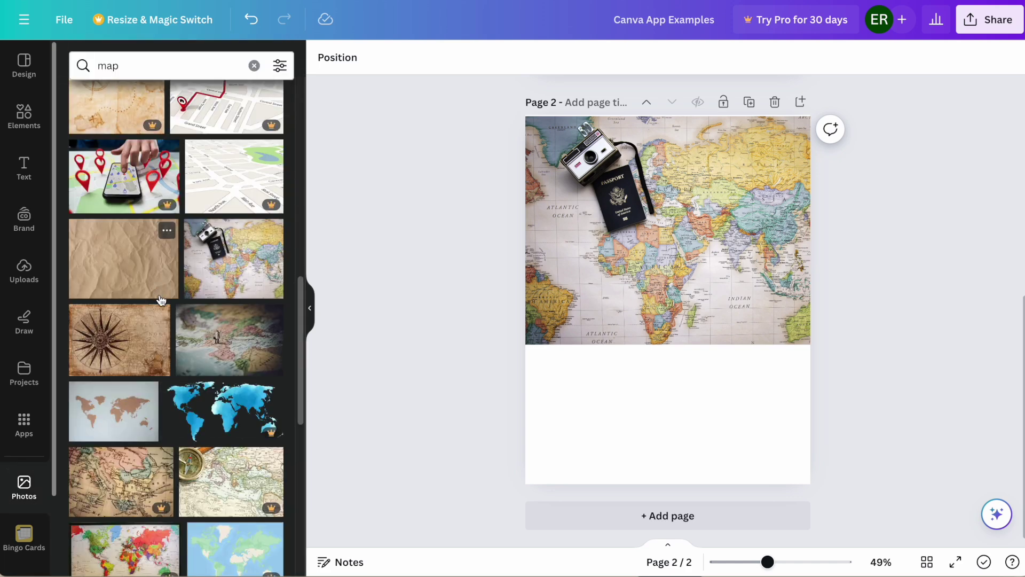
pyautogui.scroll(6, 160, 299)
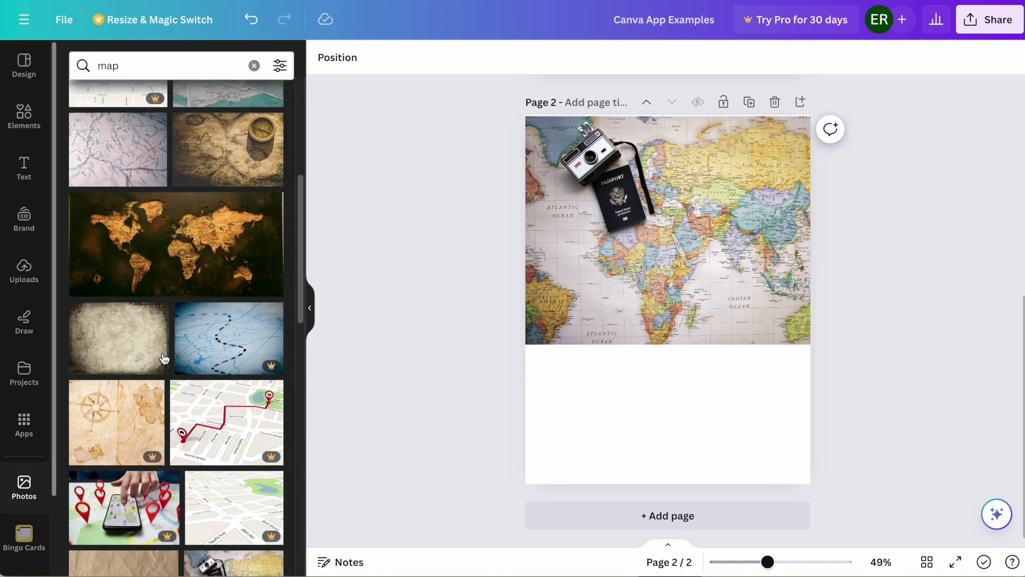
pyautogui.scroll(1, 164, 357)
pyautogui.click(195, 227)
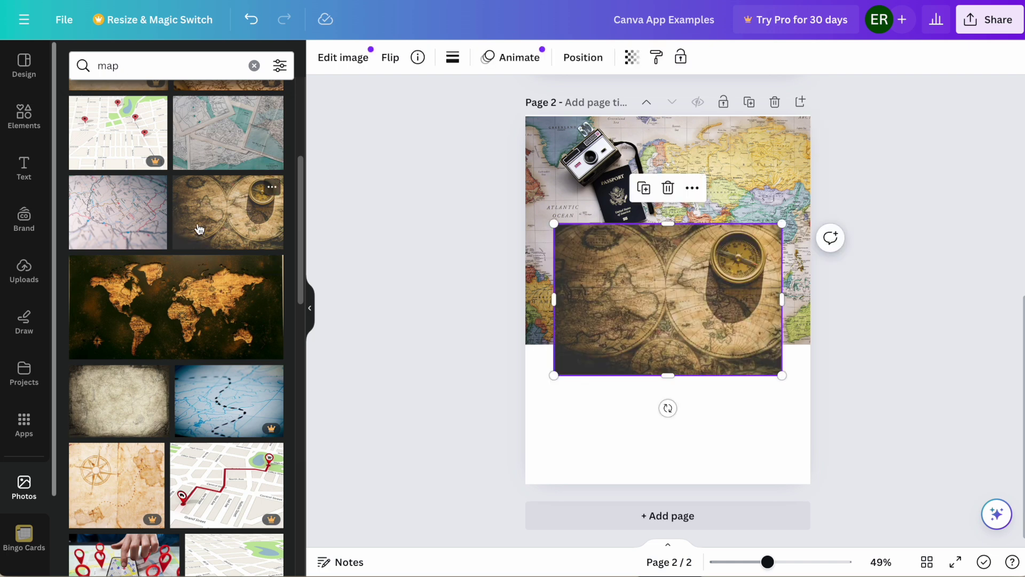
# - Fill the FontFrame lettering with the selected vintage map photo at scale 1 and reposition it so the compass shows inside the letters
pyautogui.click(26, 420)
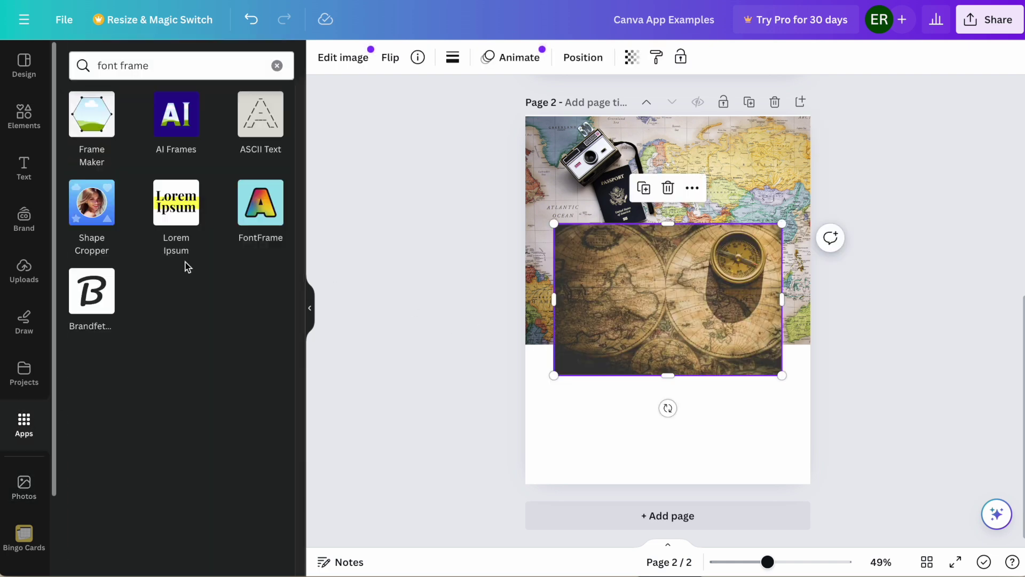
pyautogui.click(269, 225)
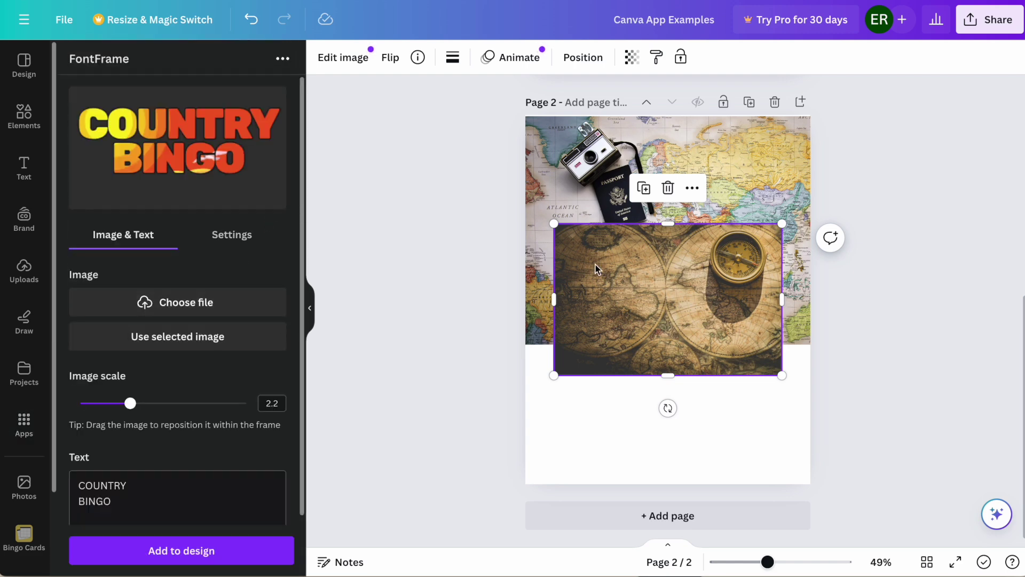
pyautogui.click(155, 348)
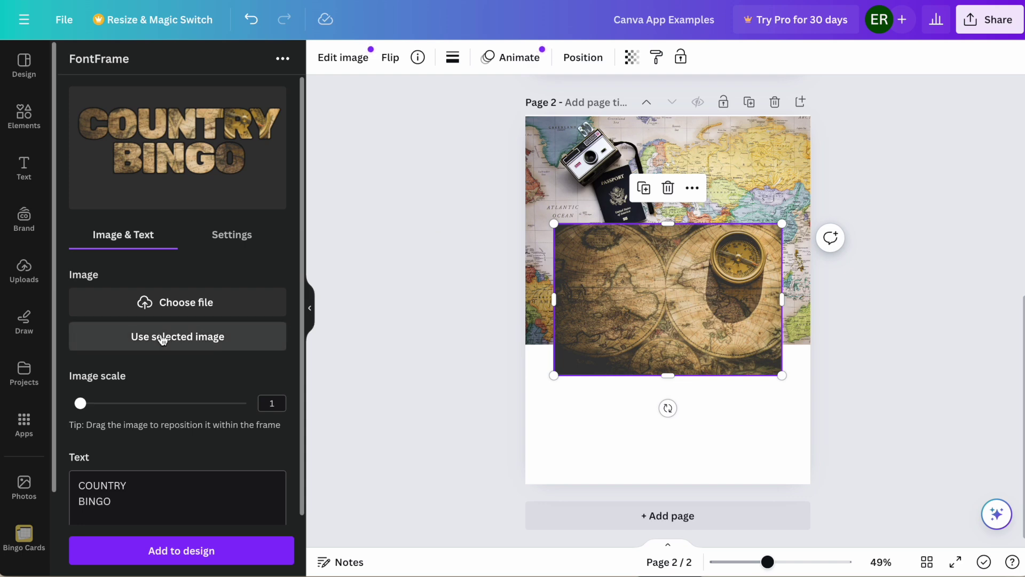
pyautogui.moveTo(174, 153); pyautogui.dragTo(150, 163)
pyautogui.moveTo(85, 404); pyautogui.dragTo(71, 404)
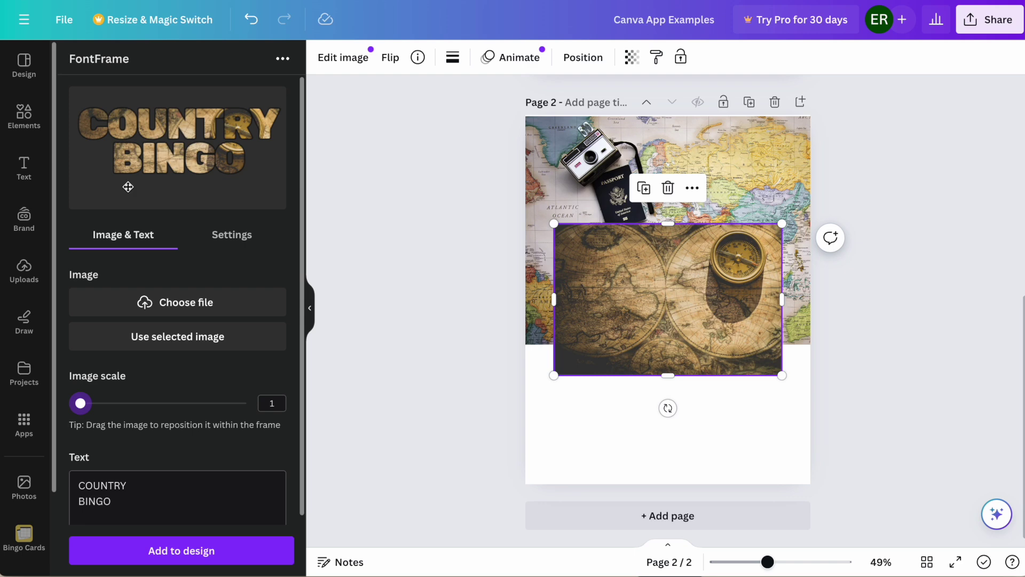
pyautogui.moveTo(181, 169); pyautogui.dragTo(205, 189)
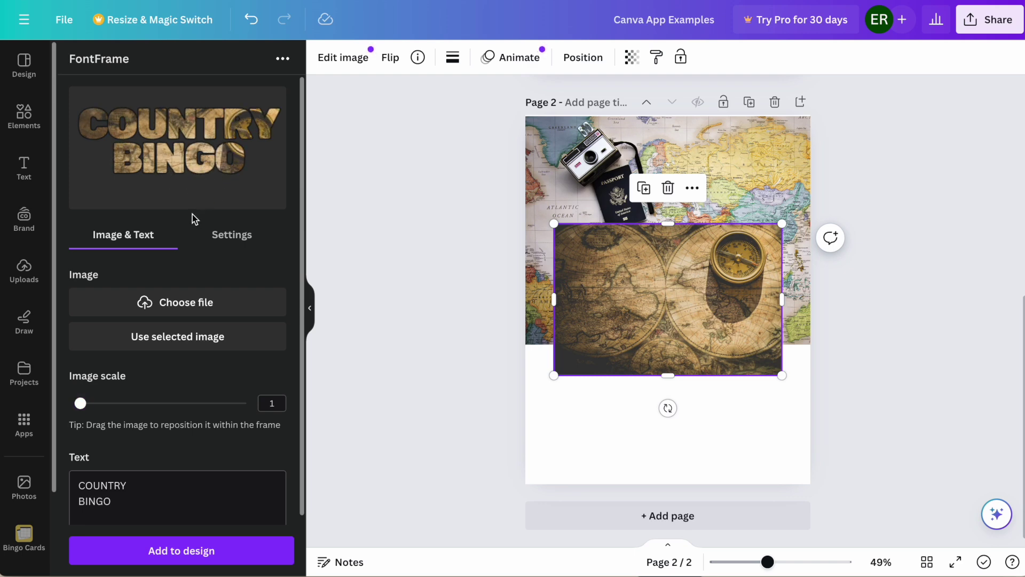
# - Add the vintage-map lettering to page 1, enlarge it across the bingo grid, and delete it again
pyautogui.scroll(5, 568, 274)
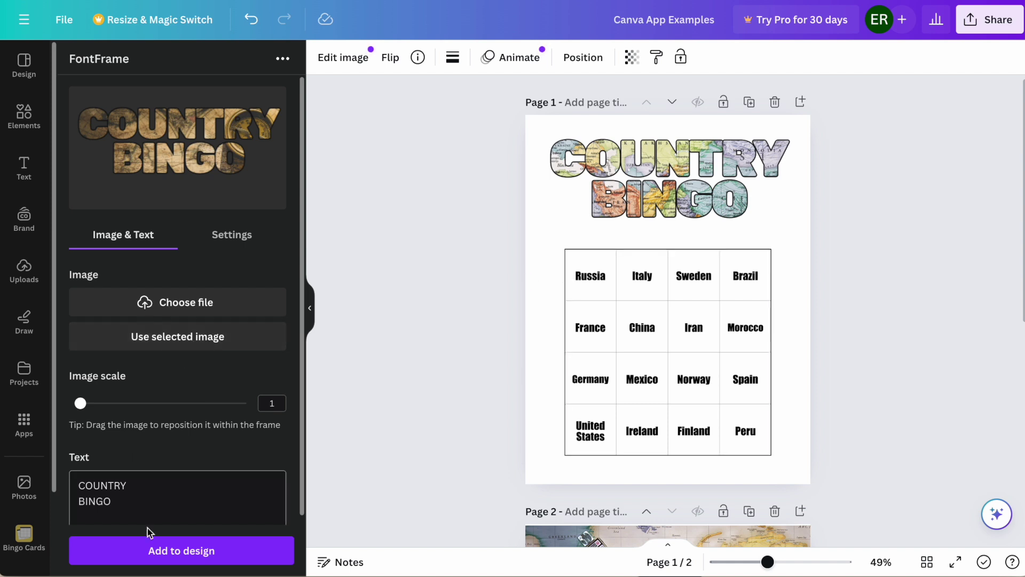
pyautogui.click(160, 550)
pyautogui.moveTo(667, 311); pyautogui.dragTo(583, 243)
pyautogui.moveTo(641, 264); pyautogui.dragTo(794, 363)
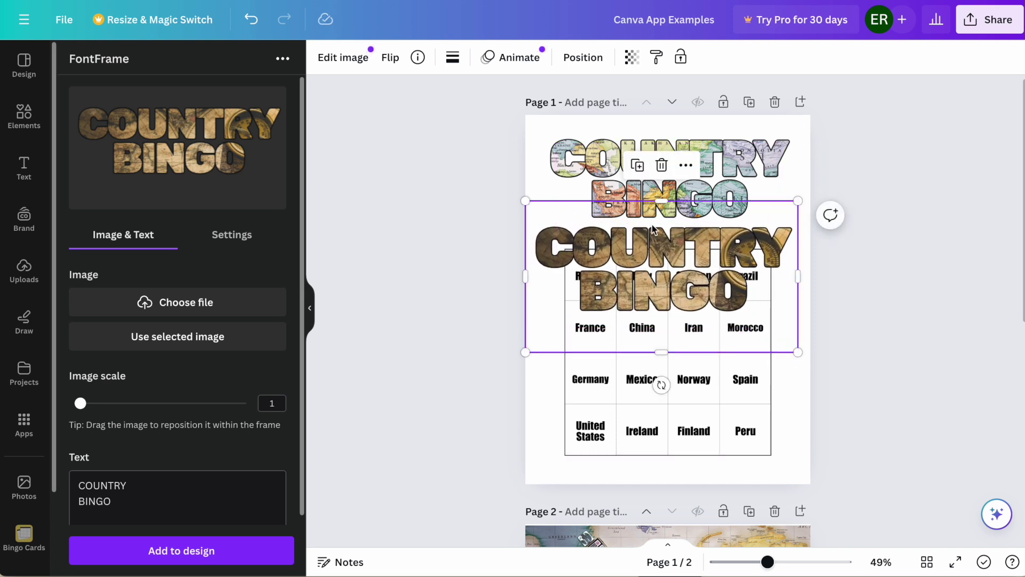
pyautogui.press('Delete')
pyautogui.click(436, 255)
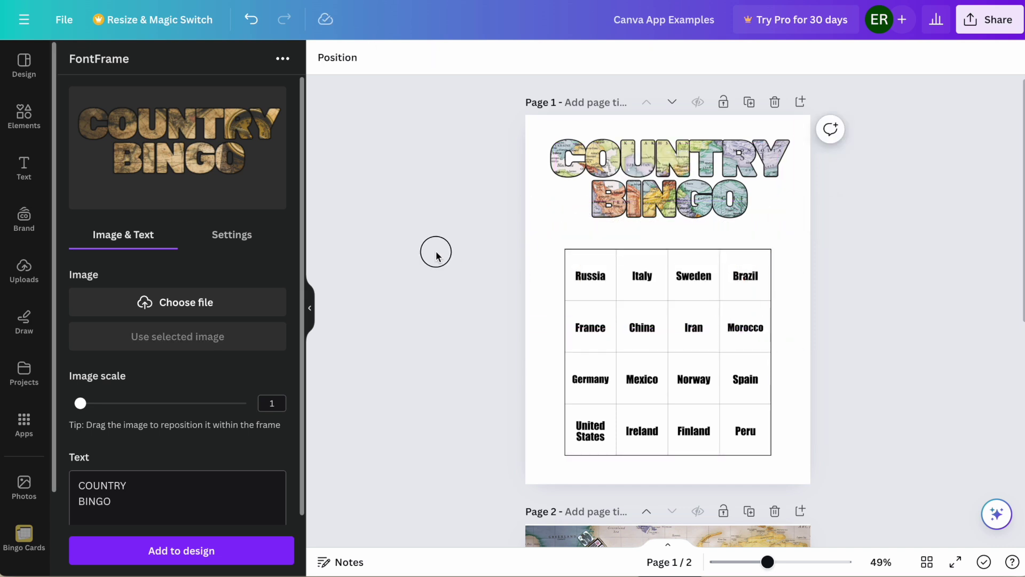
# - Delete the vintage map photo and the colourful world map photo from page 2
pyautogui.scroll(-7, 436, 251)
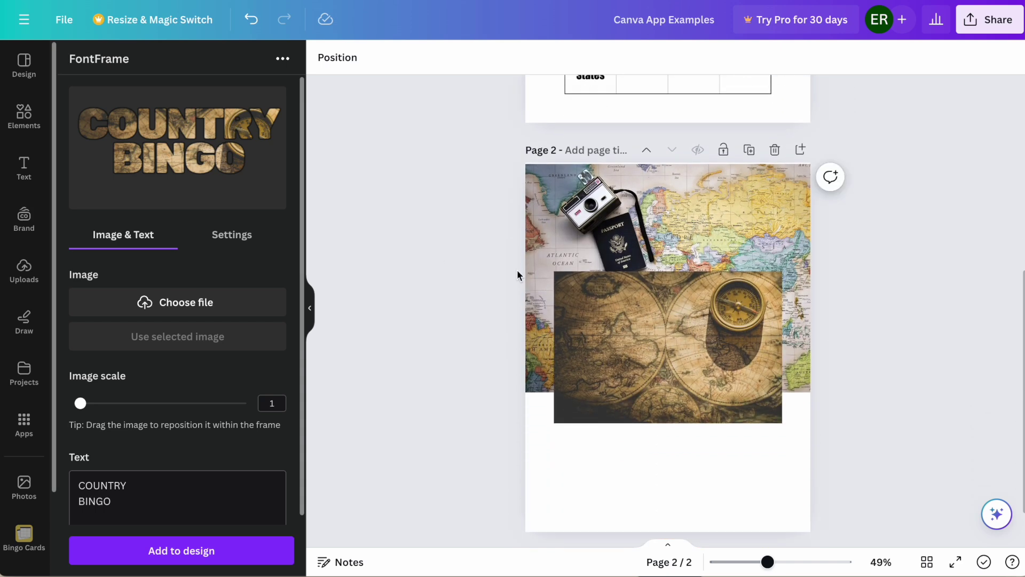
pyautogui.click(670, 290)
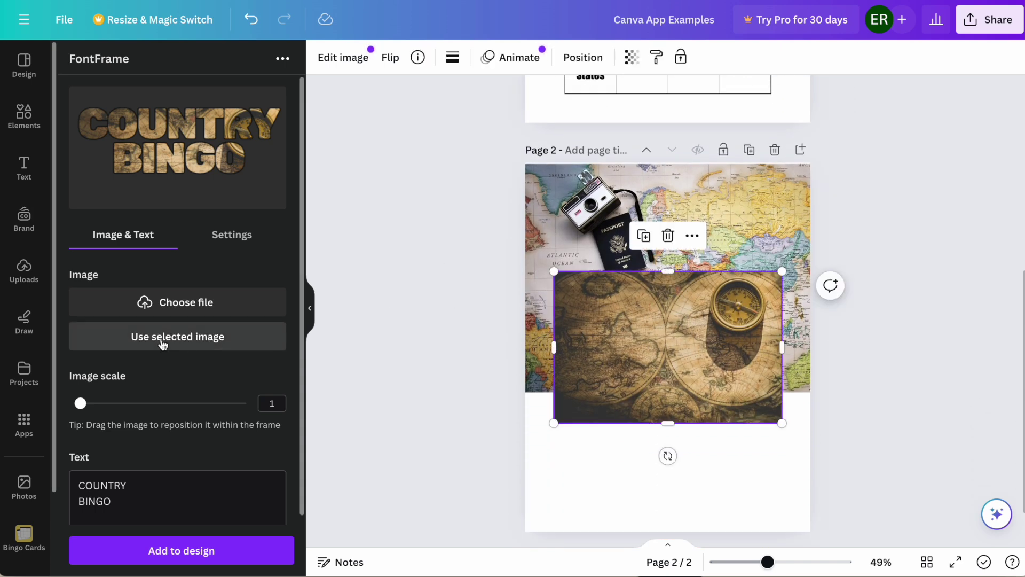
pyautogui.scroll(7, 414, 308)
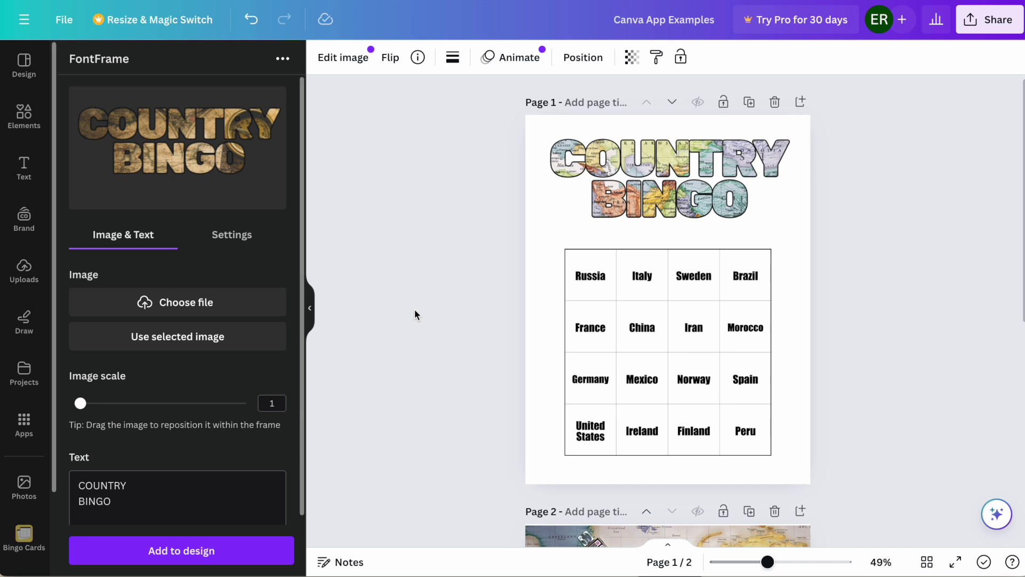
pyautogui.press('Delete')
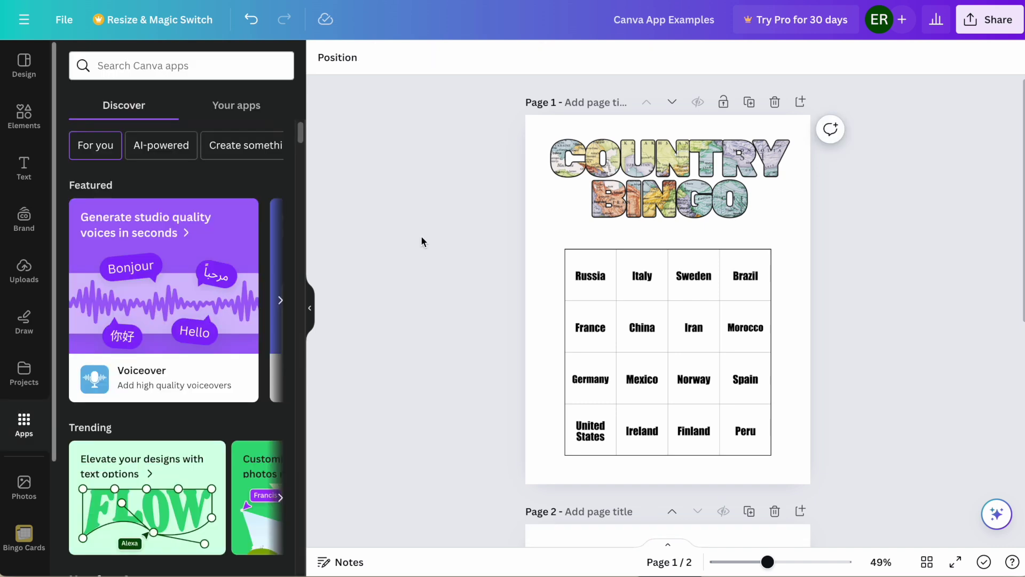
# - Search the apps for "Mockups" and open the Mockups app with the empty page 2 in view
pyautogui.scroll(-5, 421, 237)
pyautogui.scroll(-2, 421, 237)
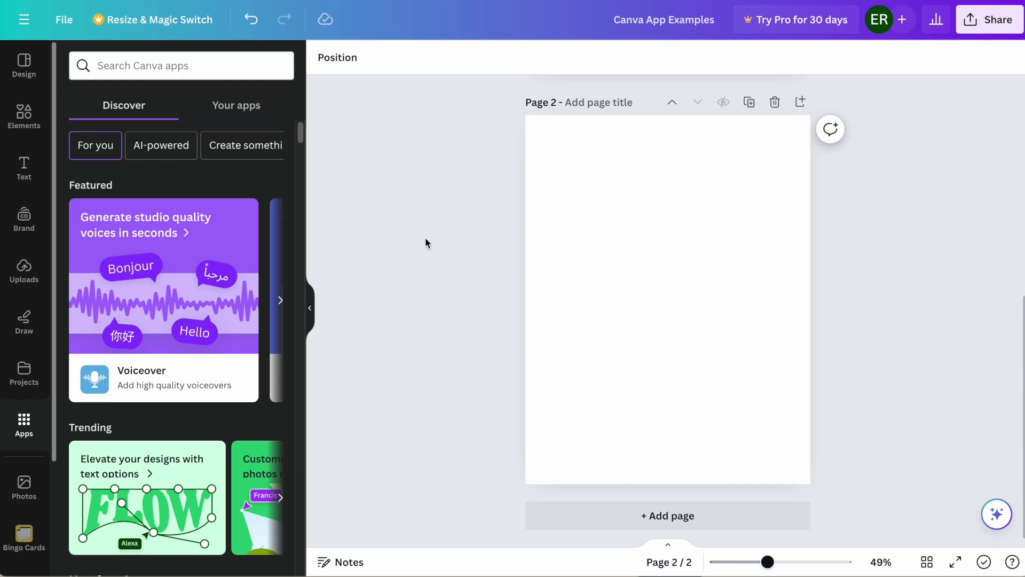
pyautogui.click(213, 59)
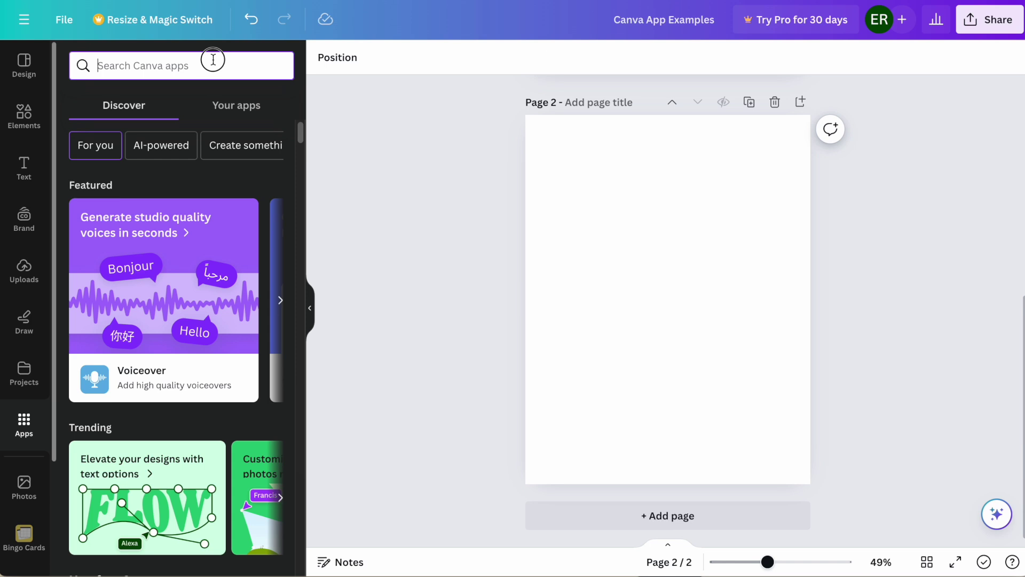
pyautogui.write('MOCK')
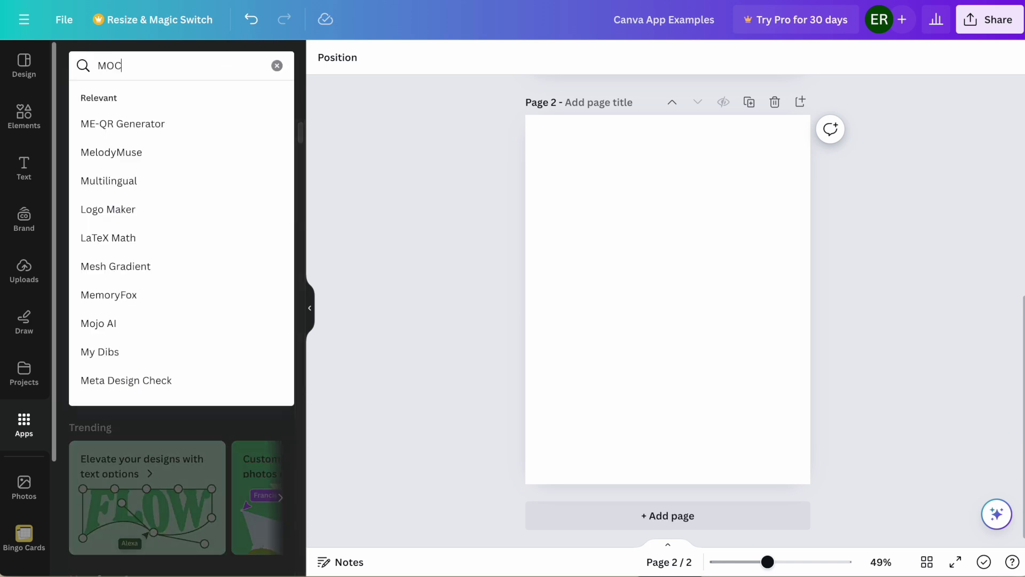
pyautogui.press('BackSpace')
pyautogui.press('BackSpace')
pyautogui.press('BackSpace')
pyautogui.write('ockup')
pyautogui.press('Return')
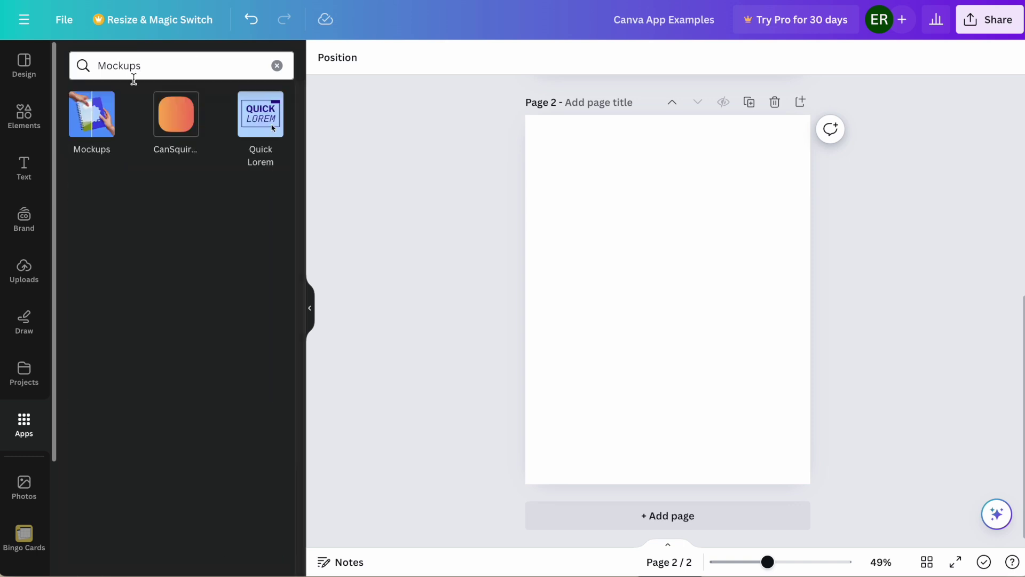
pyautogui.click(82, 129)
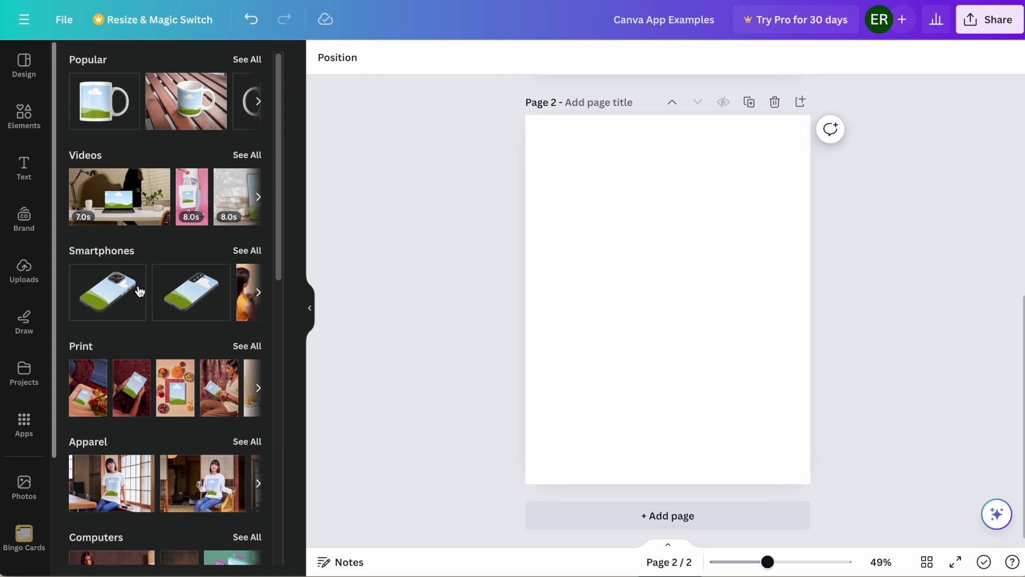
# - Add the Computers mockup of a woman at a desk with a laptop to page 2, enlarging it across the upper part
pyautogui.scroll(-3, 140, 290)
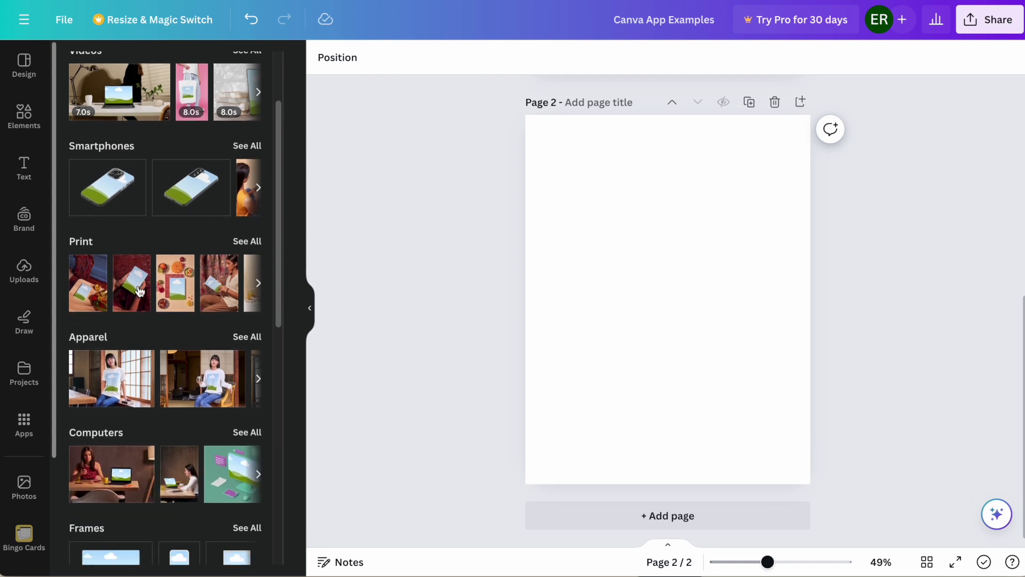
pyautogui.scroll(-2, 139, 290)
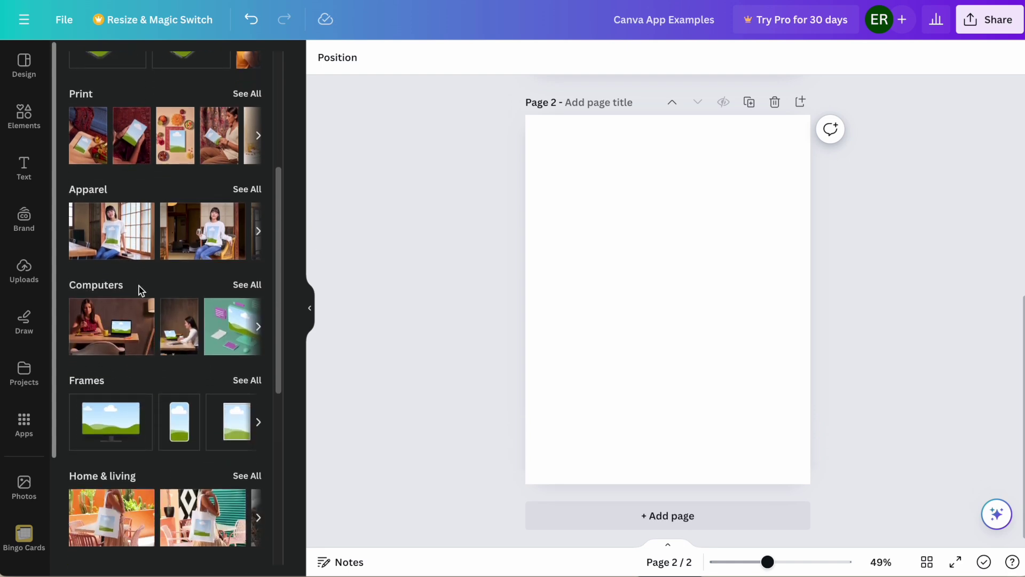
pyautogui.click(238, 293)
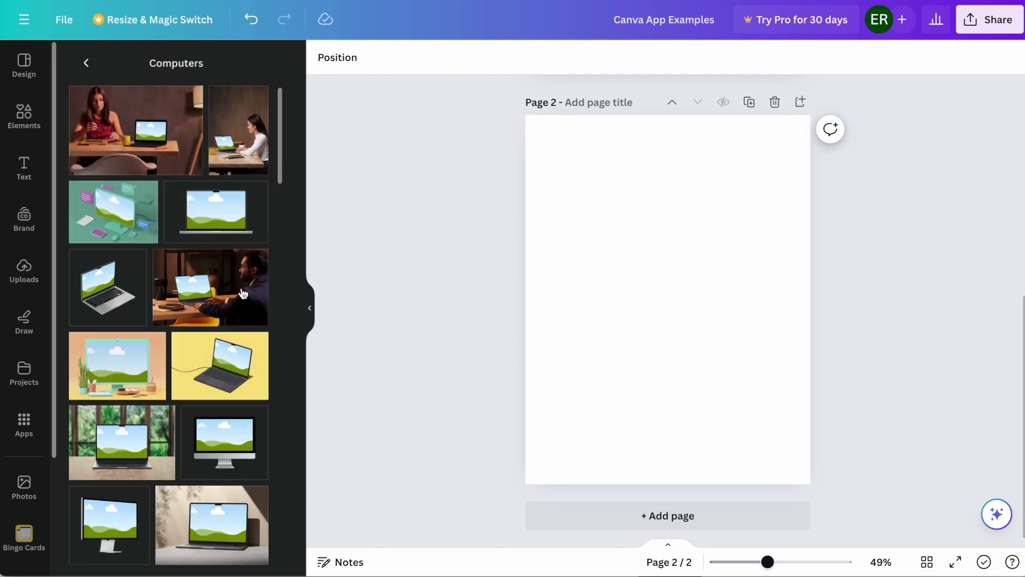
pyautogui.click(144, 129)
pyautogui.moveTo(726, 338); pyautogui.dragTo(799, 408)
pyautogui.moveTo(671, 332); pyautogui.dragTo(603, 209)
pyautogui.moveTo(730, 264); pyautogui.dragTo(798, 315)
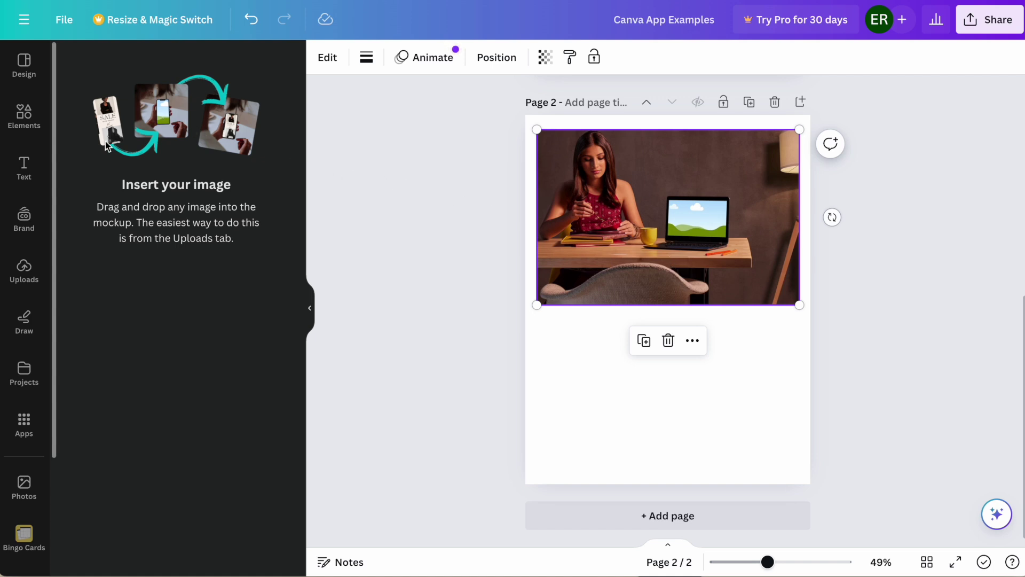
# - Try the phone frame mockup from the Frames category in the lower part of page 2, and delete it again
pyautogui.click(538, 373)
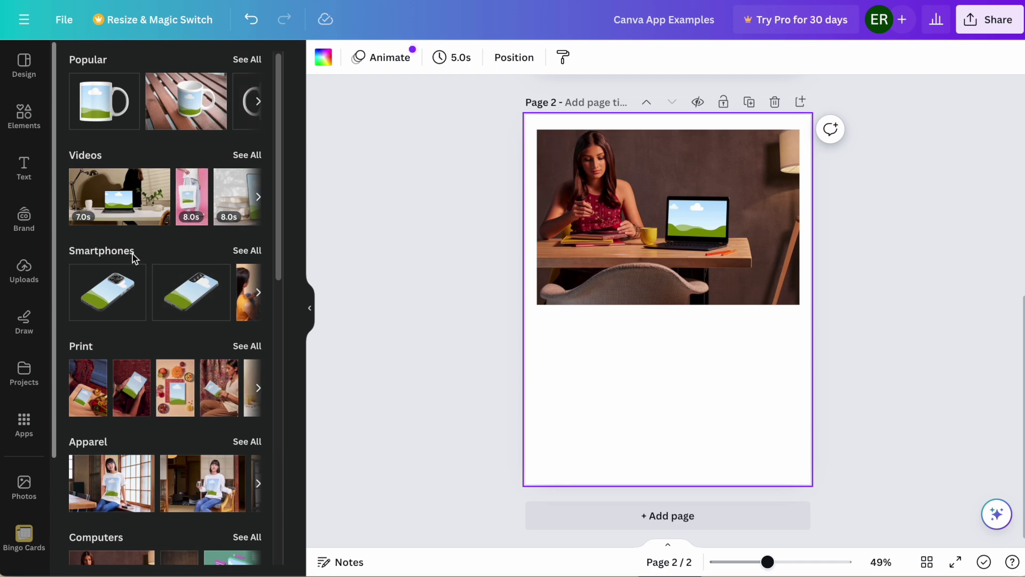
pyautogui.scroll(-5, 127, 291)
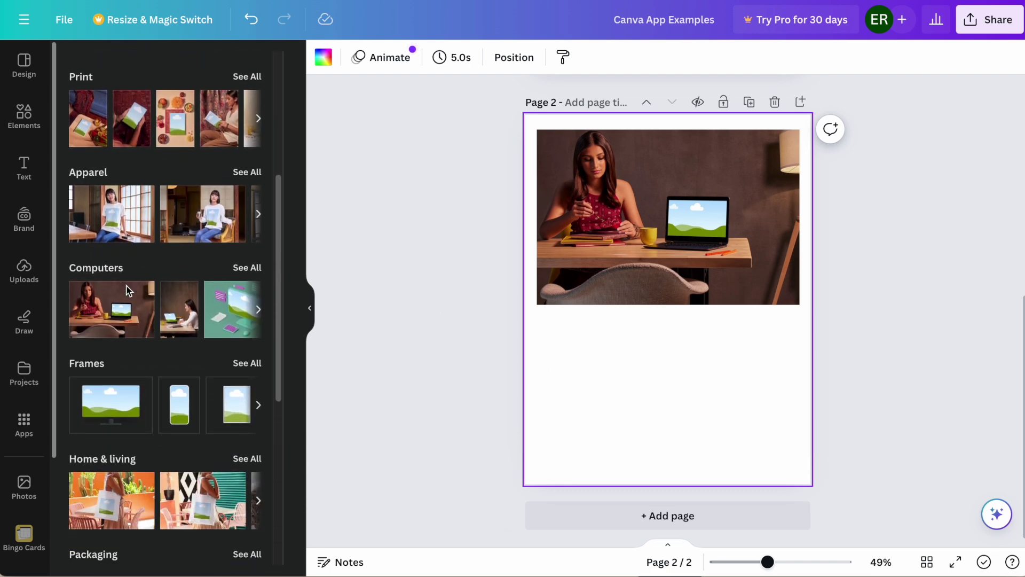
pyautogui.scroll(-2, 150, 299)
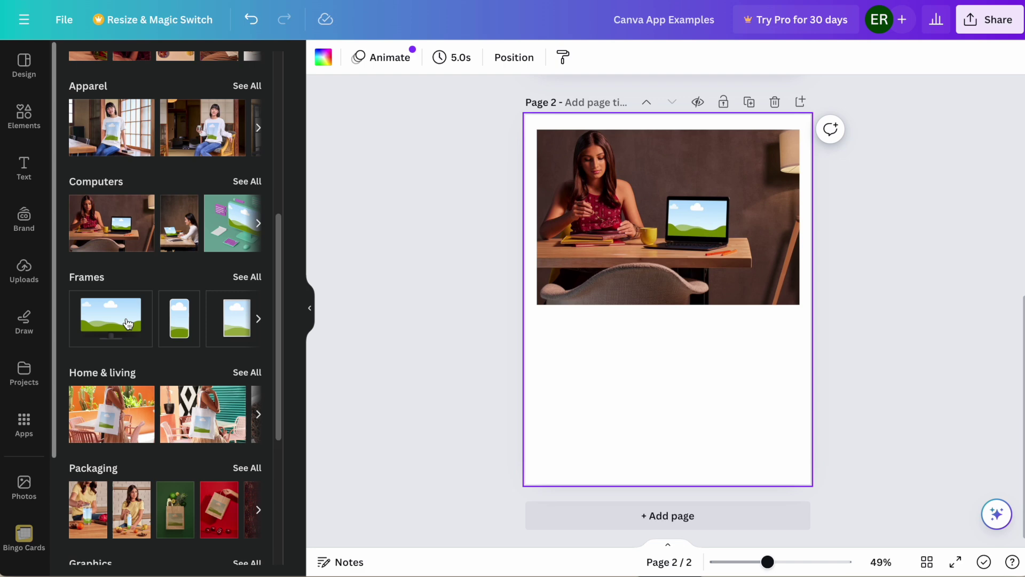
pyautogui.click(179, 323)
pyautogui.moveTo(678, 270); pyautogui.dragTo(613, 367)
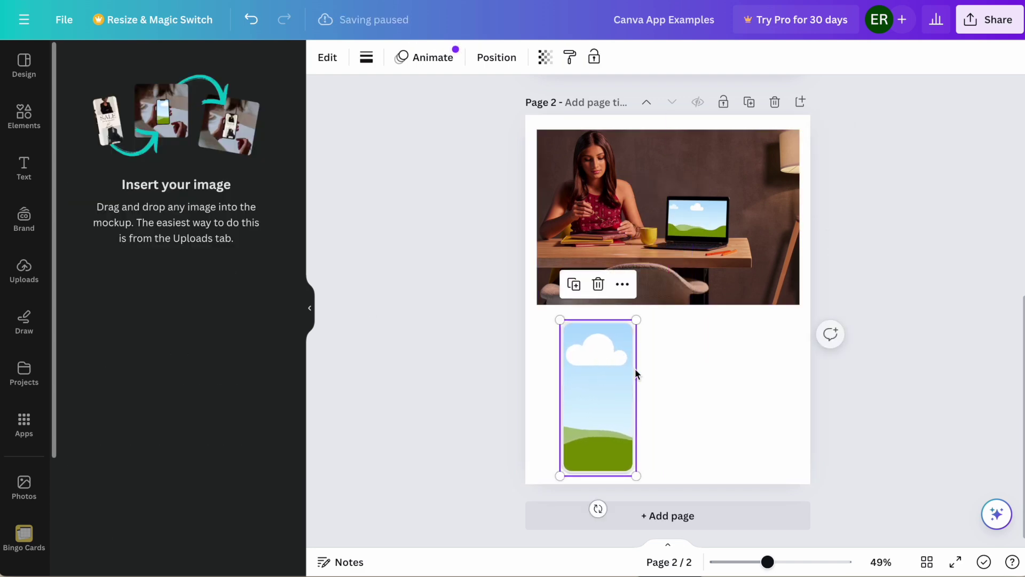
pyautogui.click(717, 387)
pyautogui.click(581, 396)
pyautogui.press('Delete')
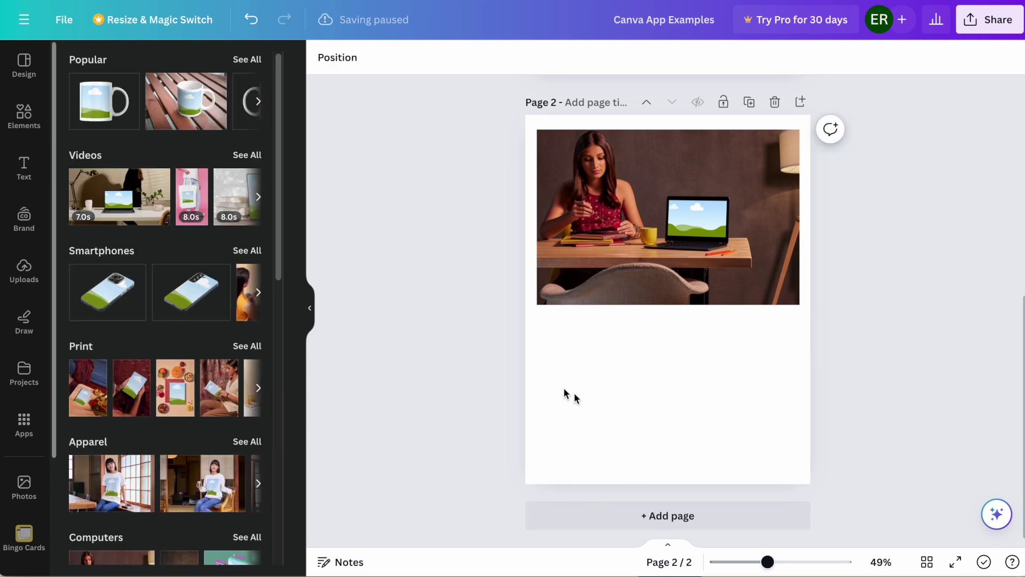
# - Add the Apparel mockup of a woman in a white T-shirt, enlarging and centring it in the lower part of page 2
pyautogui.scroll(-5, 195, 292)
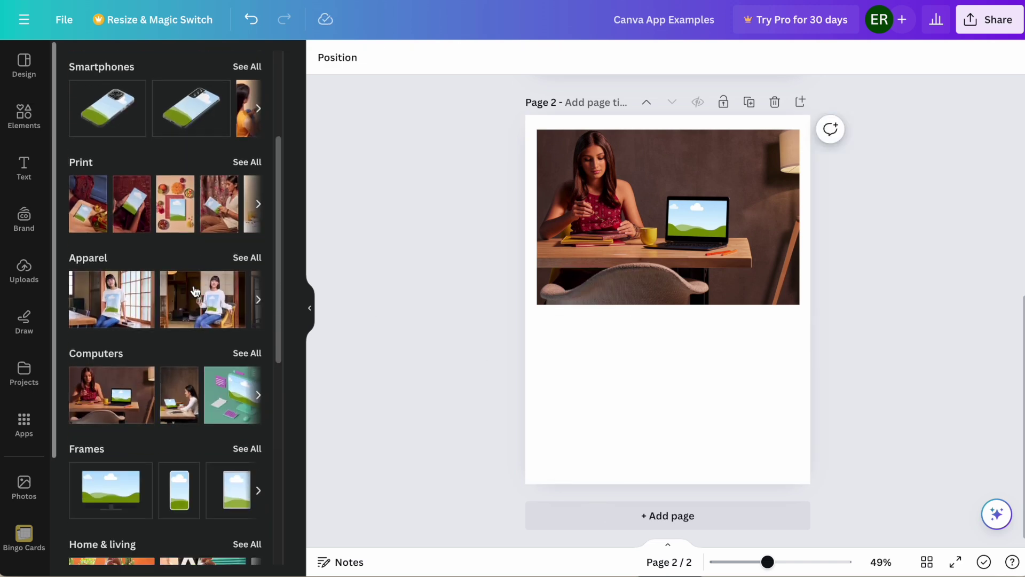
pyautogui.click(107, 211)
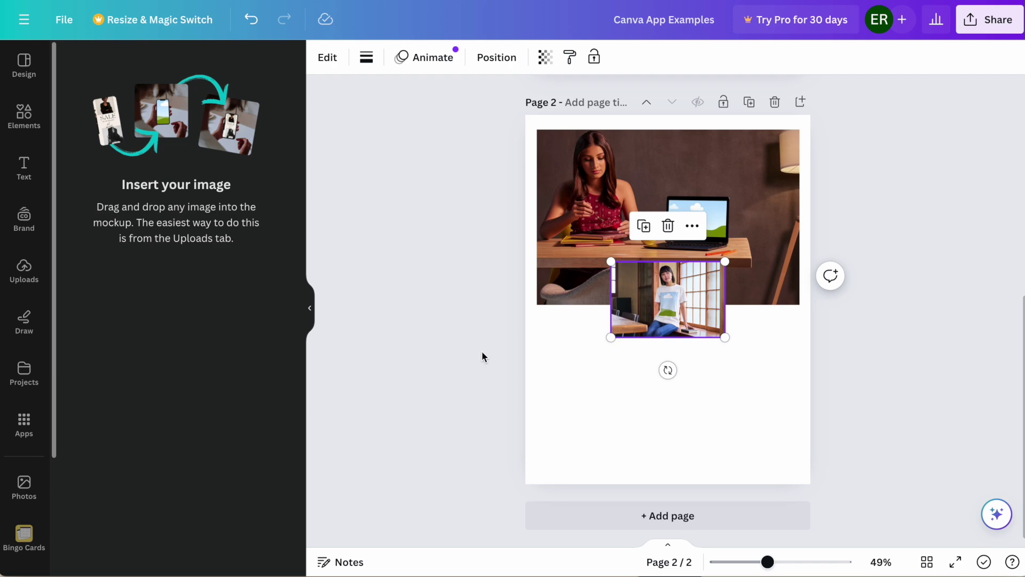
pyautogui.moveTo(684, 318); pyautogui.dragTo(671, 376)
pyautogui.moveTo(702, 413); pyautogui.dragTo(801, 480)
pyautogui.moveTo(694, 442); pyautogui.dragTo(670, 438)
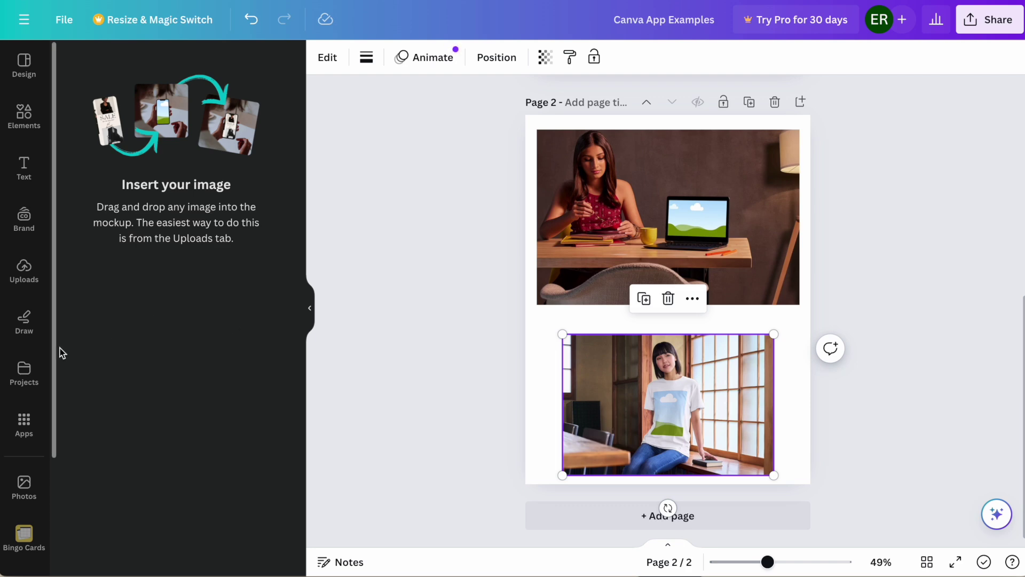
# - Replace the map search in the photo library with a search for "rainbow"
pyautogui.click(24, 483)
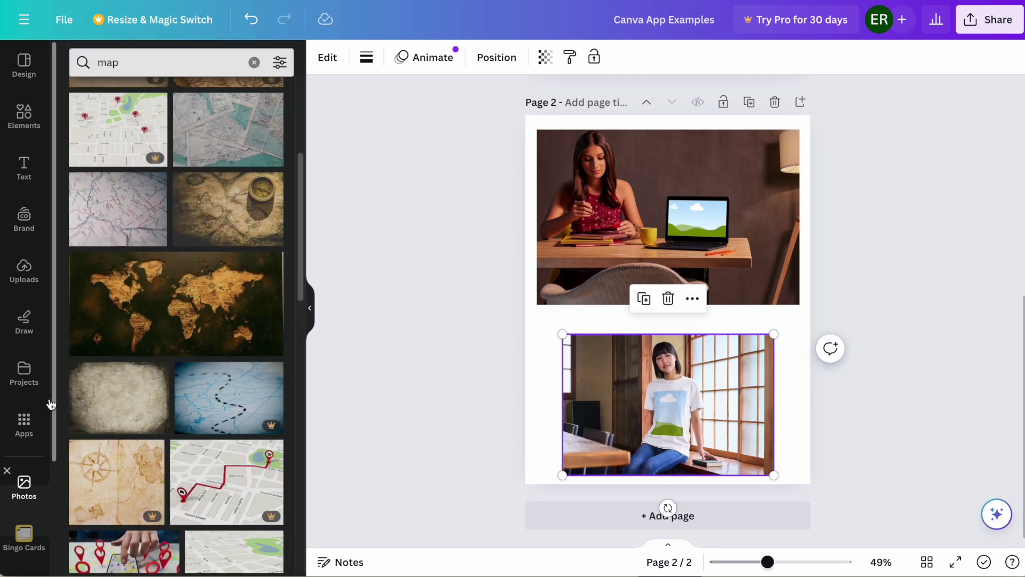
pyautogui.click(254, 63)
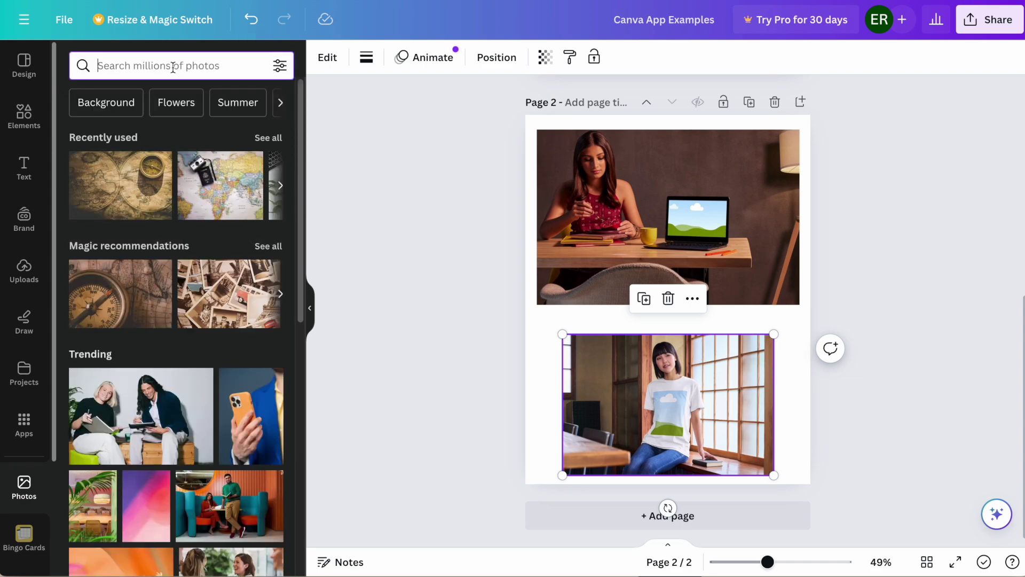
pyautogui.click(129, 67)
pyautogui.write('rainbow')
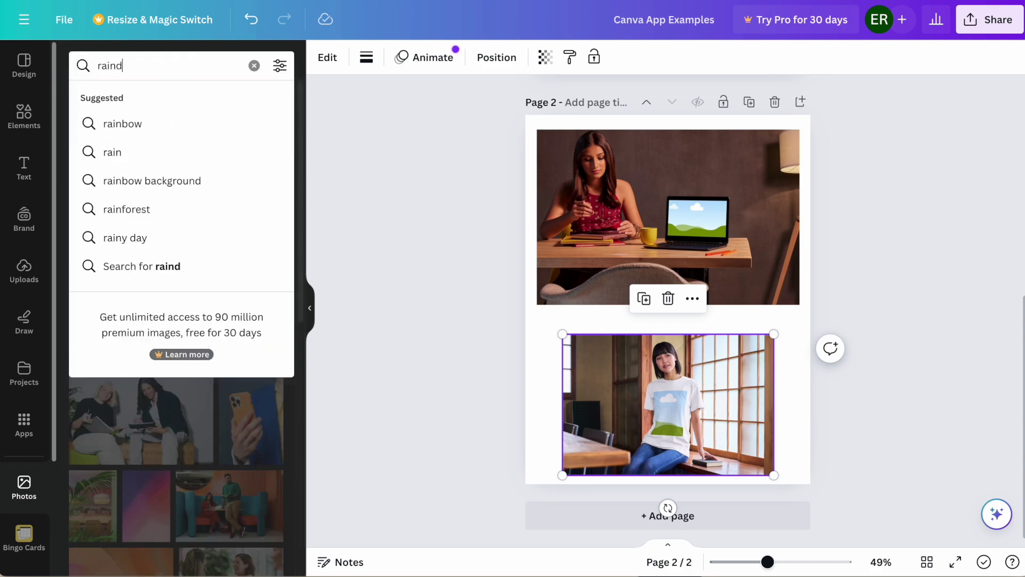
pyautogui.press('Return')
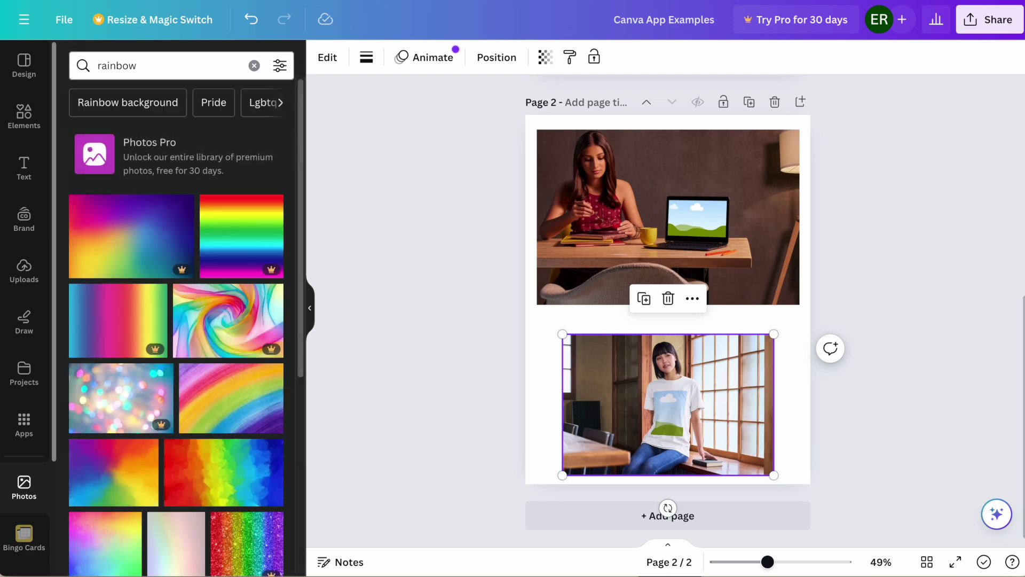
# - Fill the T-shirt mockup with the painted rainbow arc photo and the laptop screen with the rainbow watercolour photo
pyautogui.moveTo(224, 410); pyautogui.dragTo(668, 424)
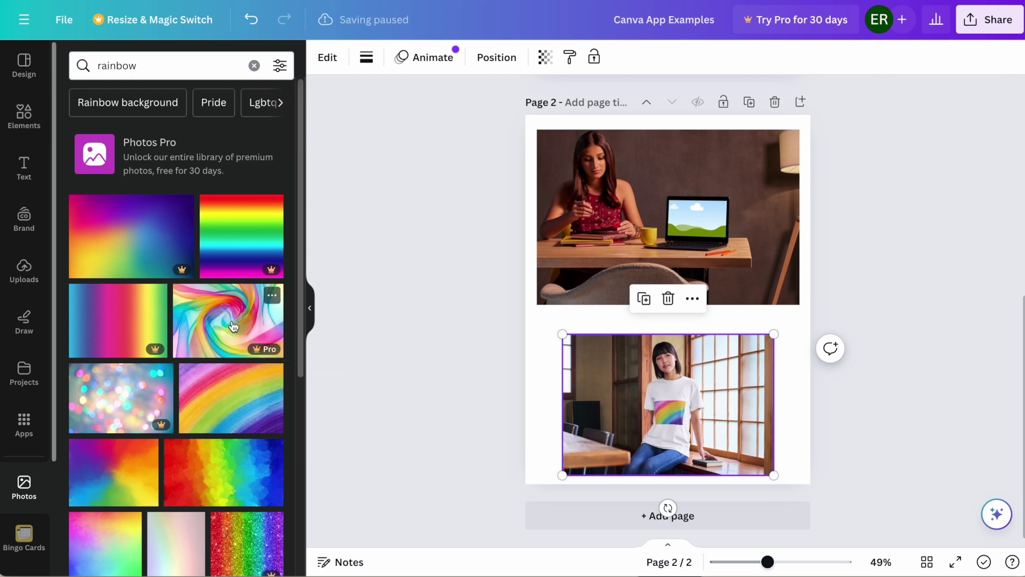
pyautogui.scroll(-2, 225, 395)
pyautogui.moveTo(225, 394); pyautogui.dragTo(679, 195)
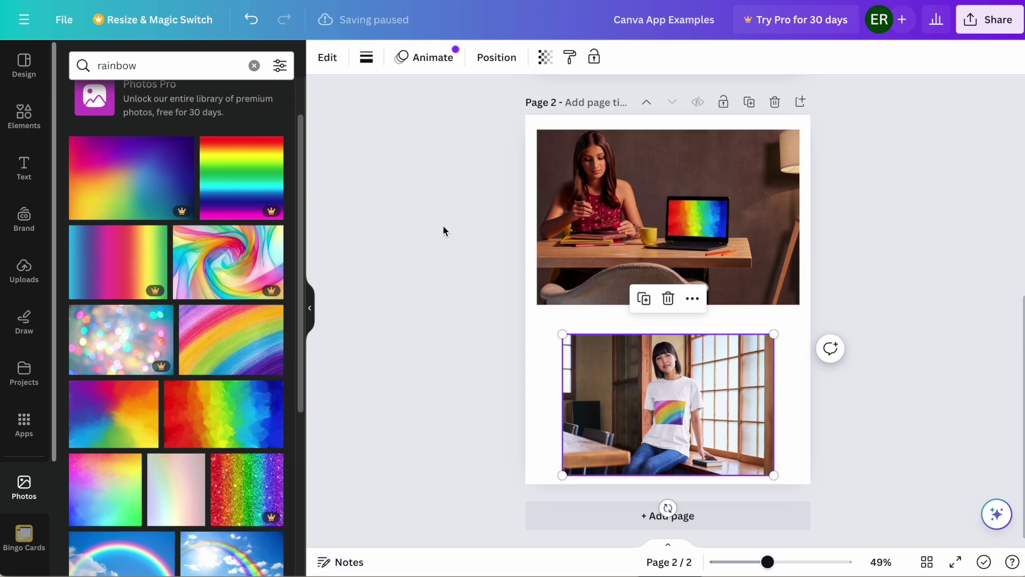
# - Enlarge the rainbow image within the laptop mockup's crop preview and flip it horizontally
pyautogui.click(699, 220)
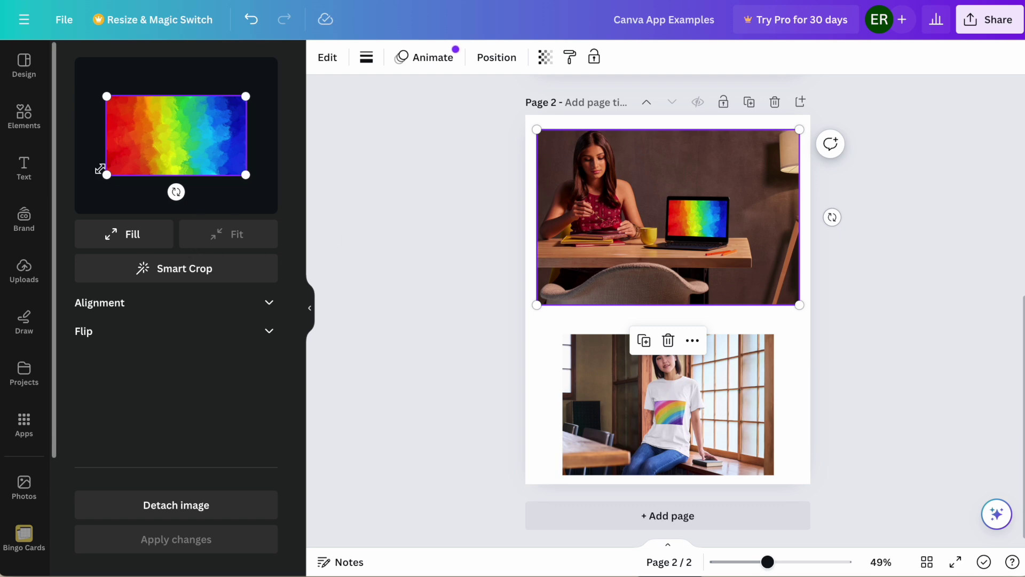
pyautogui.moveTo(245, 177); pyautogui.dragTo(257, 210)
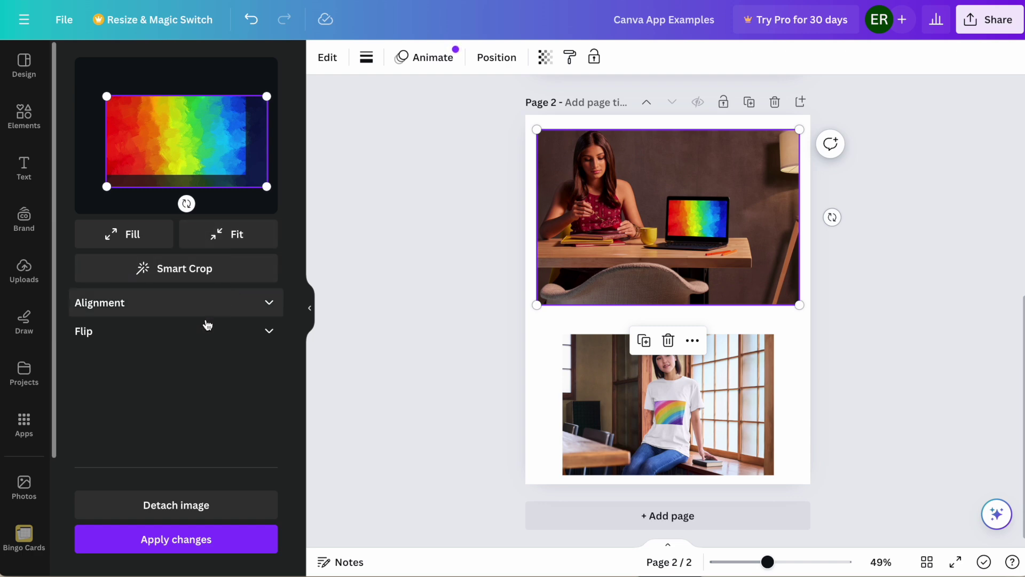
pyautogui.click(223, 333)
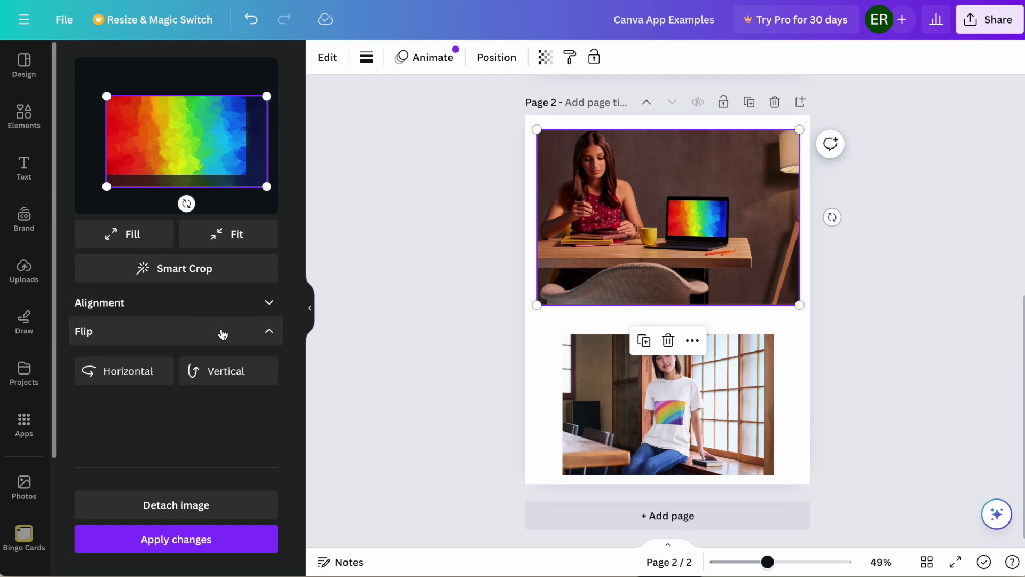
pyautogui.click(112, 371)
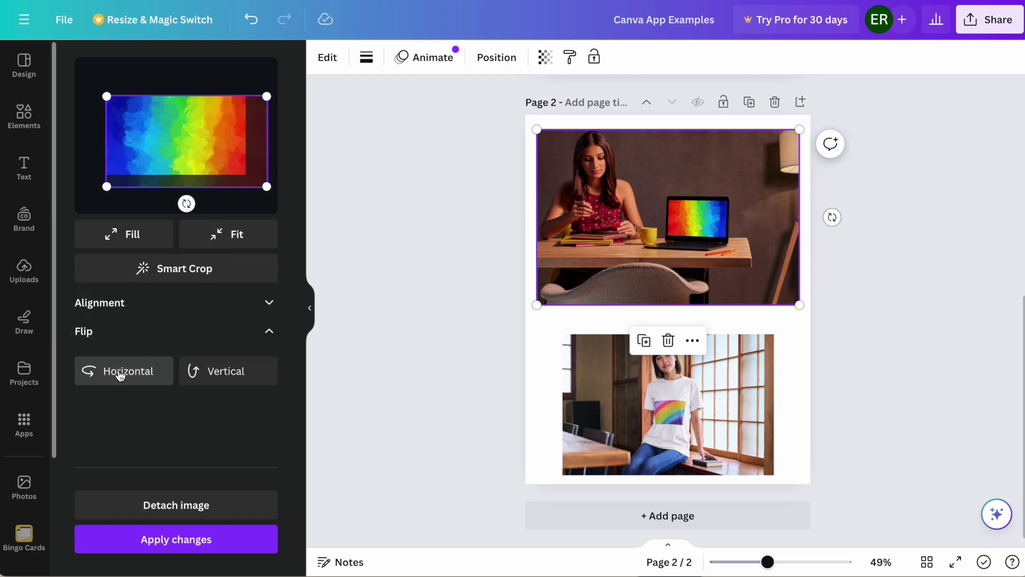
# - Align the laptop's rainbow image to the middle and apply the changes to the mockup
pyautogui.click(128, 309)
pyautogui.click(136, 377)
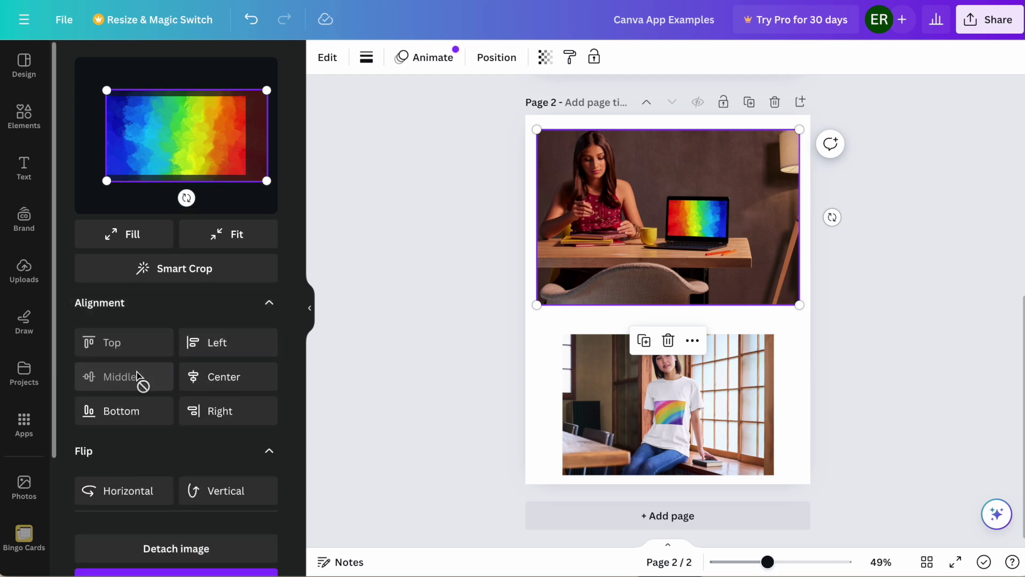
pyautogui.scroll(-1, 136, 377)
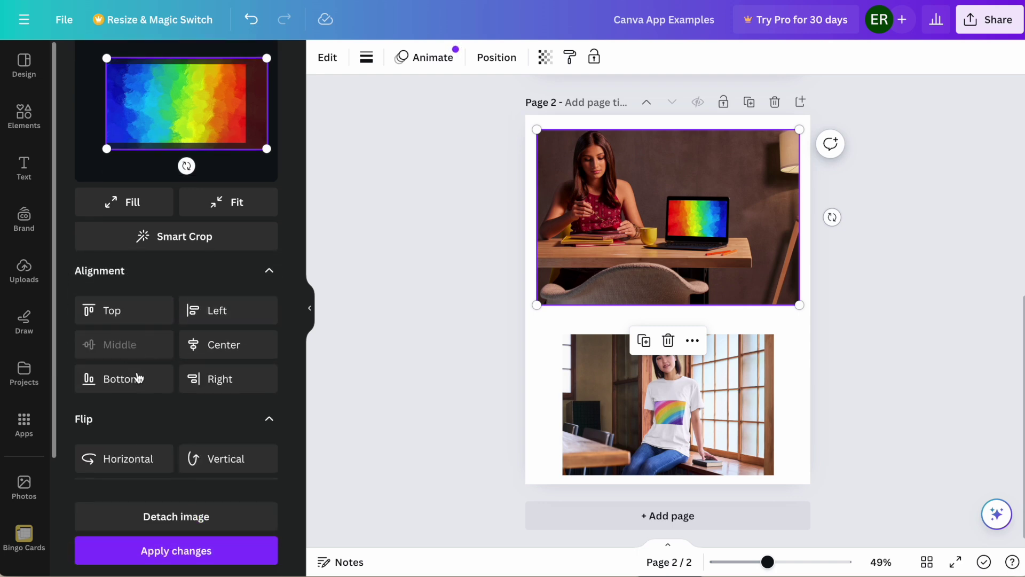
pyautogui.scroll(1, 138, 377)
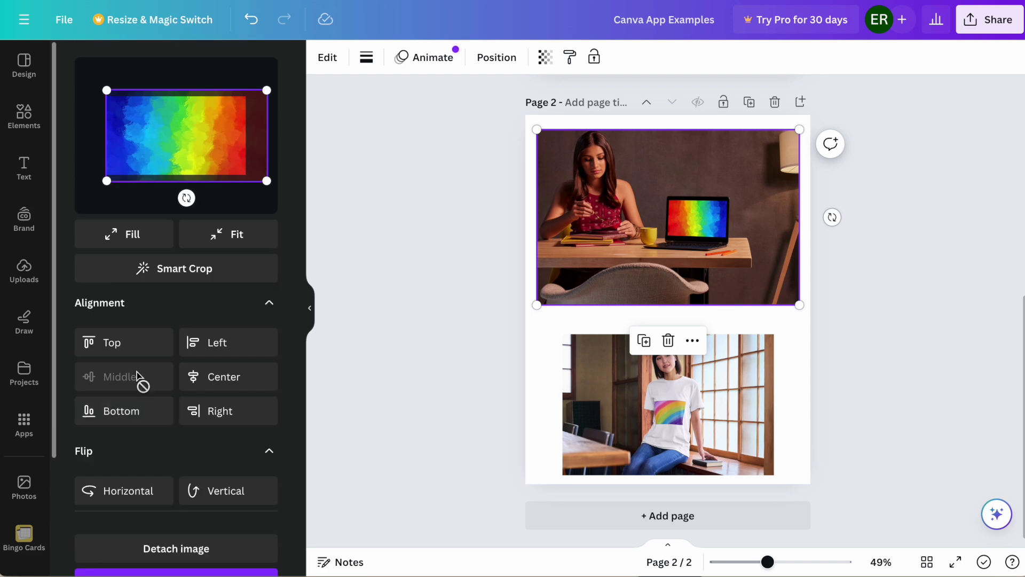
pyautogui.scroll(-1, 165, 444)
pyautogui.click(203, 558)
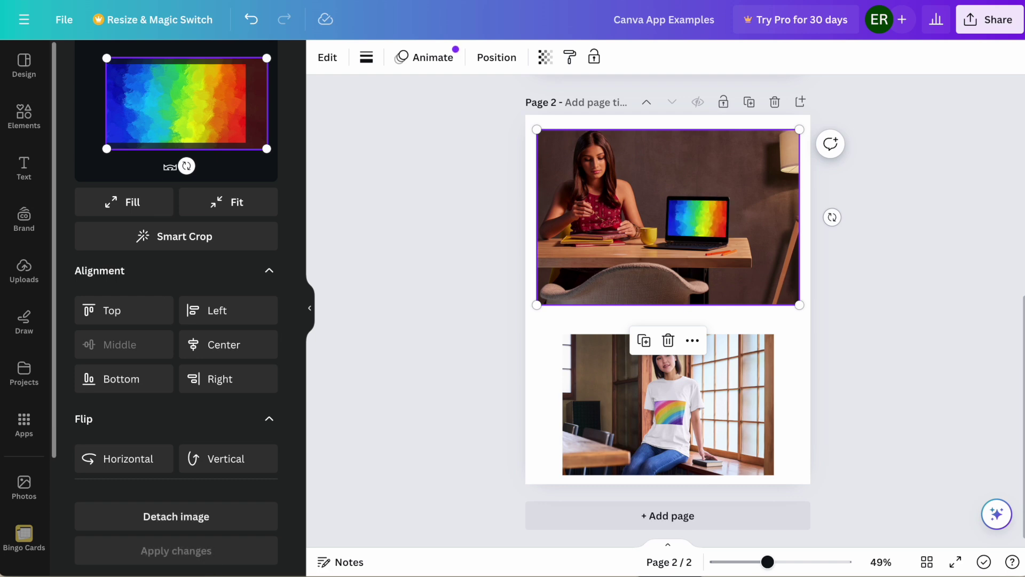
pyautogui.click(352, 240)
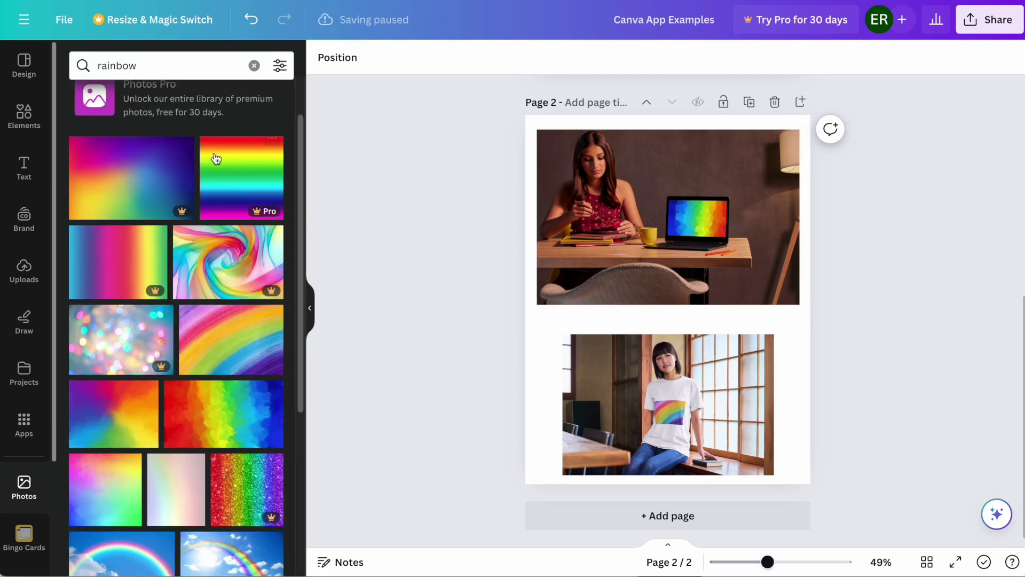
# - Reopen the Mockups app, browse its categories, and delete the T-shirt mockup from page 2
pyautogui.click(24, 425)
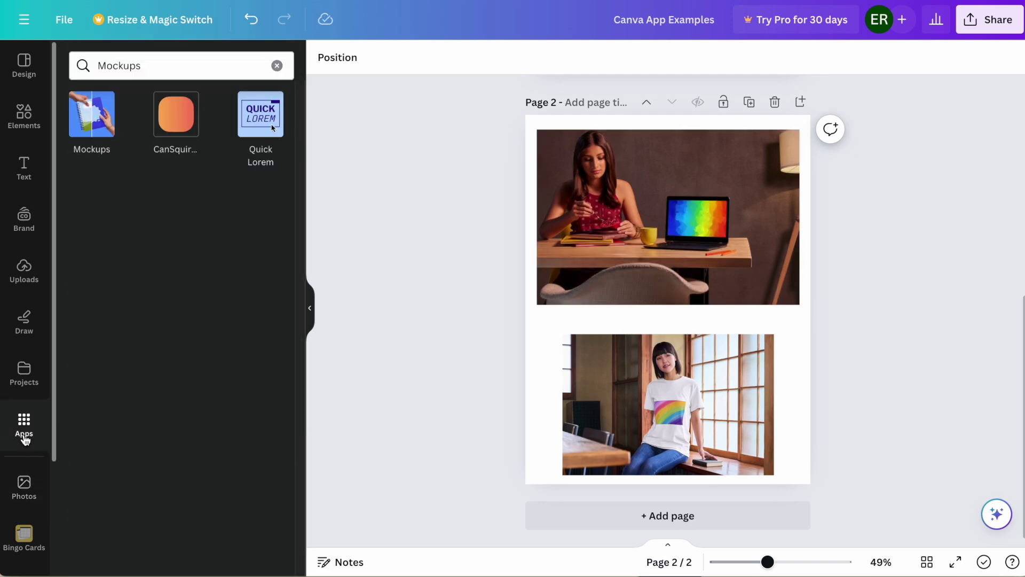
pyautogui.click(92, 115)
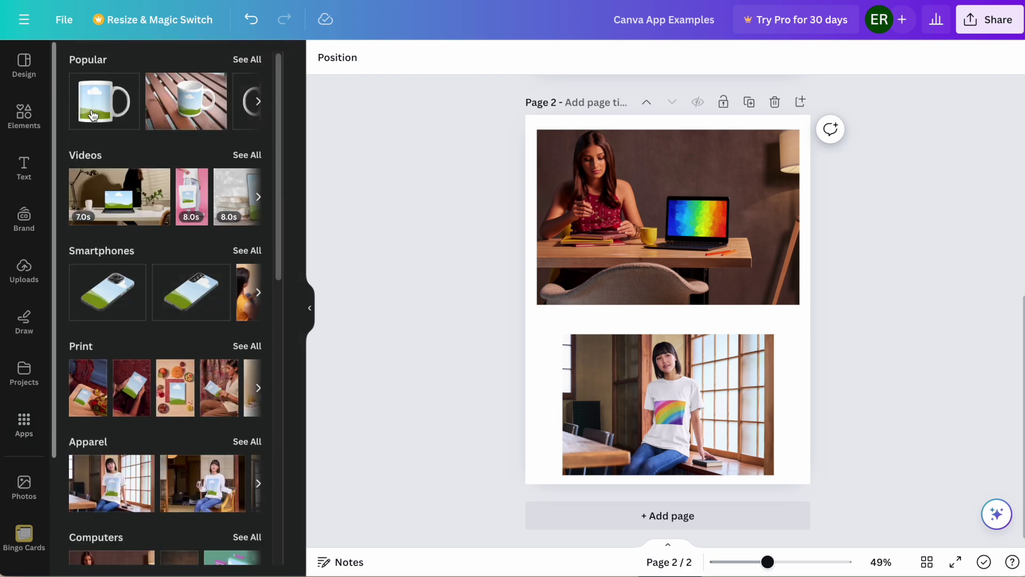
pyautogui.scroll(-7, 121, 330)
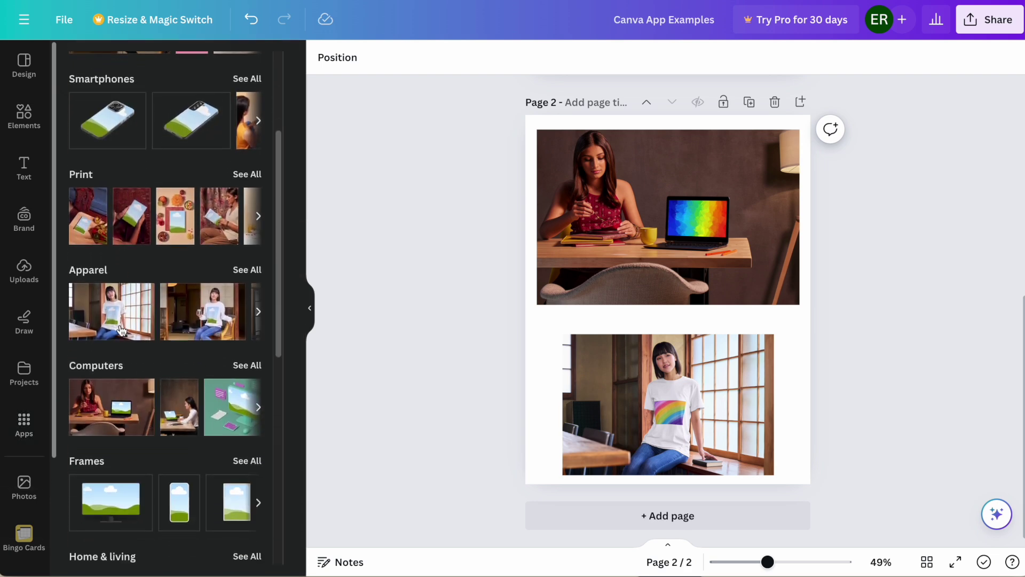
pyautogui.scroll(-4, 121, 330)
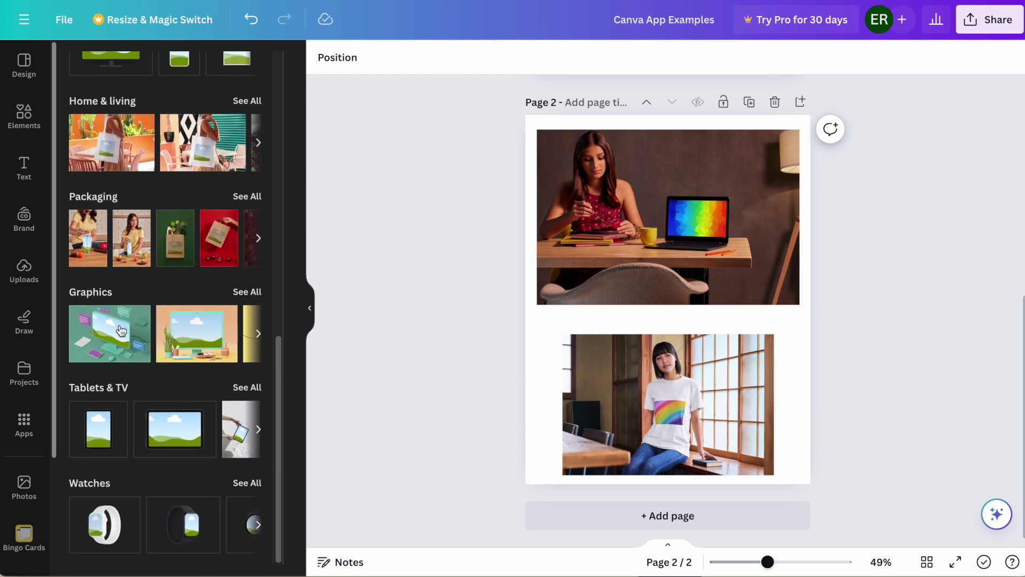
pyautogui.click(569, 374)
pyautogui.press('Delete')
# - Add the Graphics mockup of a turquoise desktop monitor with a plant, enlarged to fill the lower part of page 2
pyautogui.scroll(-5, 144, 424)
pyautogui.scroll(-4, 144, 424)
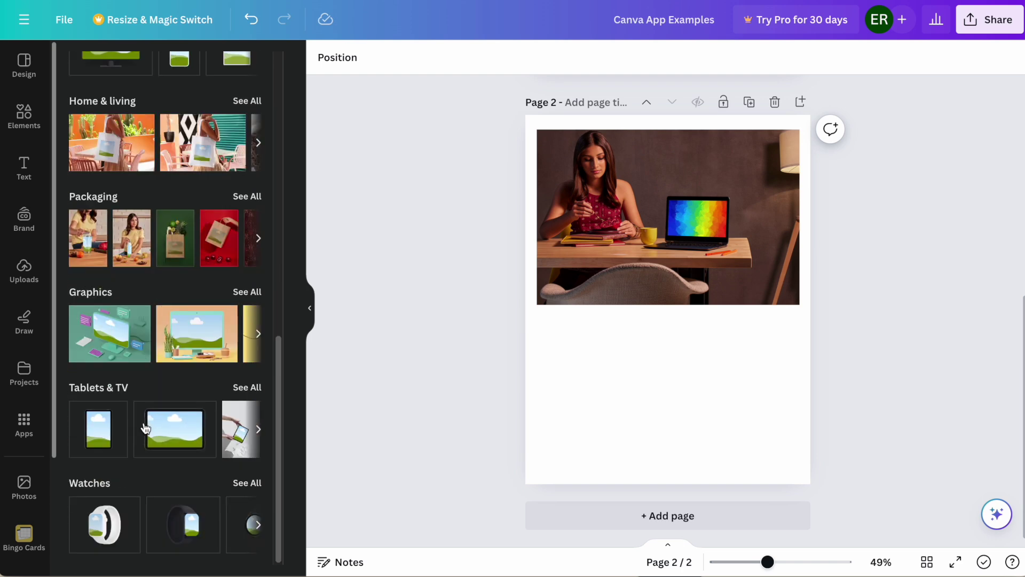
pyautogui.click(196, 338)
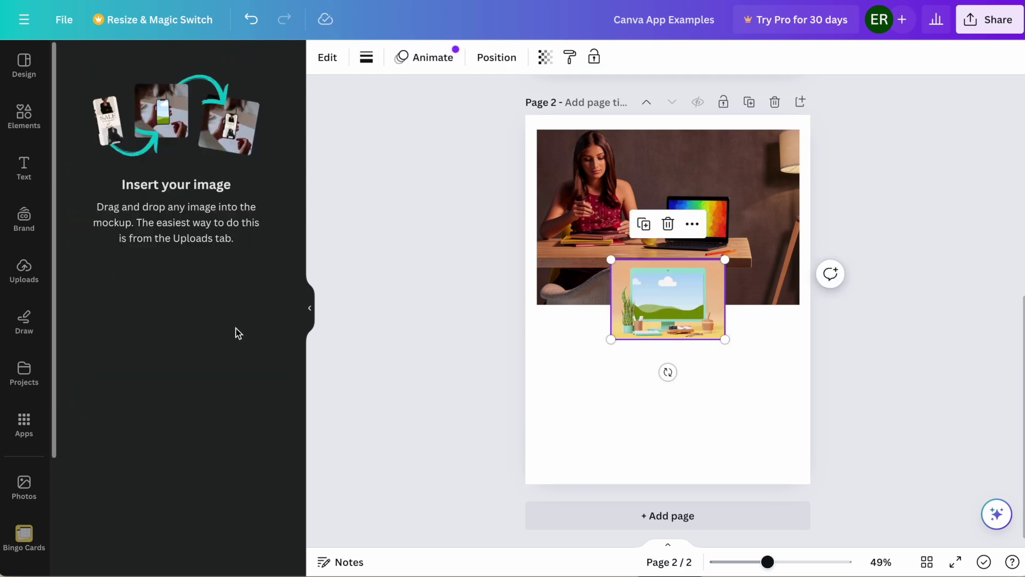
pyautogui.moveTo(725, 340); pyautogui.dragTo(803, 472)
pyautogui.moveTo(748, 417); pyautogui.dragTo(689, 471)
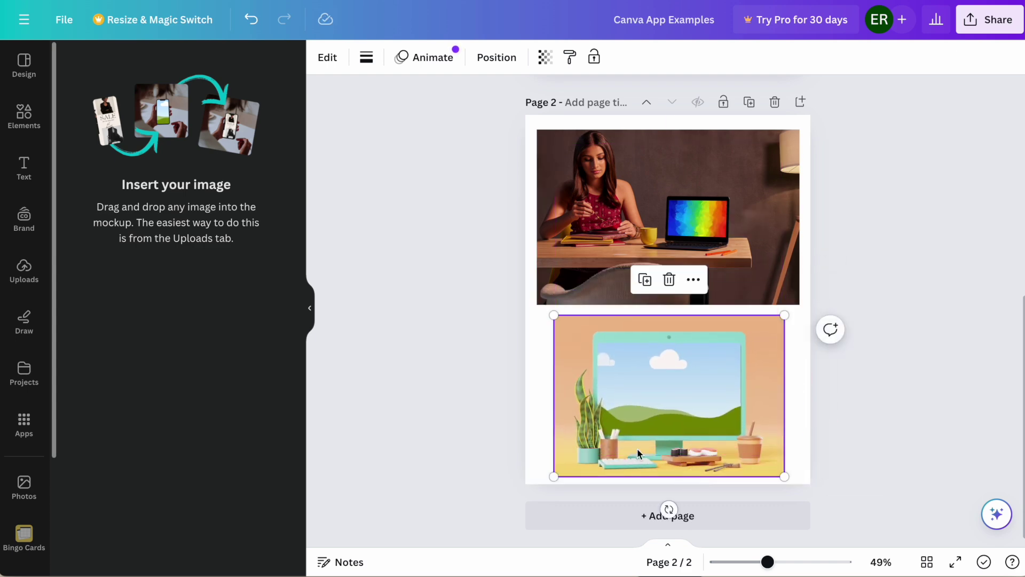
pyautogui.click(471, 345)
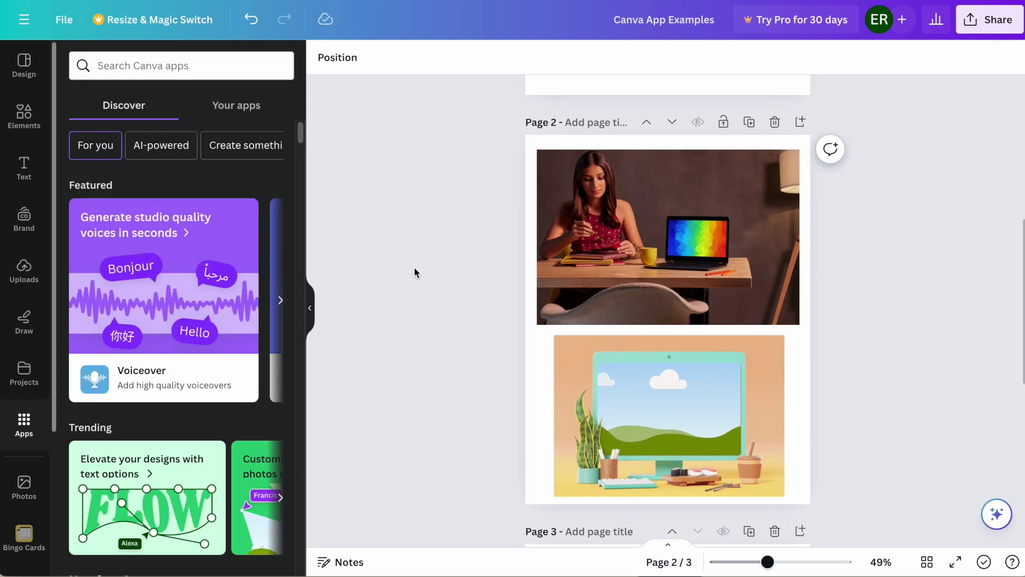
# - Search the apps for "qr code" and open the QR Code app with the empty page 3 in view
pyautogui.scroll(-8, 414, 272)
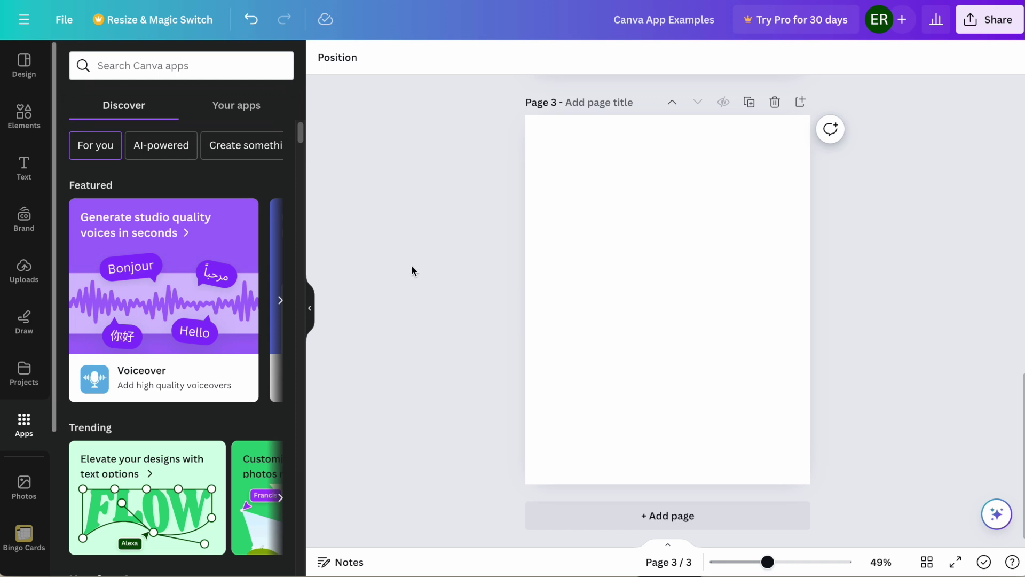
pyautogui.click(184, 65)
pyautogui.write('qr cod')
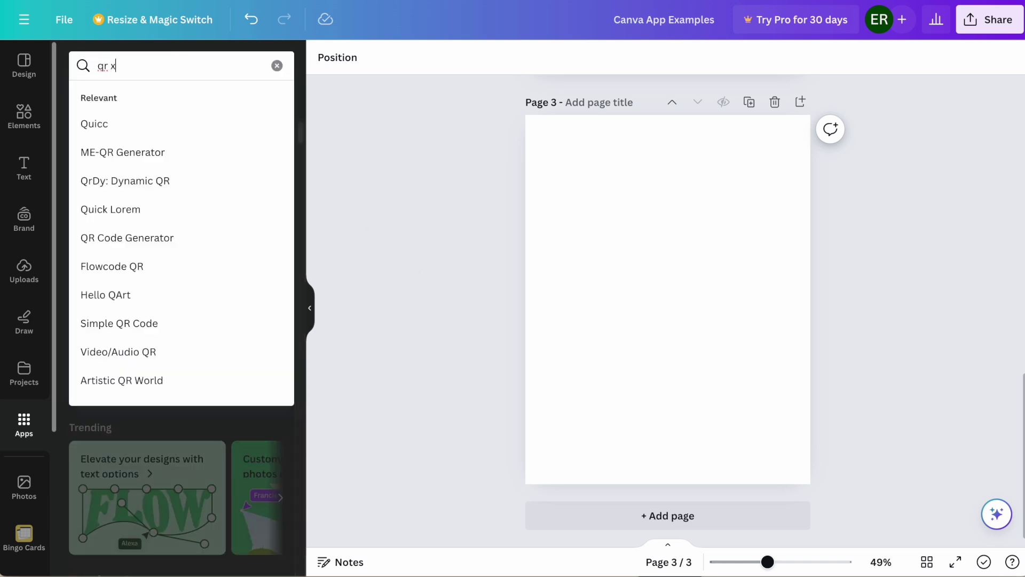
pyautogui.write('e')
pyautogui.press('Return')
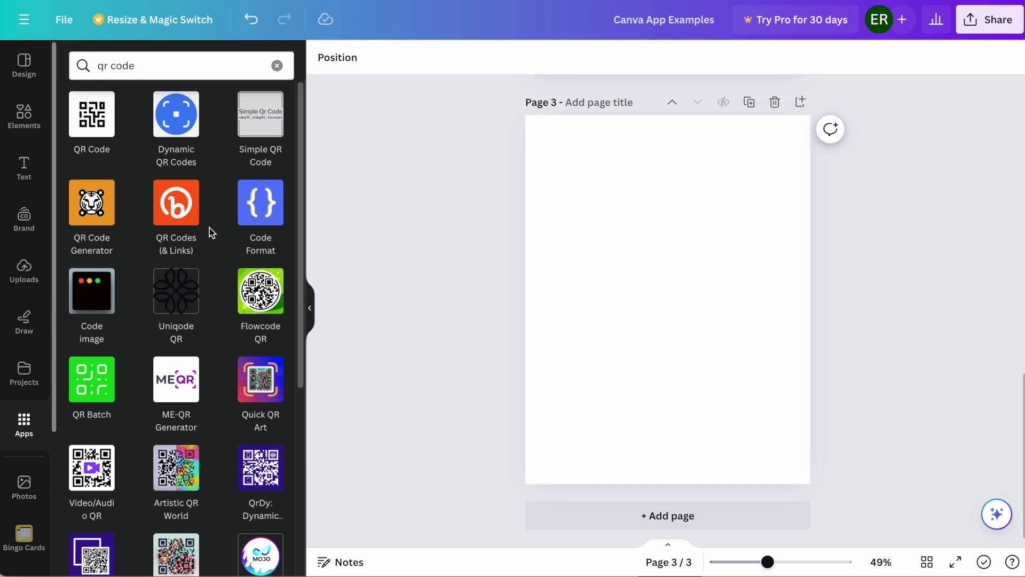
pyautogui.moveTo(191, 200)
pyautogui.click(83, 116)
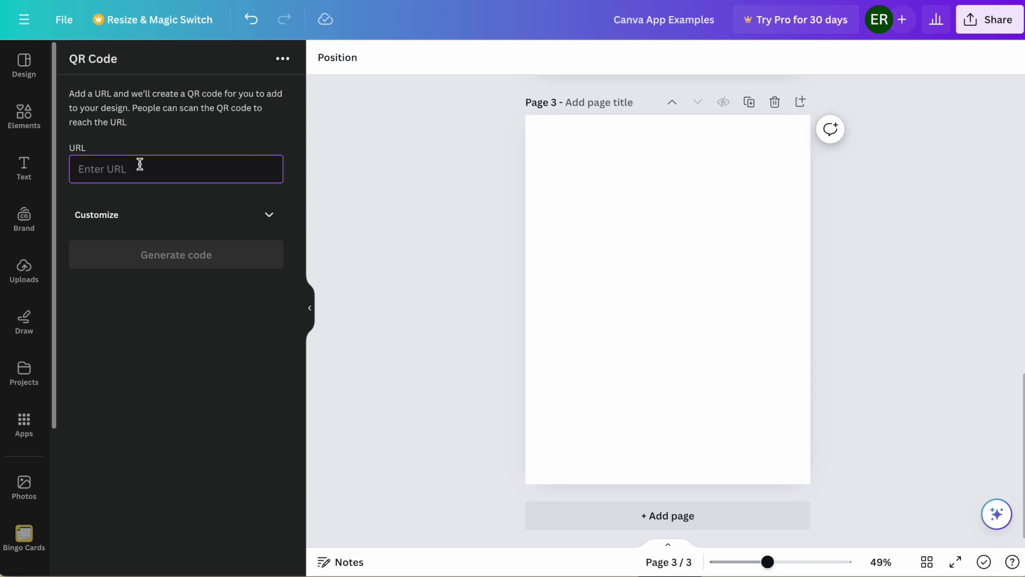
pyautogui.write('https://www.evered')
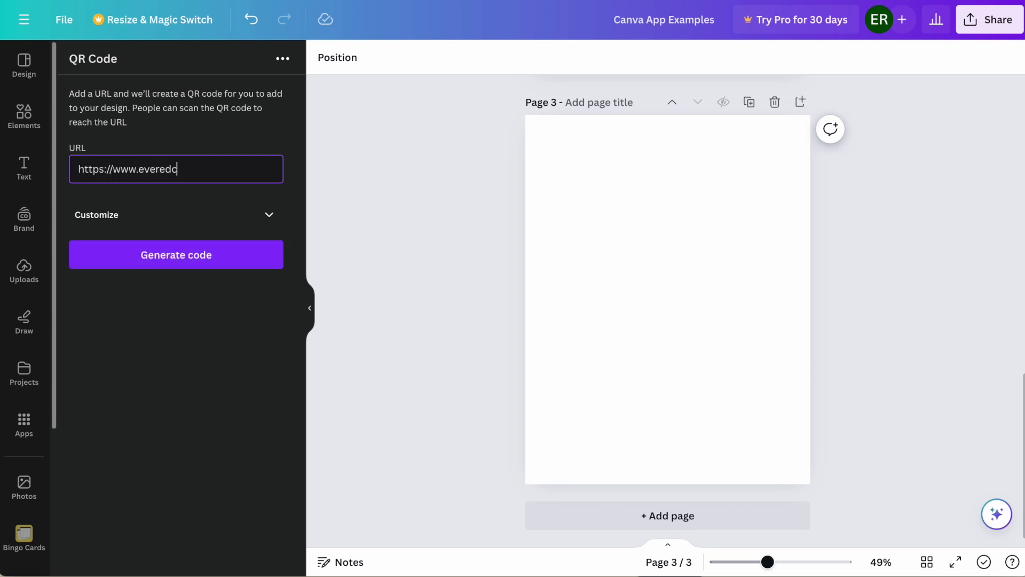
pyautogui.write('ucating.com')
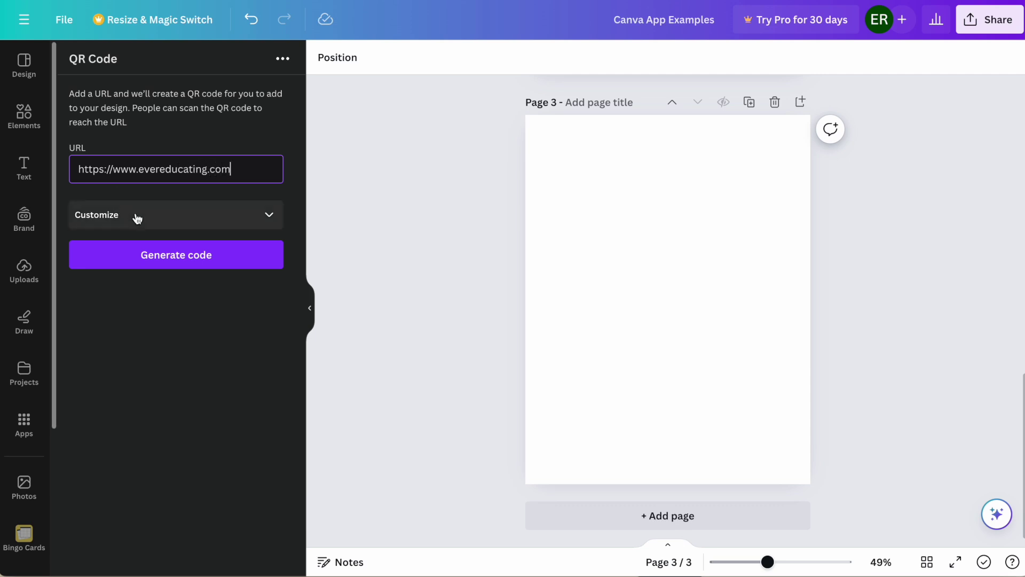
pyautogui.click(150, 223)
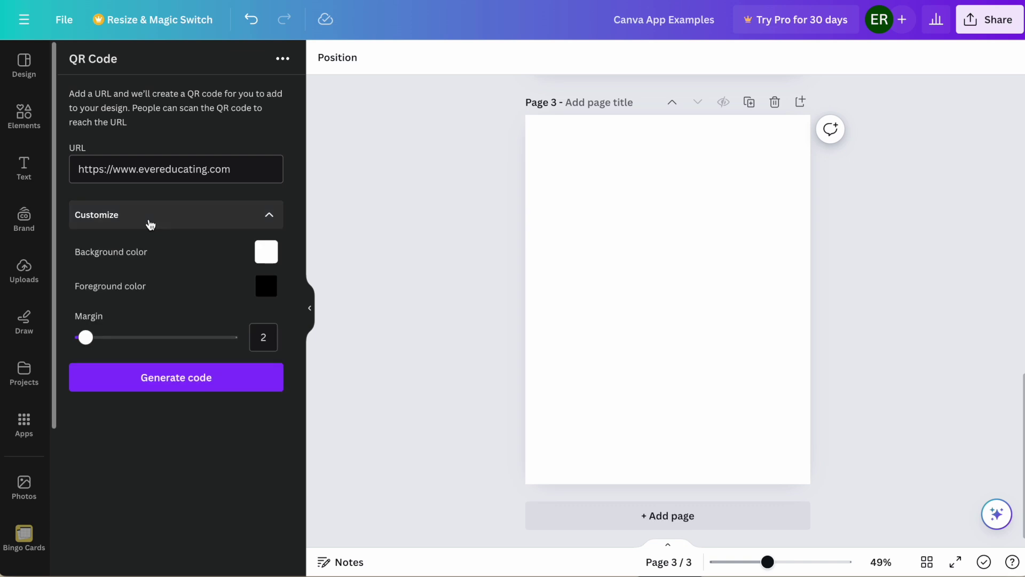
pyautogui.click(267, 291)
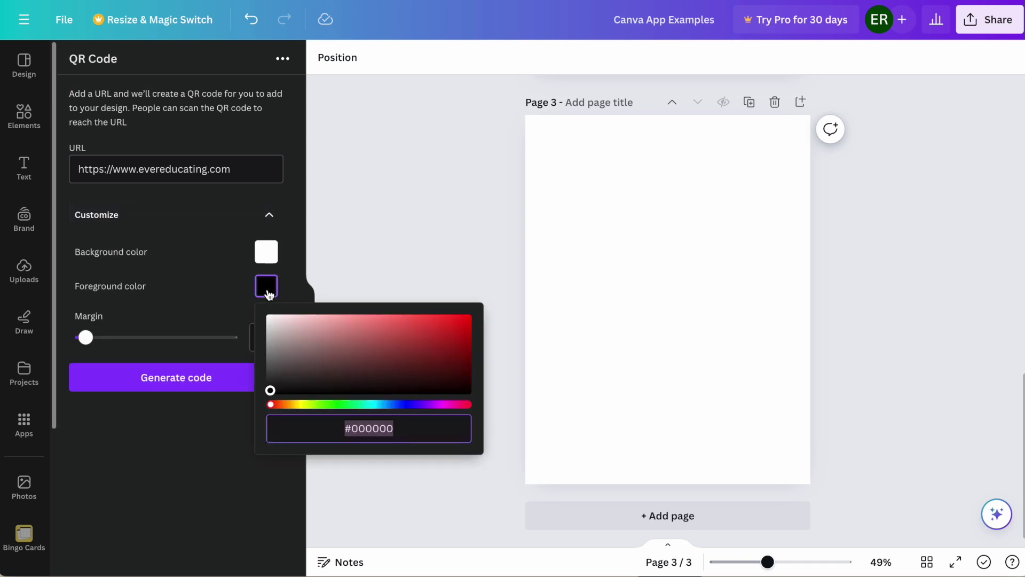
pyautogui.click(423, 404)
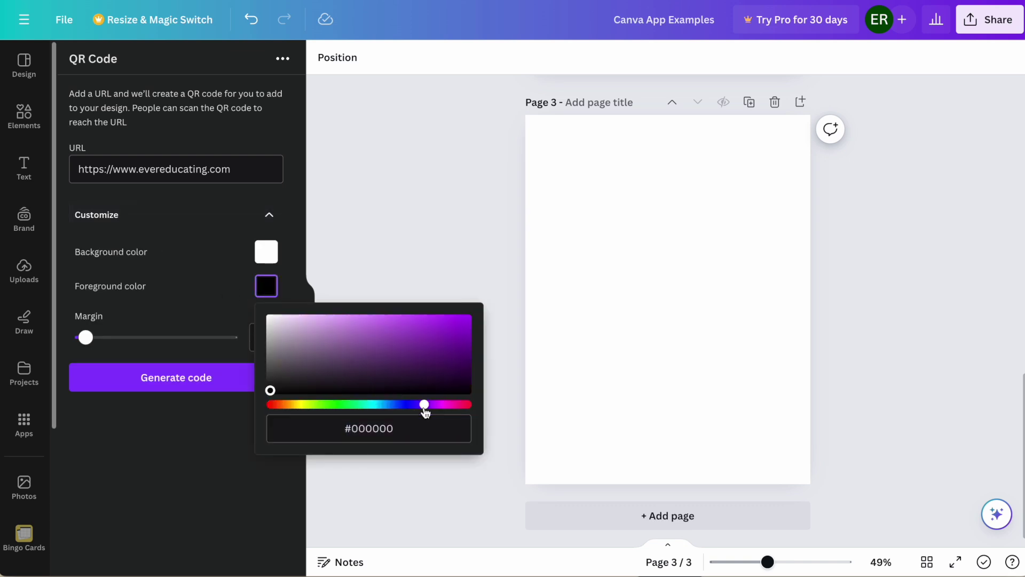
pyautogui.moveTo(261, 390); pyautogui.dragTo(461, 340)
pyautogui.click(178, 291)
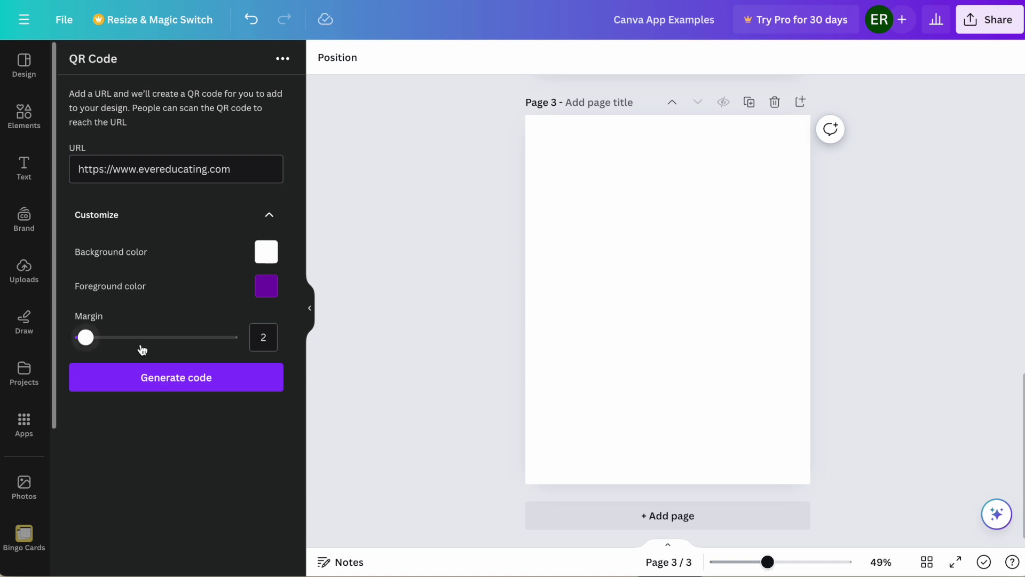
pyautogui.click(165, 385)
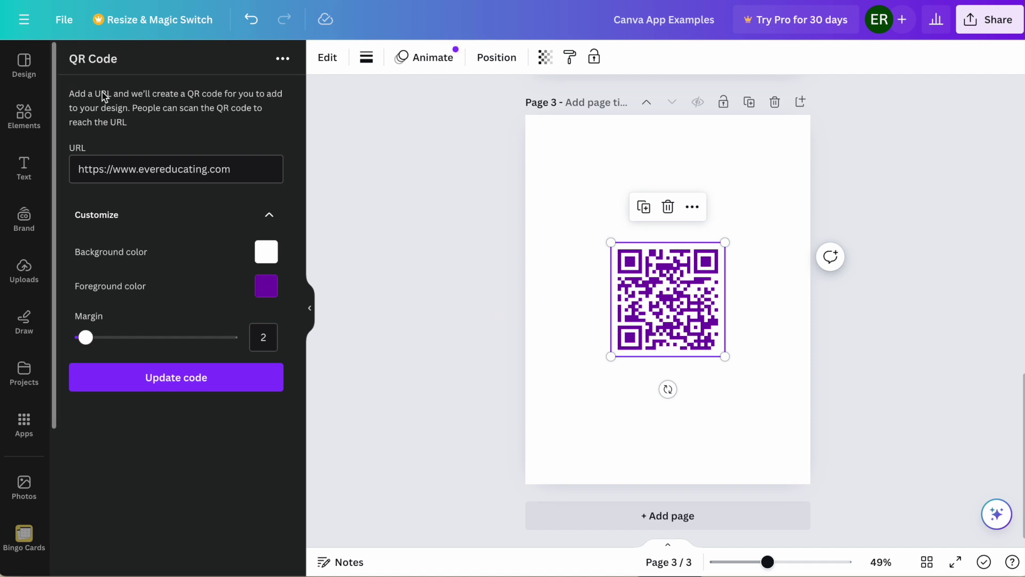
# - Return to the app search for "qr code" and look through the other QR code apps
pyautogui.click(31, 434)
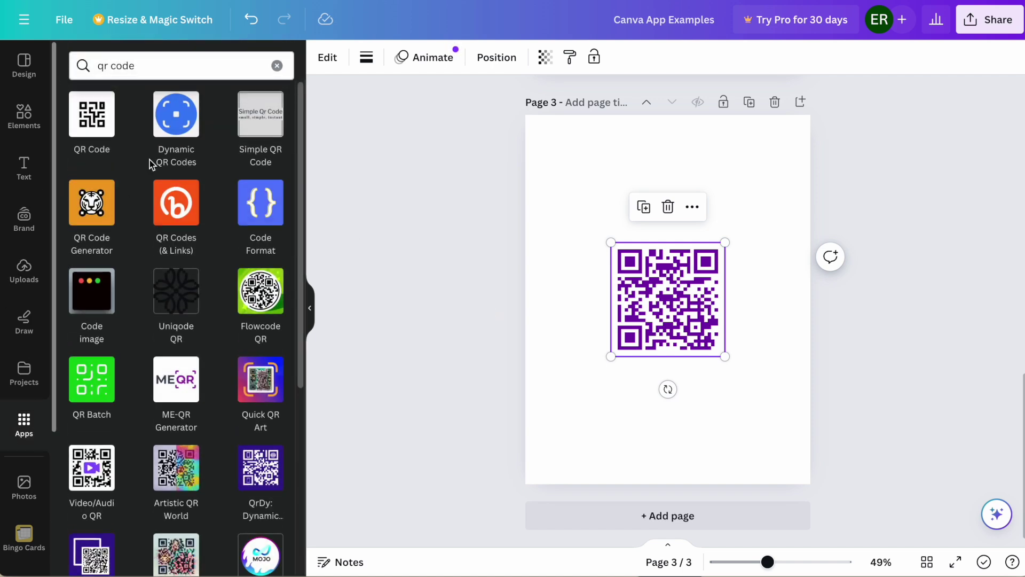
pyautogui.scroll(-2, 216, 385)
pyautogui.scroll(-3, 216, 386)
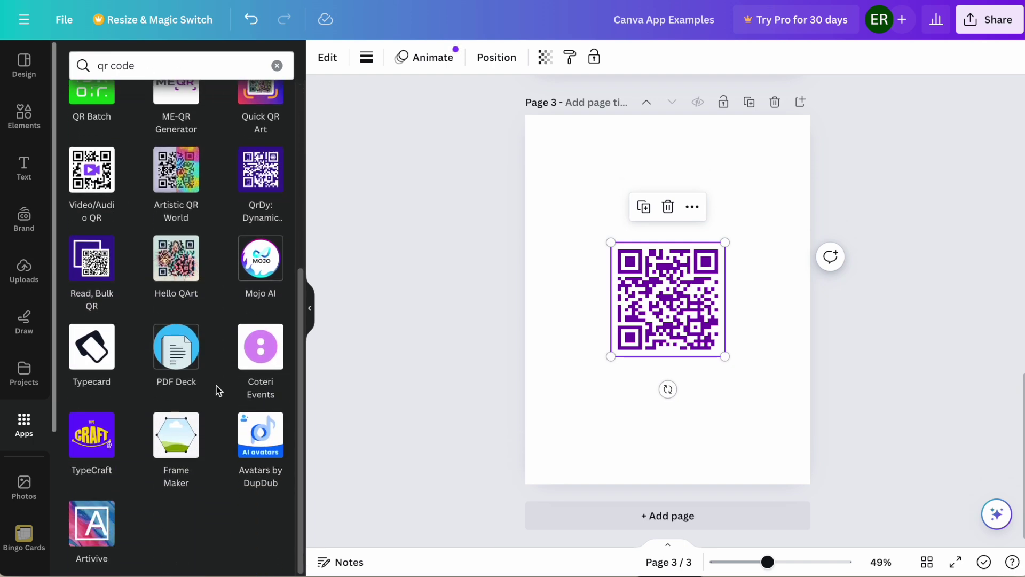
pyautogui.scroll(5, 216, 385)
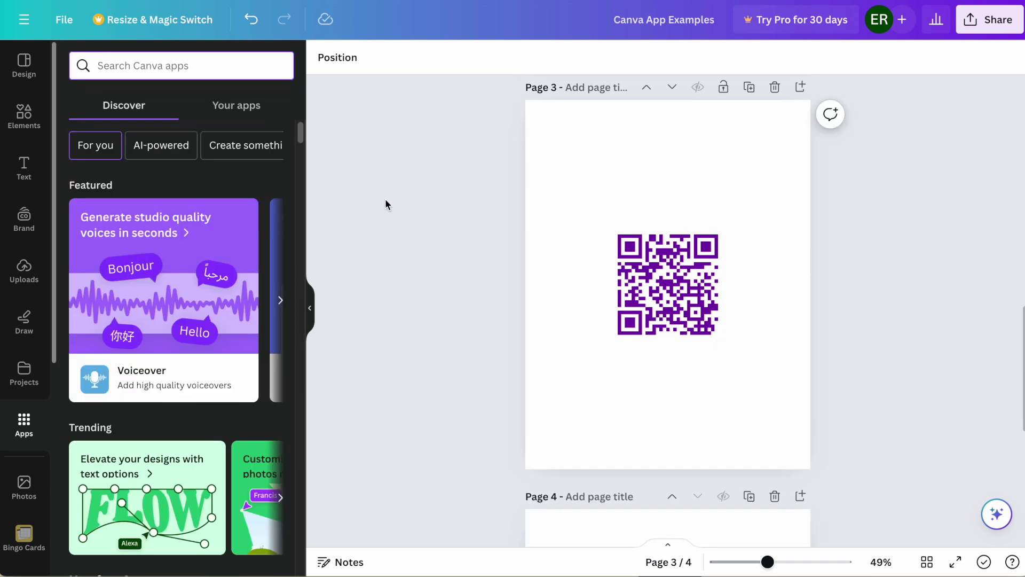
# - Find the Background Eraser app and open it with the empty page 4 in view
pyautogui.scroll(-7, 385, 200)
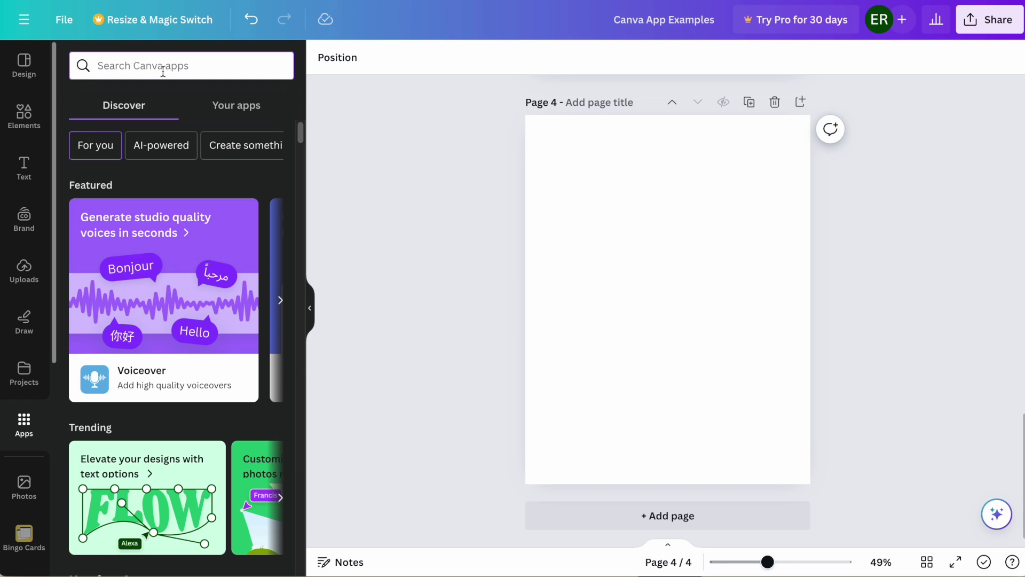
pyautogui.write('ba')
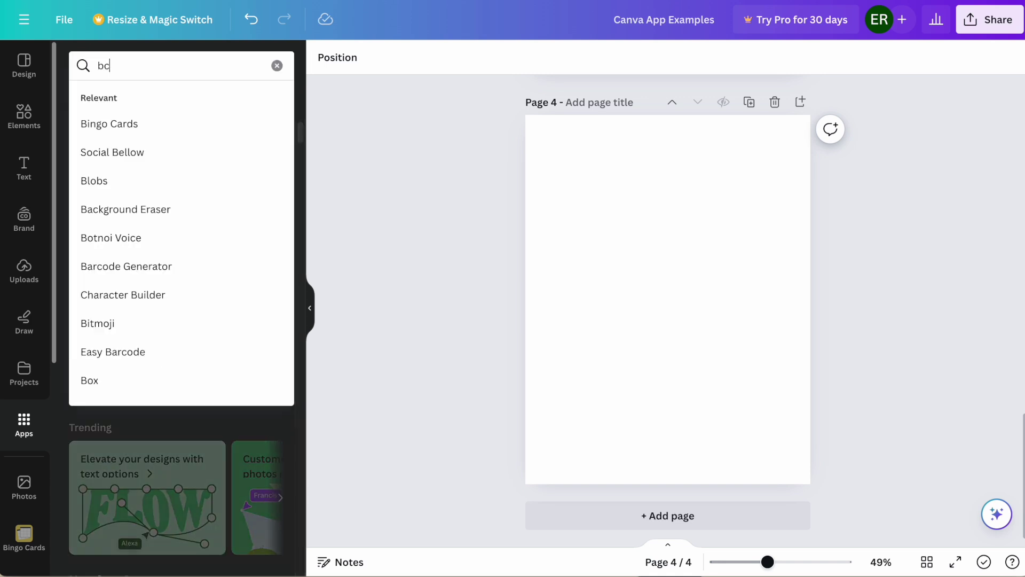
pyautogui.write('ckg')
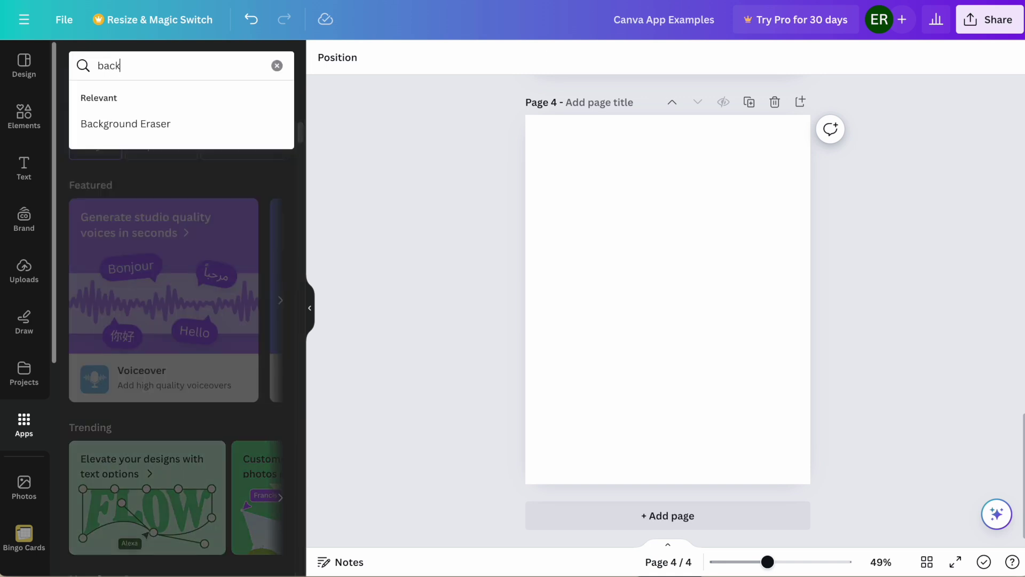
pyautogui.click(116, 122)
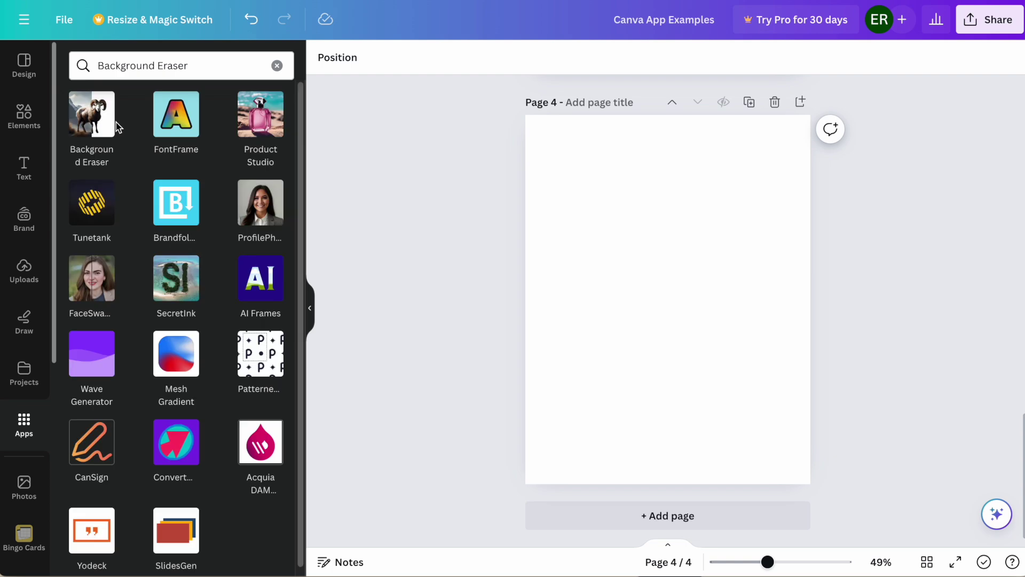
pyautogui.click(91, 127)
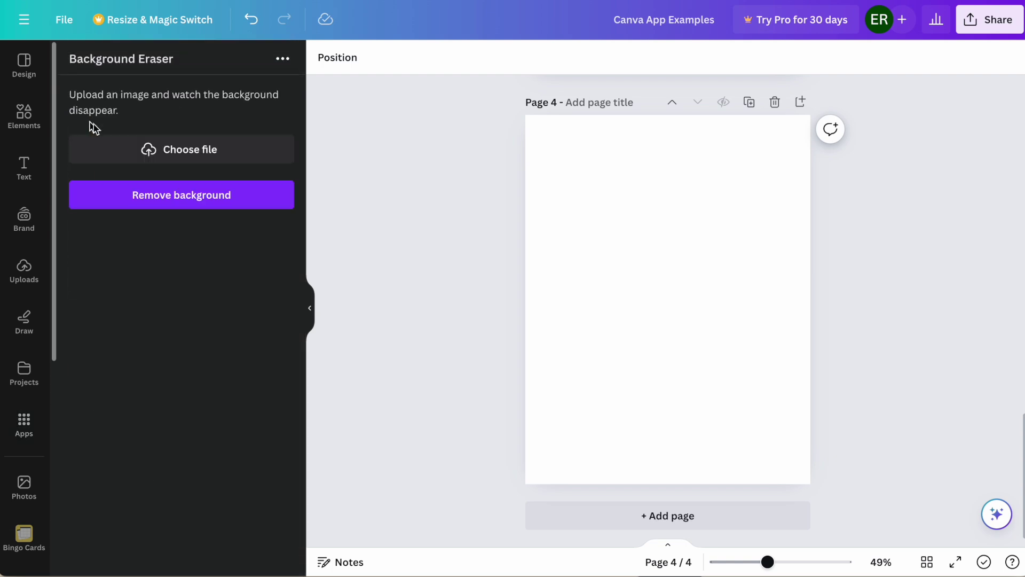
# - Remove the background from Canva App Examples (1).png and enlarge the cutout woman to fill most of page 4
pyautogui.click(175, 152)
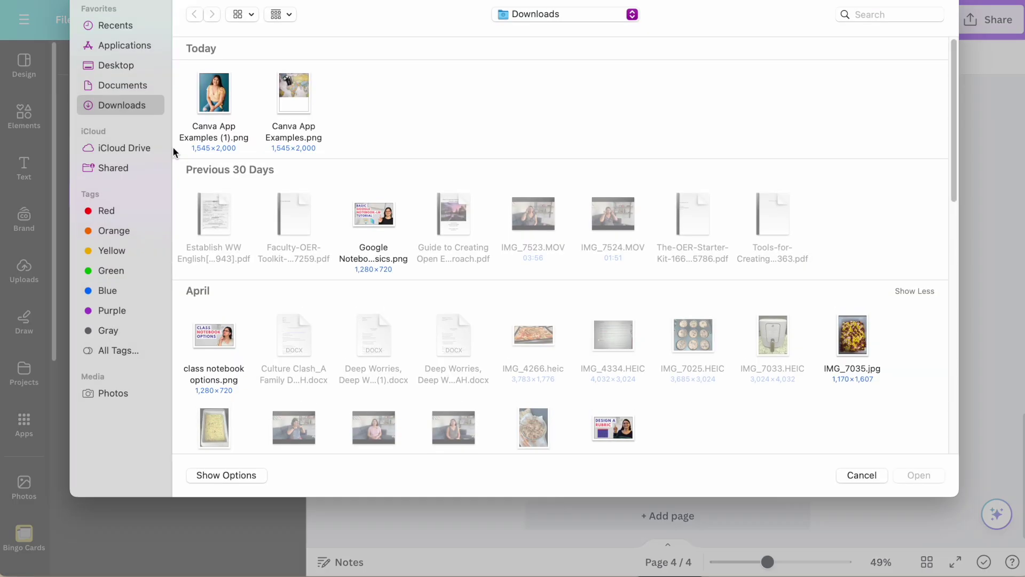
pyautogui.click(220, 95)
pyautogui.click(918, 475)
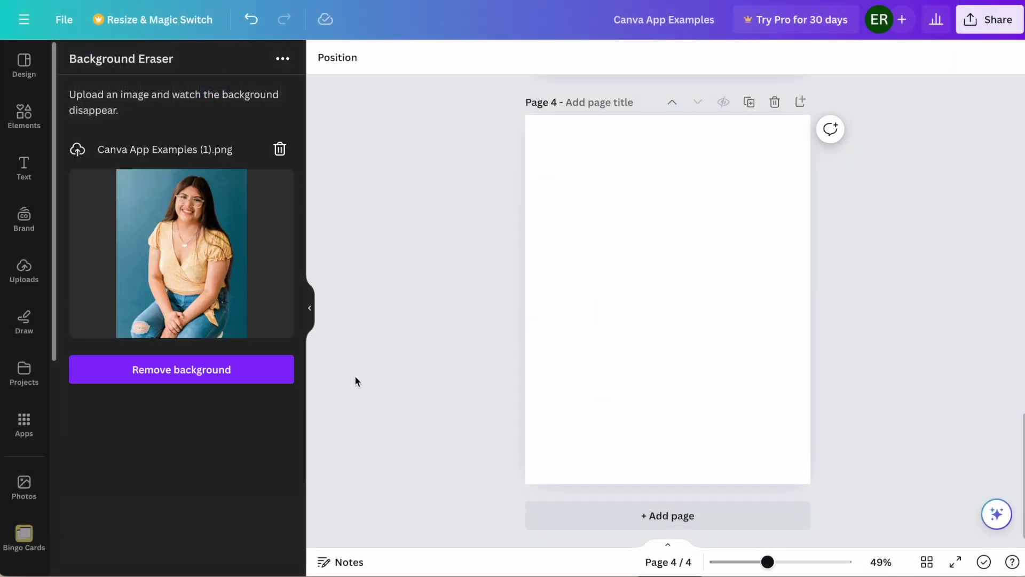
pyautogui.click(171, 368)
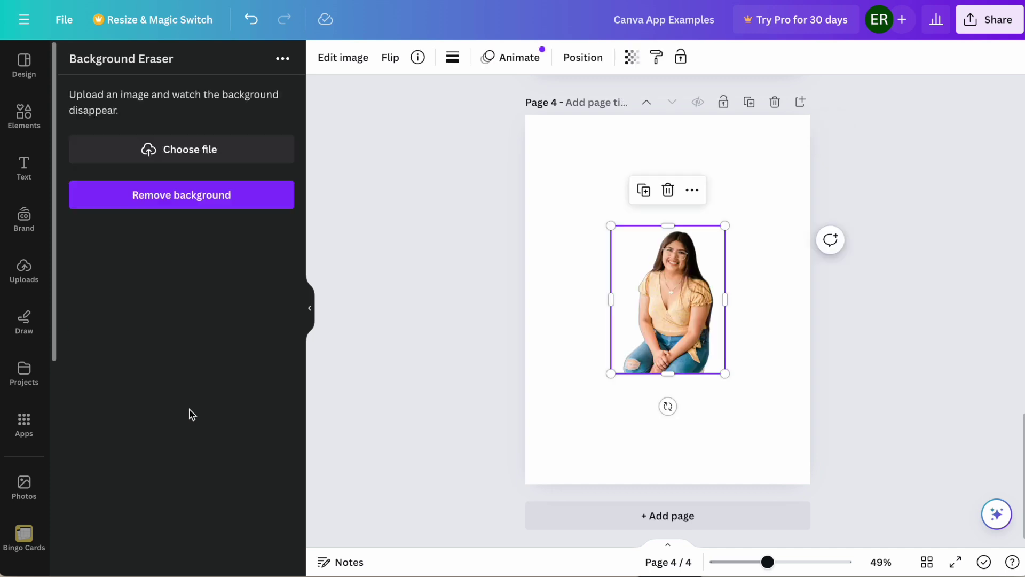
pyautogui.moveTo(612, 375)
pyautogui.mouseDown()
pyautogui.moveTo(528, 479)
pyautogui.moveTo(628, 365)
pyautogui.mouseUp()
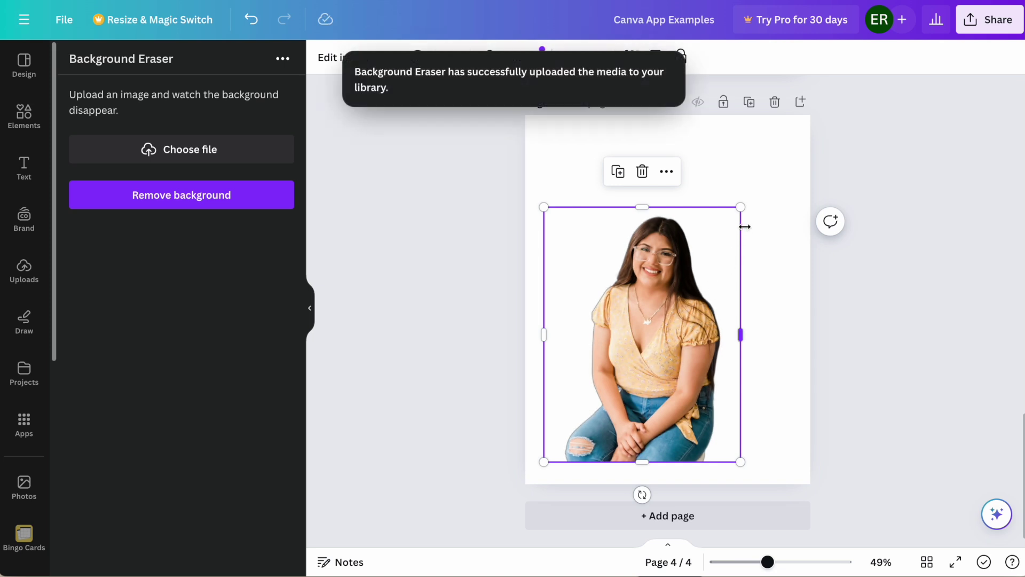
pyautogui.moveTo(739, 207); pyautogui.dragTo(768, 170)
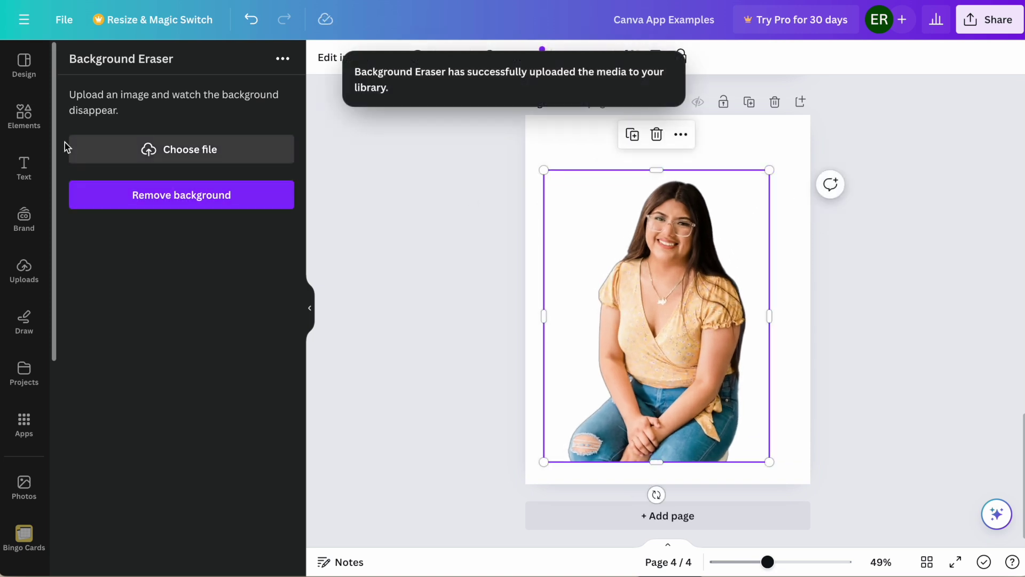
# - Add the green and orange gradient photo to page 4 and send it to the back behind the woman
pyautogui.click(24, 486)
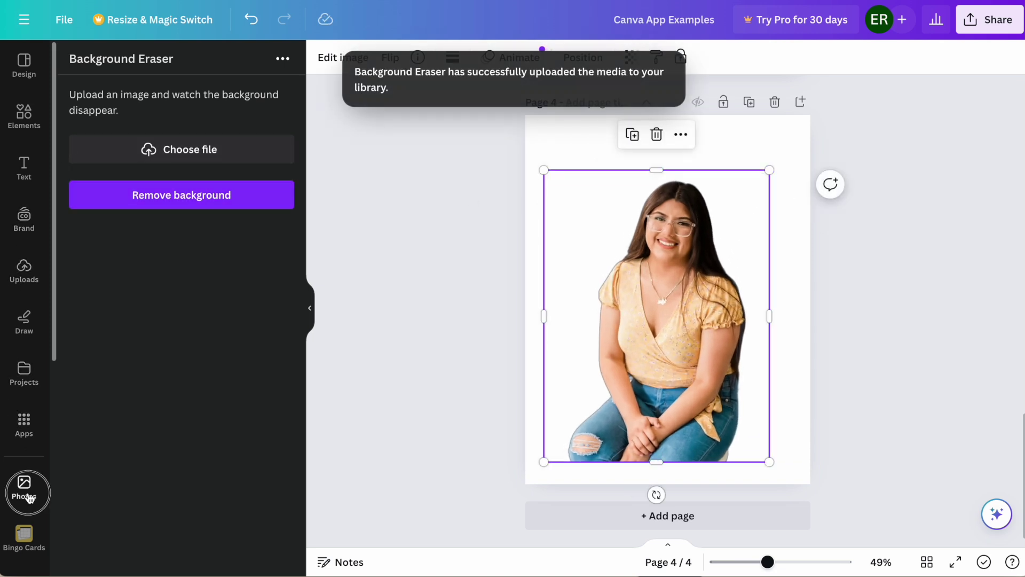
pyautogui.click(234, 296)
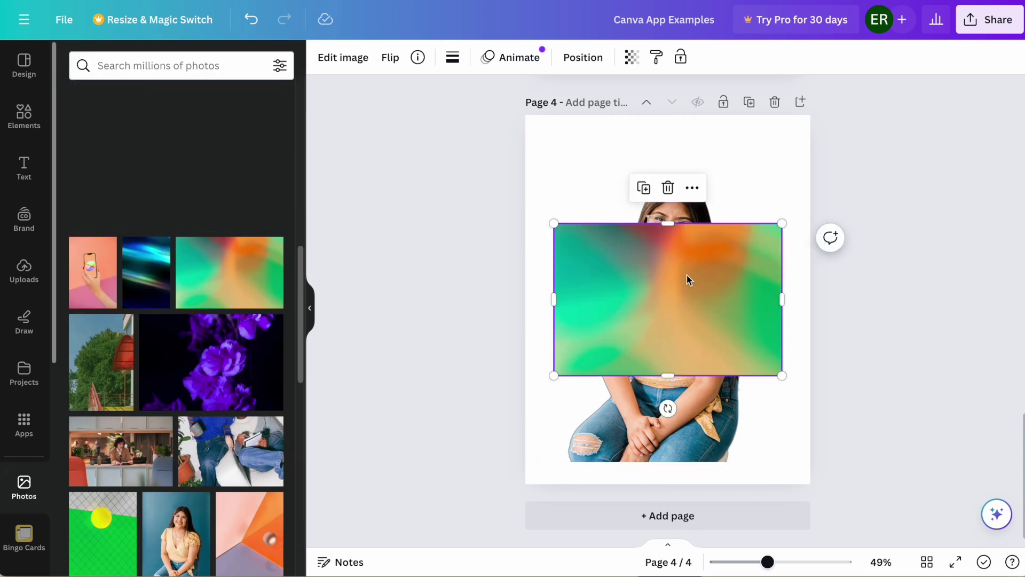
pyautogui.click(582, 57)
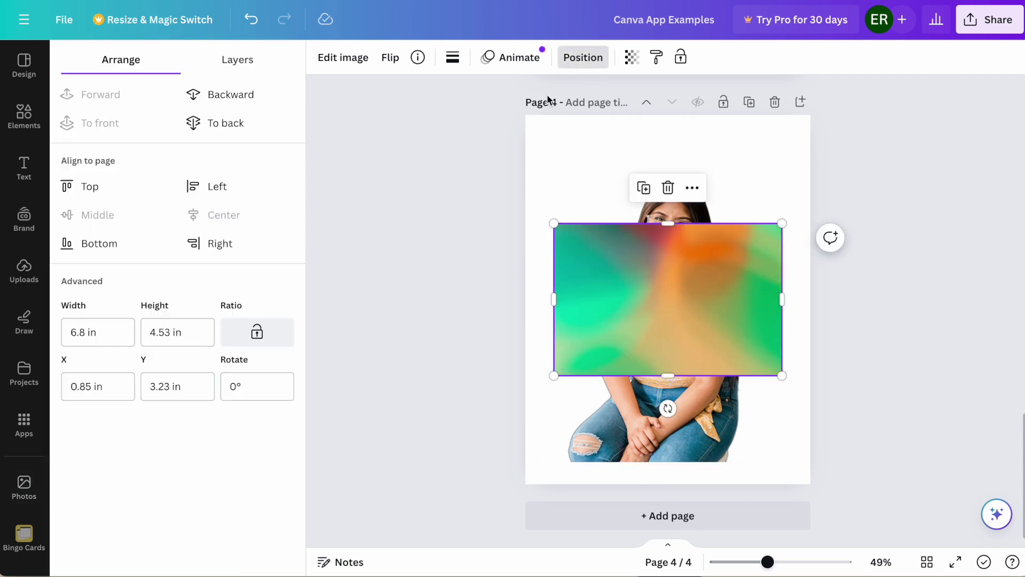
pyautogui.click(207, 123)
pyautogui.press('Escape')
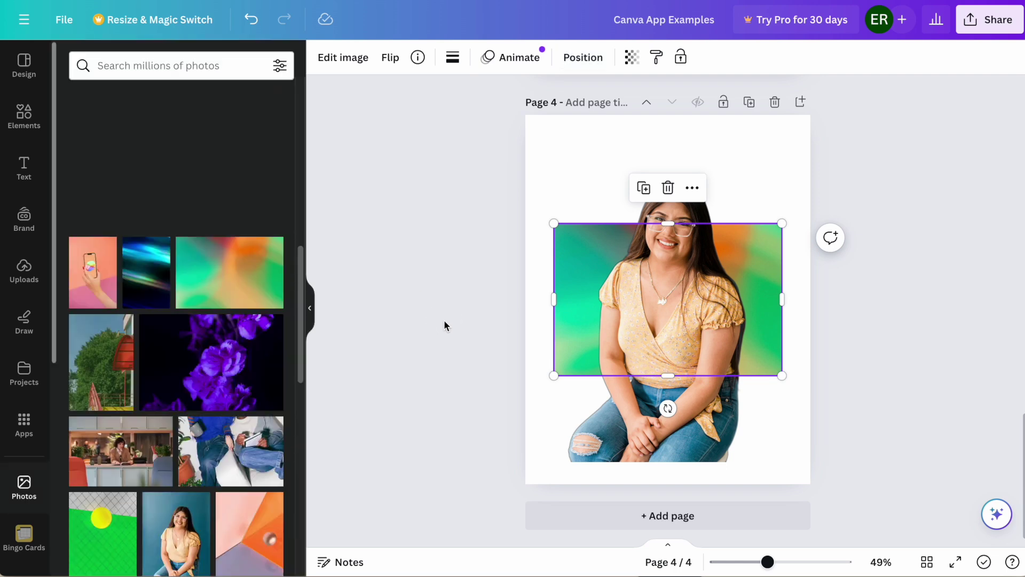
# - Enlarge and reposition the gradient photo to cover the whole of page 4
pyautogui.moveTo(554, 375); pyautogui.dragTo(482, 474)
pyautogui.click(424, 537)
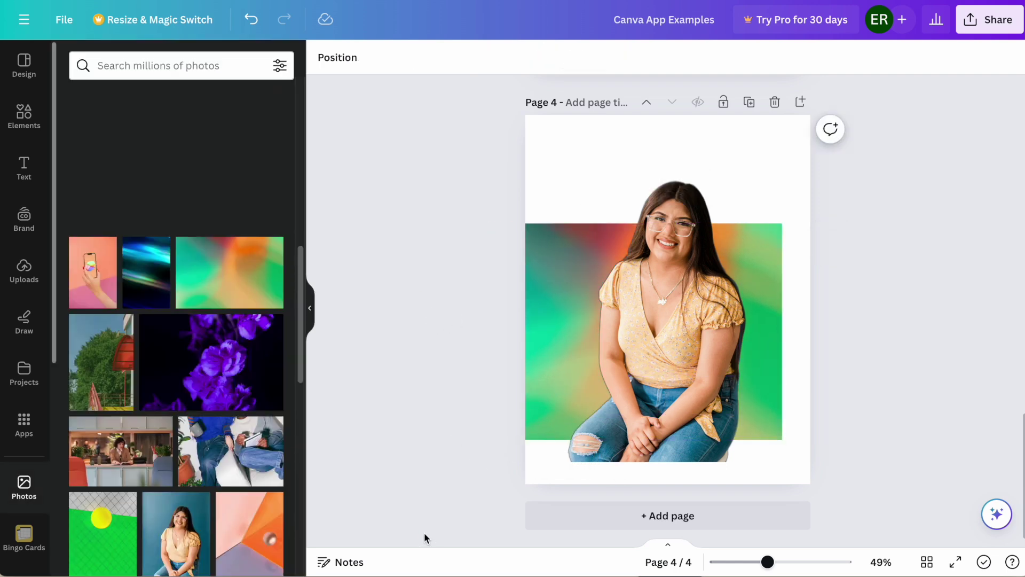
pyautogui.click(774, 334)
pyautogui.moveTo(781, 223); pyautogui.dragTo(993, 19)
pyautogui.moveTo(853, 325); pyautogui.dragTo(847, 375)
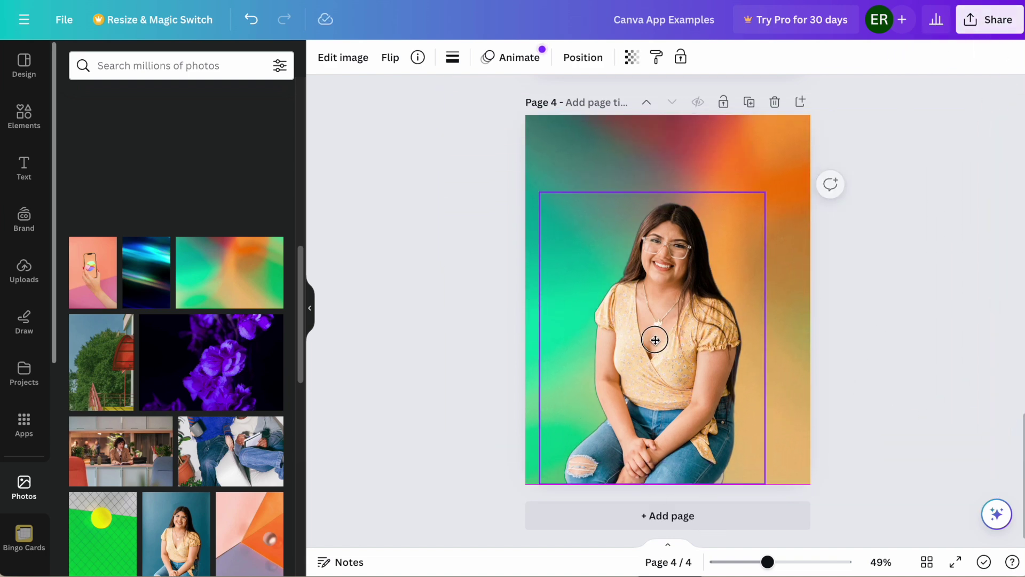
# - Move the cutout woman down to page 4's bottom edge and enlarge her further
pyautogui.click(655, 338)
pyautogui.moveTo(761, 192); pyautogui.dragTo(797, 143)
pyautogui.click(473, 232)
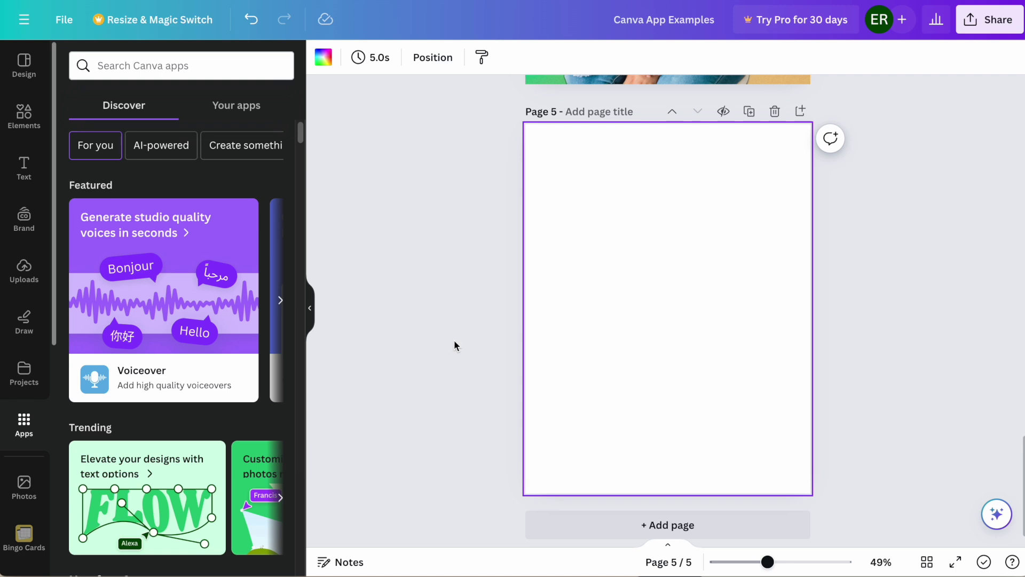
# - Search the apps for "equations" and open the Equations app with the empty page 5 selected
pyautogui.click(185, 65)
pyautogui.write('equations')
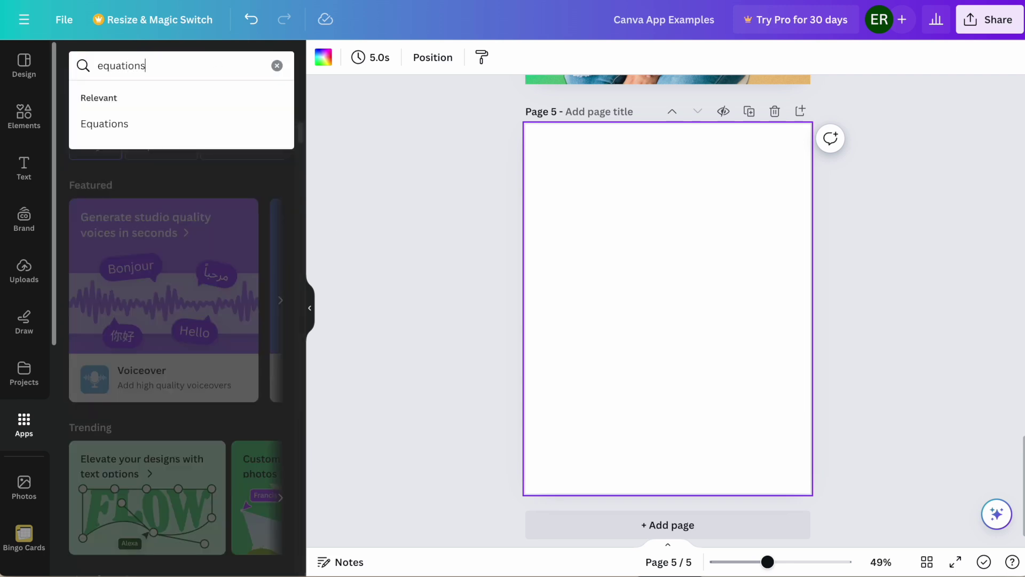
pyautogui.press('Return')
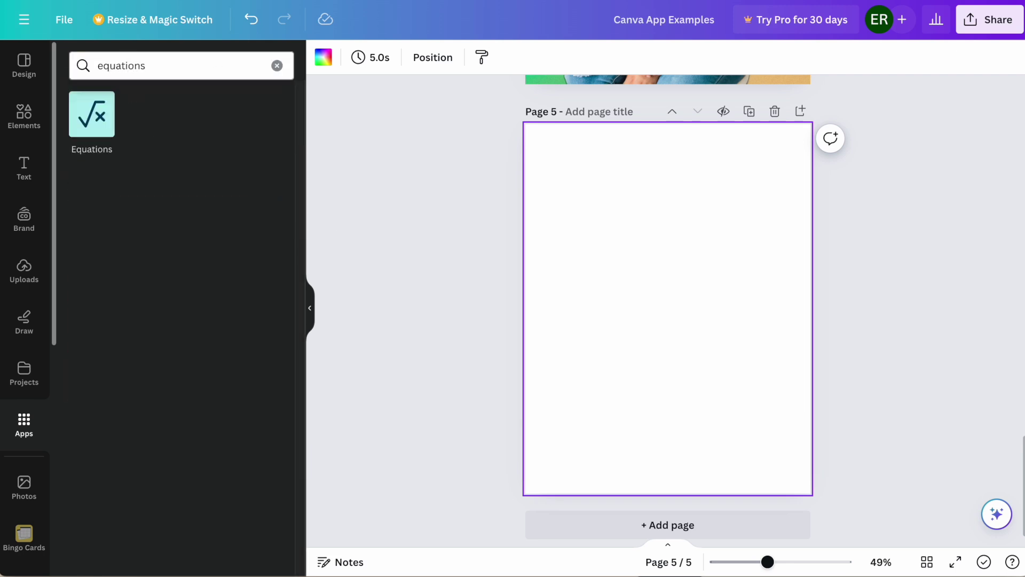
pyautogui.click(89, 119)
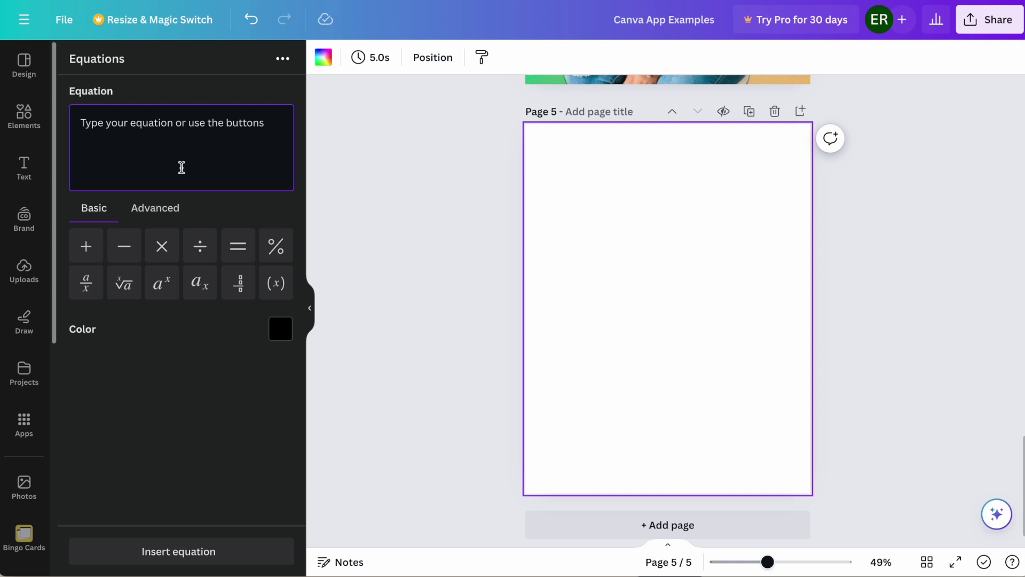
# - Enter the equation 4 + 3 × 2 = in the Equations app
pyautogui.click(150, 139)
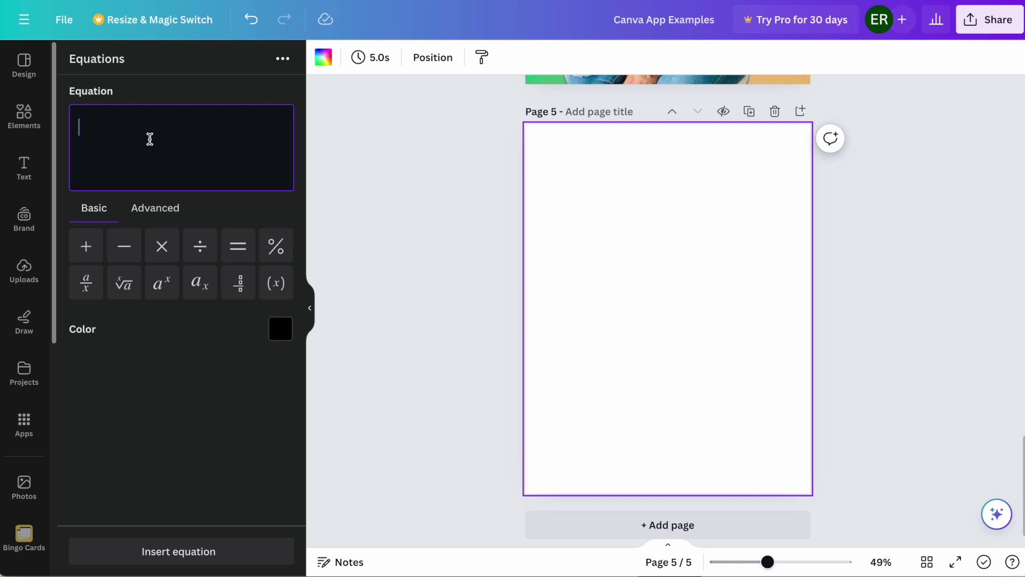
pyautogui.write('4')
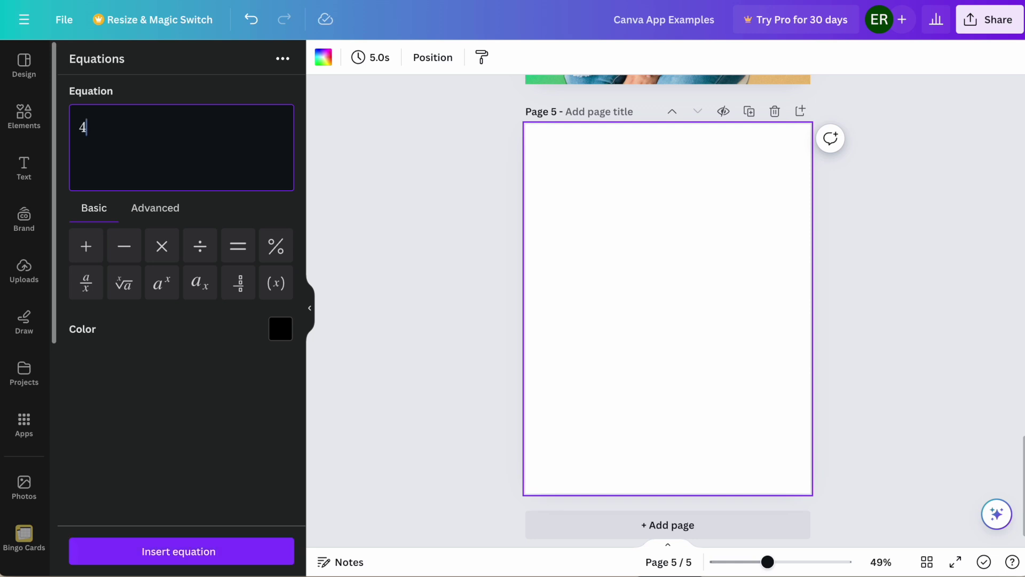
pyautogui.click(87, 250)
pyautogui.write('3')
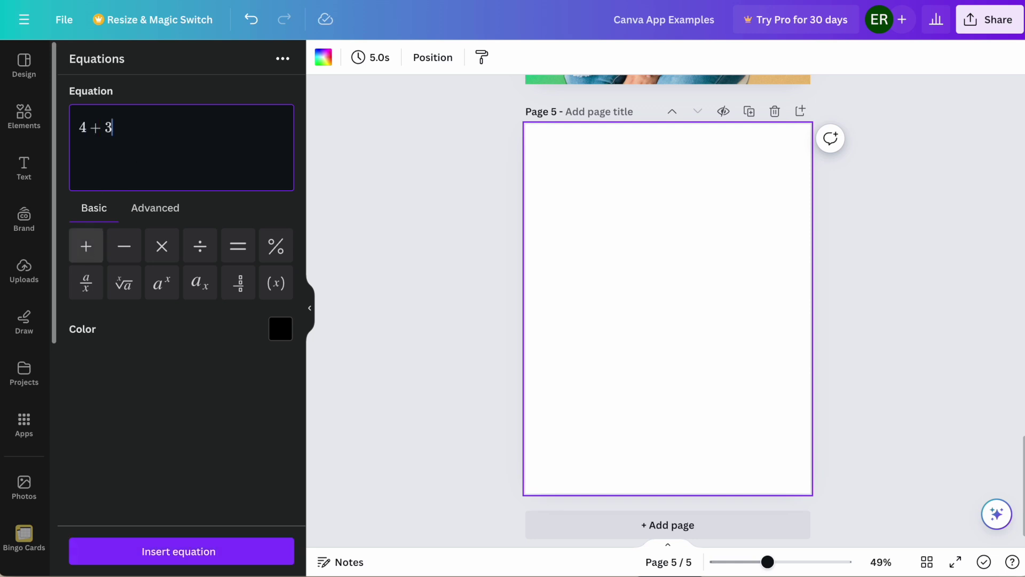
pyautogui.click(153, 249)
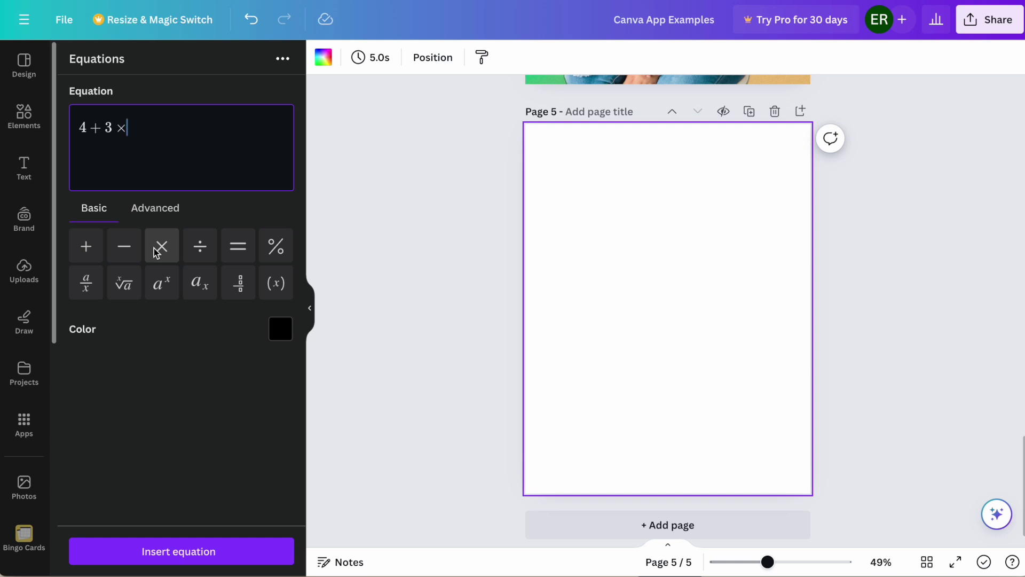
pyautogui.write('2')
pyautogui.click(235, 255)
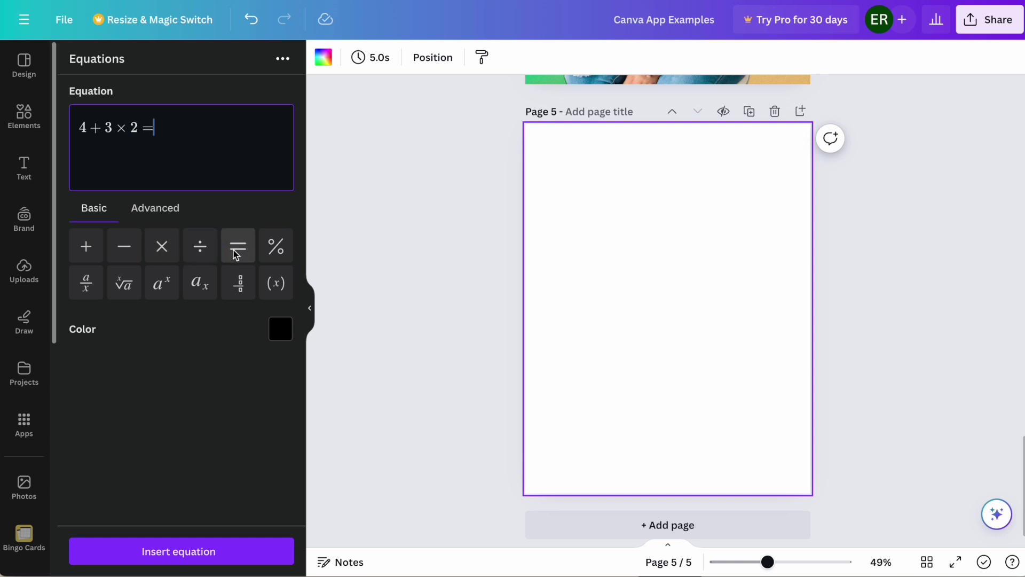
# - Set the equation's color to purple, #4e30bf
pyautogui.click(281, 329)
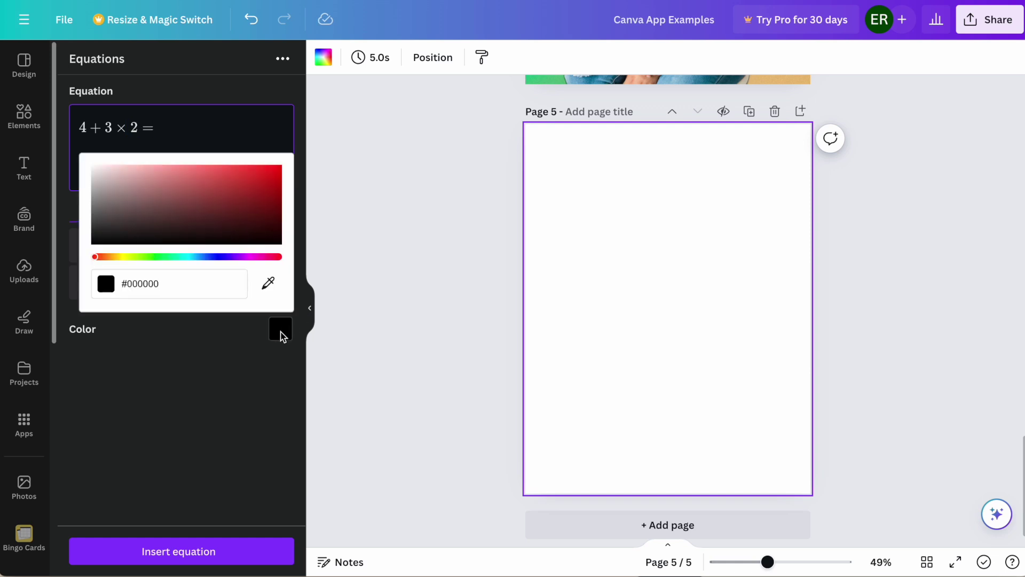
pyautogui.click(239, 190)
pyautogui.click(226, 257)
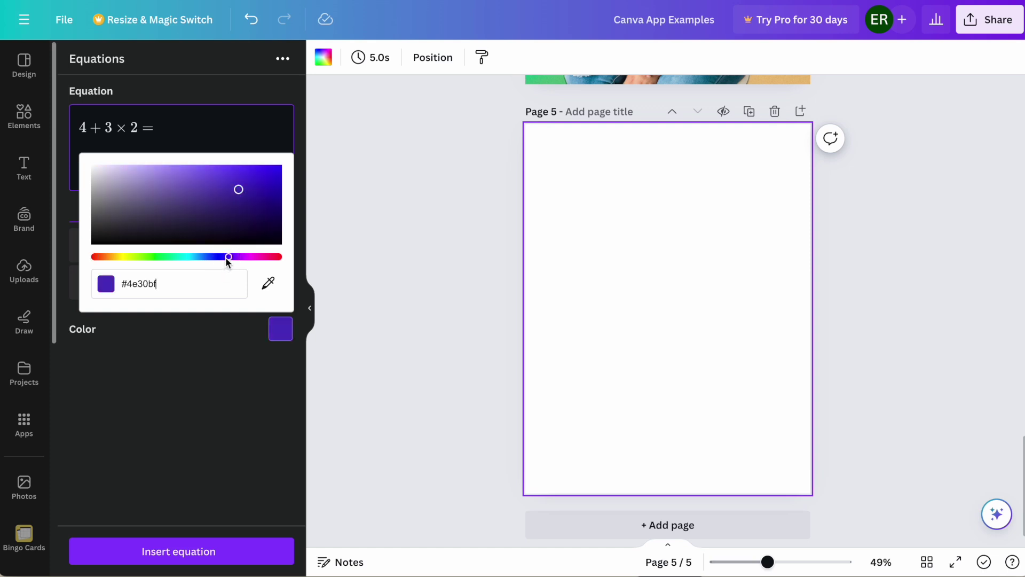
pyautogui.click(157, 475)
# - Insert the purple equation on page 5 and move it to the page's upper-left area
pyautogui.click(155, 555)
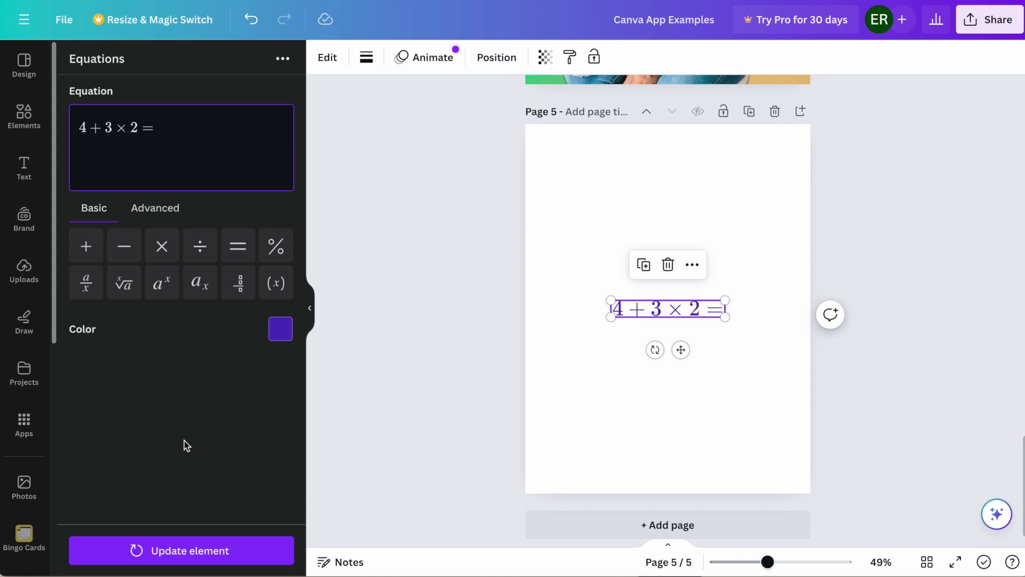
pyautogui.moveTo(656, 303); pyautogui.dragTo(597, 167)
pyautogui.click(574, 259)
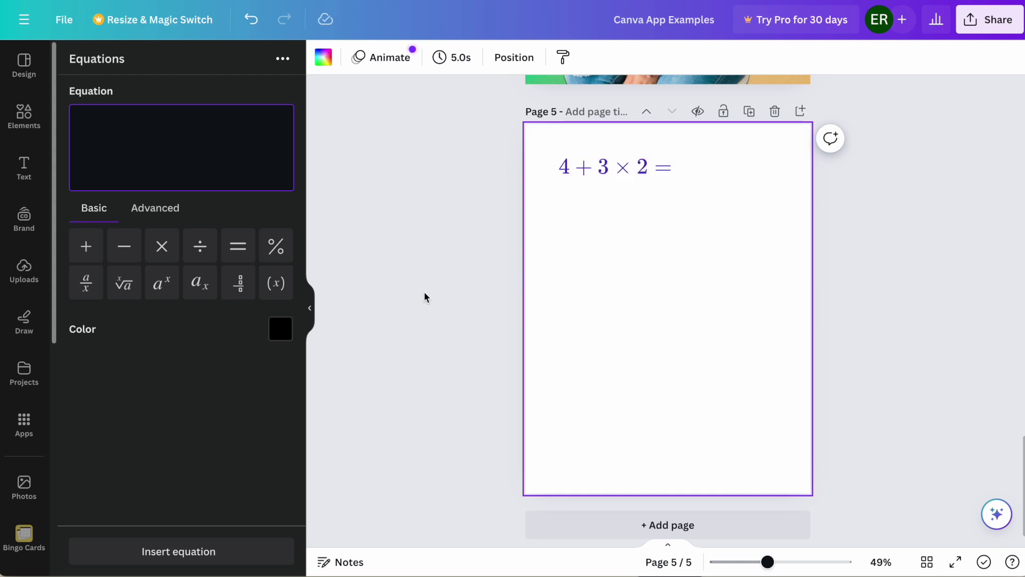
# - Start a new equation with a pair of round brackets from the advanced Brackets symbols
pyautogui.click(175, 213)
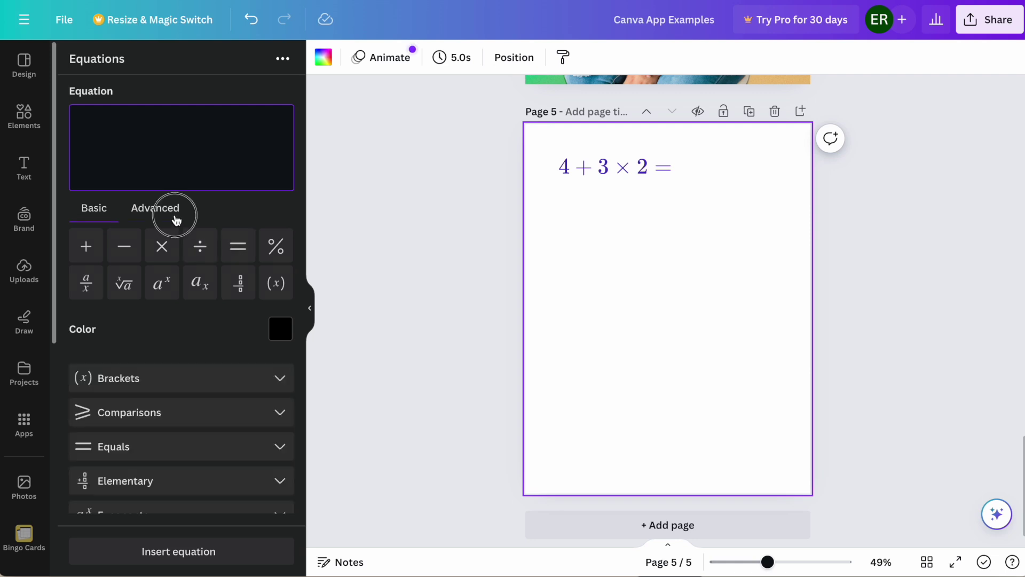
pyautogui.scroll(-5, 159, 355)
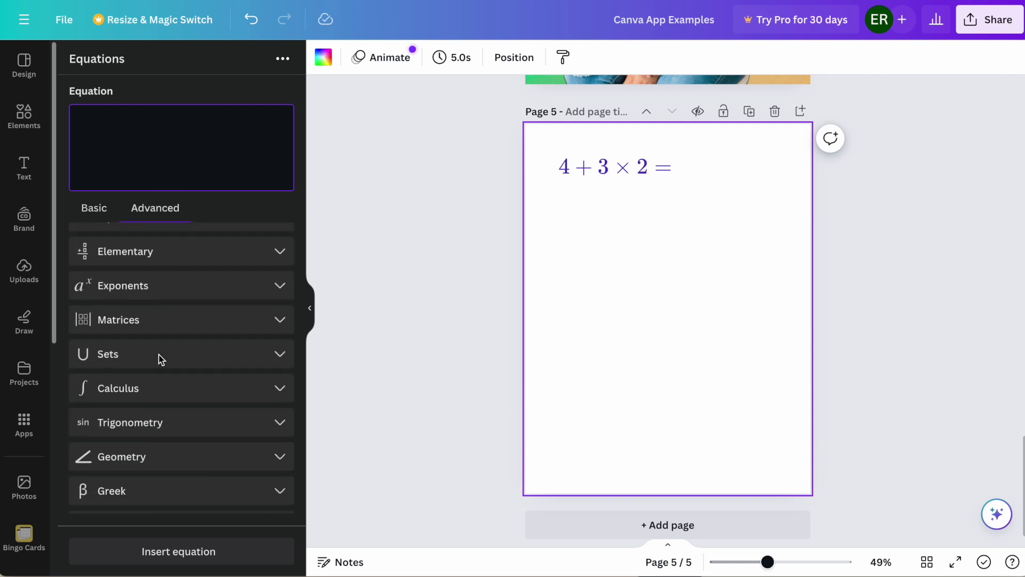
pyautogui.scroll(5, 158, 354)
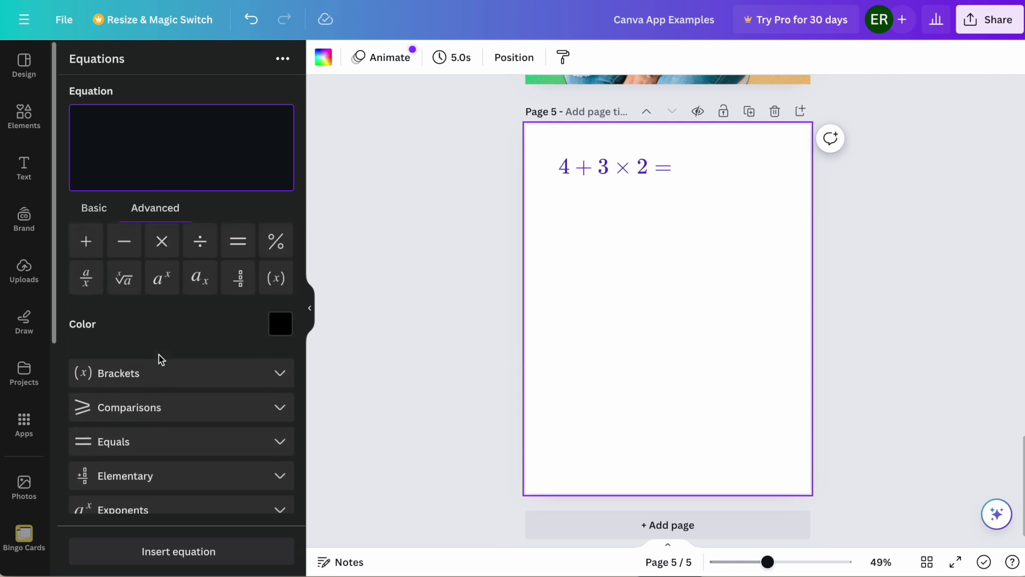
pyautogui.click(137, 380)
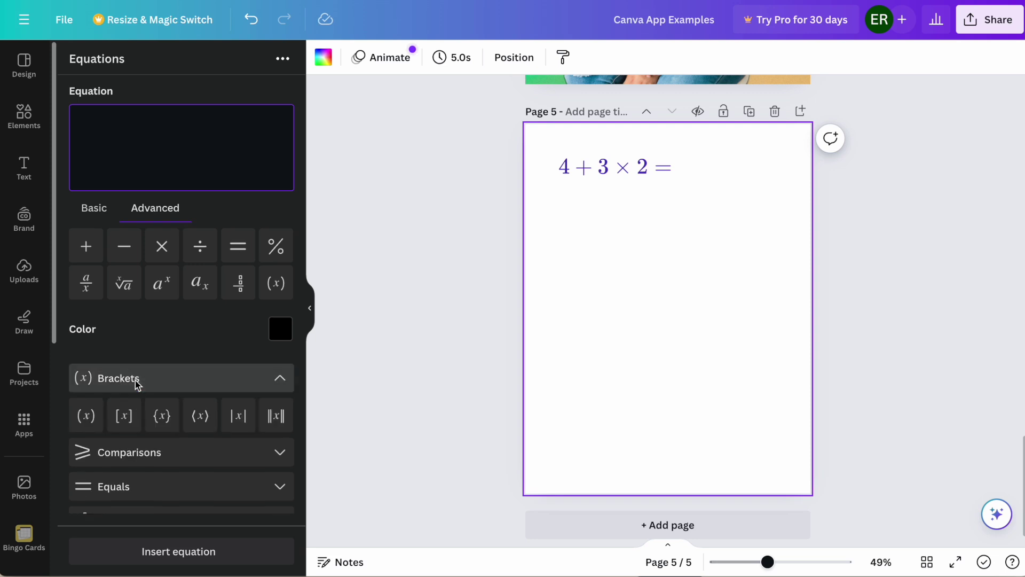
pyautogui.scroll(-1, 136, 380)
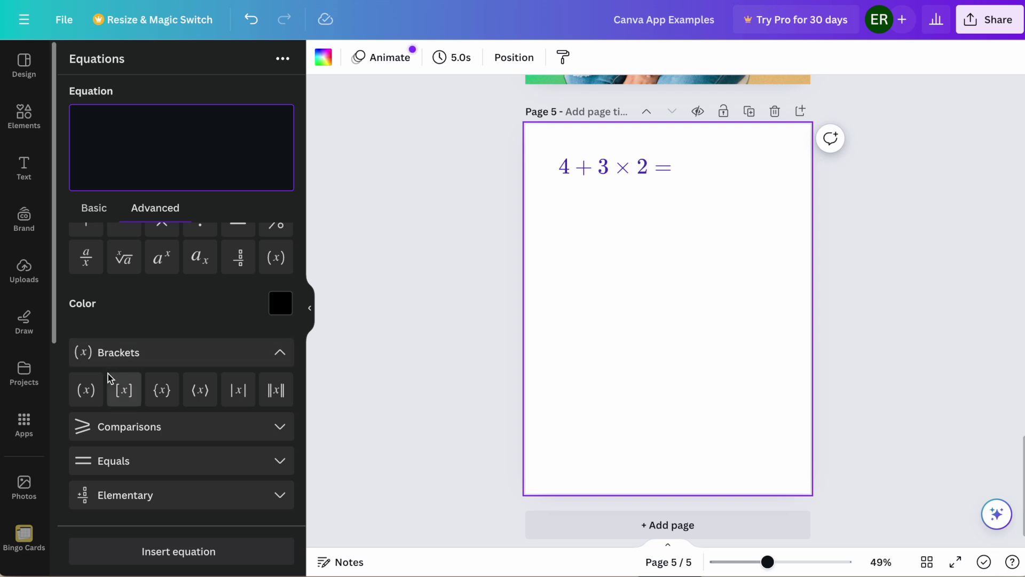
pyautogui.click(88, 391)
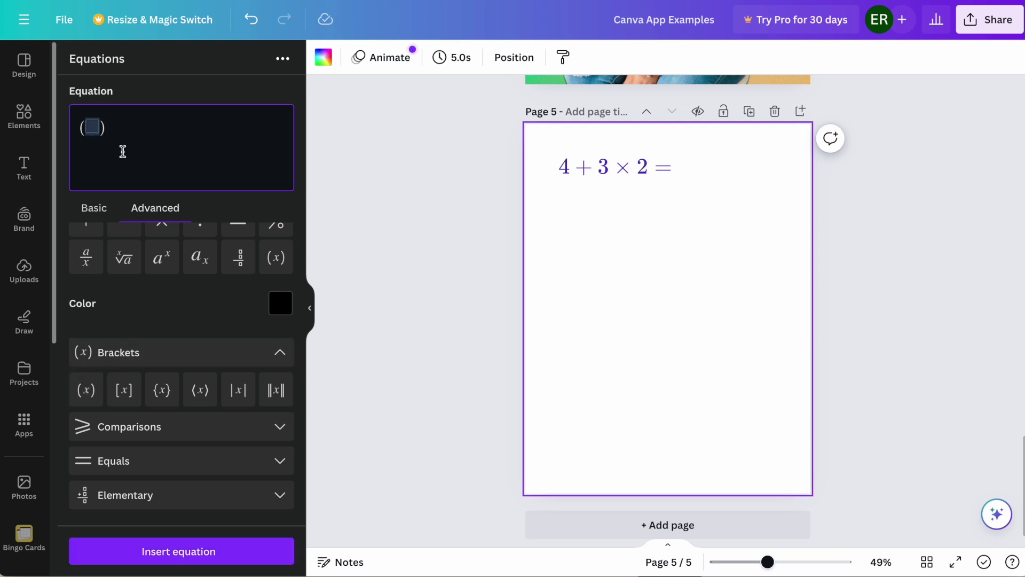
# - Fill the round brackets with a fraction that has 1 over 3 + 4
pyautogui.scroll(1, 148, 263)
pyautogui.click(86, 282)
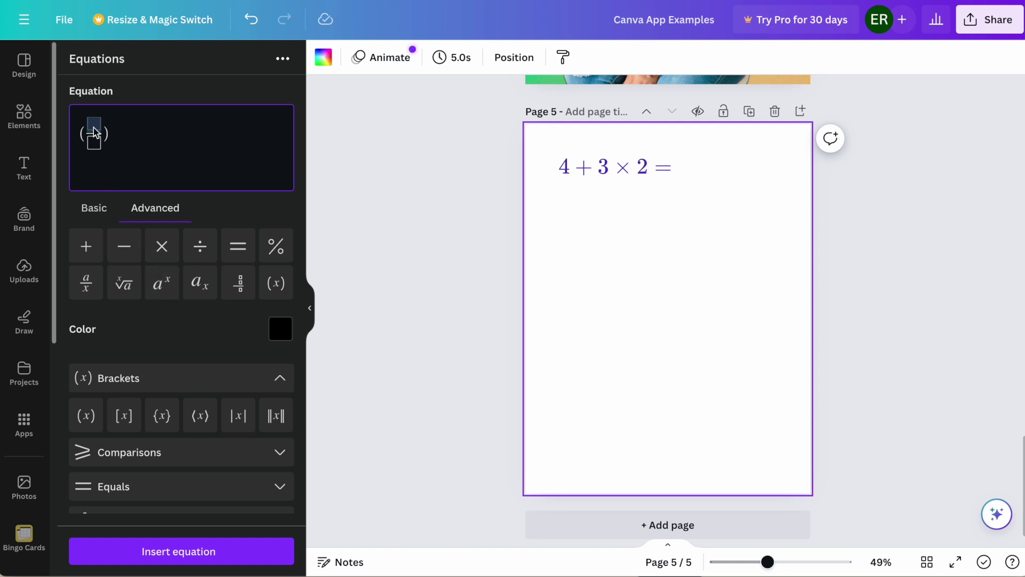
pyautogui.write('1/')
pyautogui.click(95, 143)
pyautogui.write('3')
pyautogui.click(87, 250)
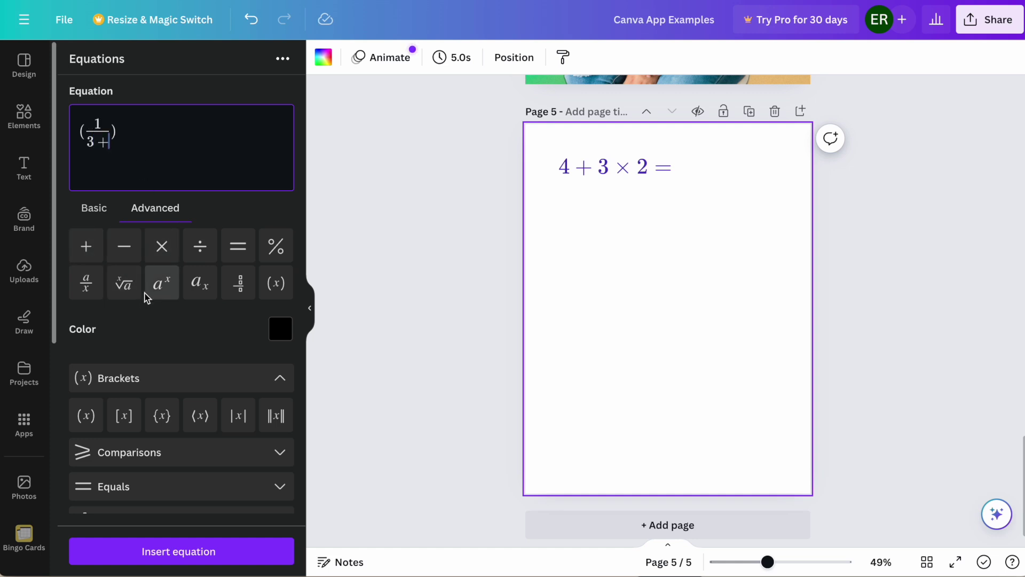
pyautogui.write('4')
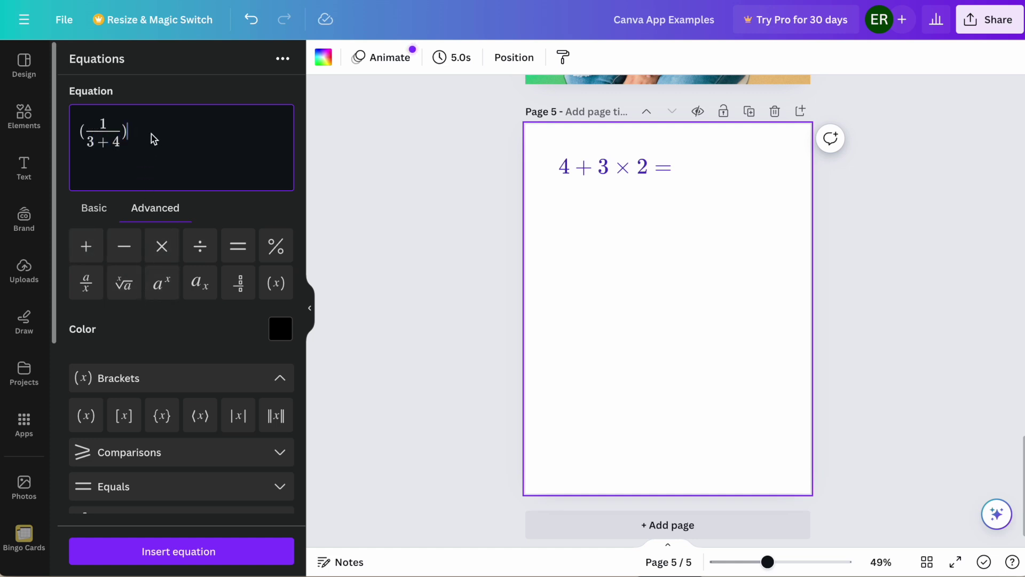
# - Append a multiplication sign and a second pair of round brackets containing the fraction 3 over 2
pyautogui.click(168, 251)
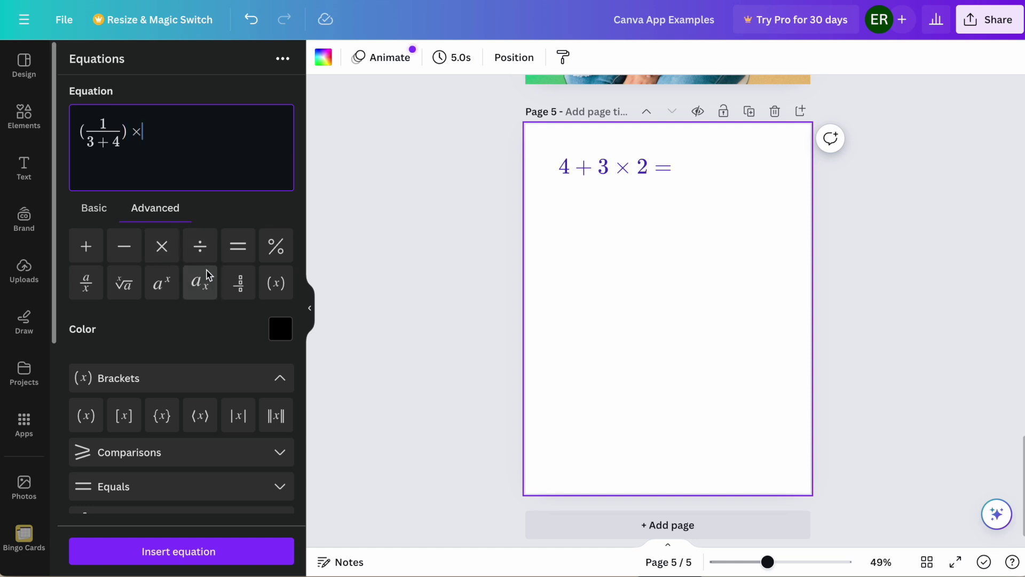
pyautogui.click(86, 416)
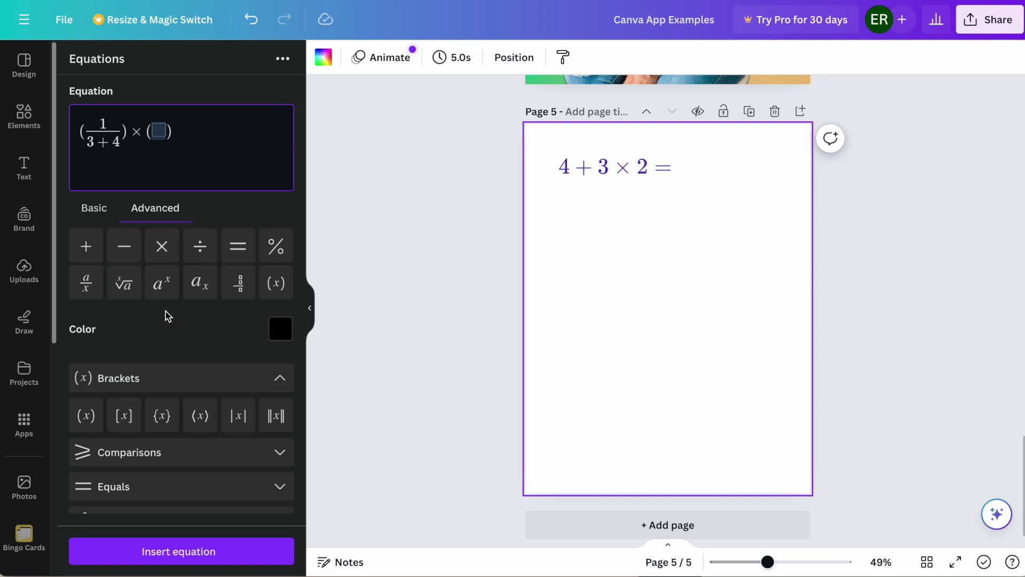
pyautogui.click(89, 292)
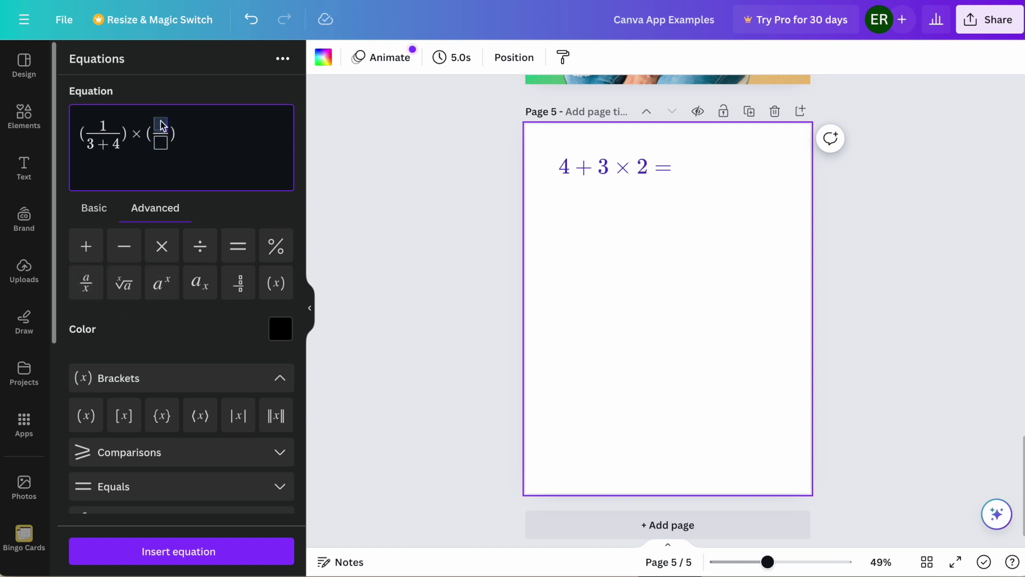
pyautogui.write('3')
pyautogui.click(163, 143)
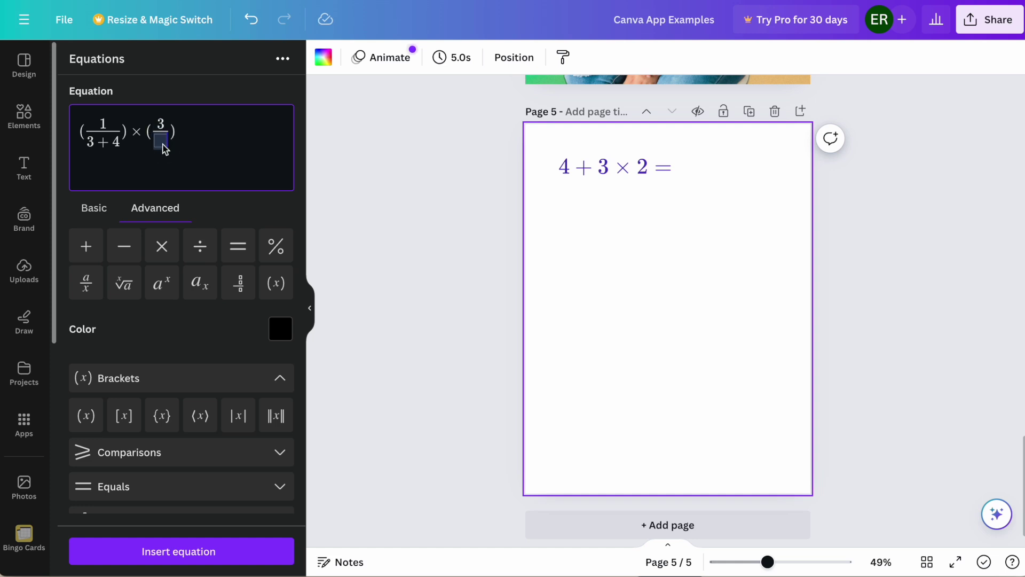
pyautogui.write('2')
# - Extend the second fraction's denominator to 2 × 1 − 1 and append = × after its closing bracket
pyautogui.click(162, 247)
pyautogui.write('1')
pyautogui.click(126, 254)
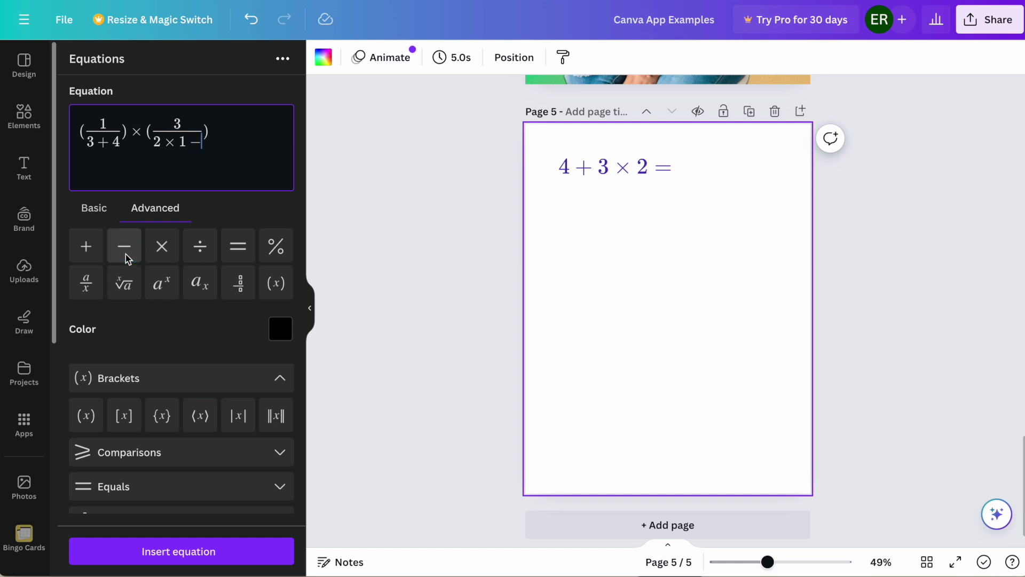
pyautogui.write('1')
pyautogui.press('Right')
pyautogui.press('Right')
pyautogui.click(243, 249)
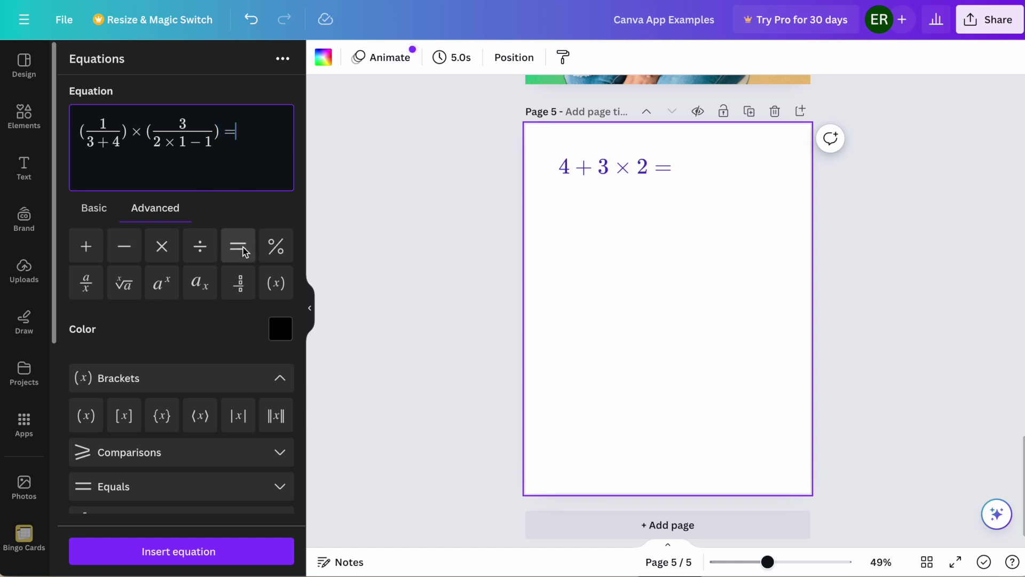
pyautogui.click(166, 258)
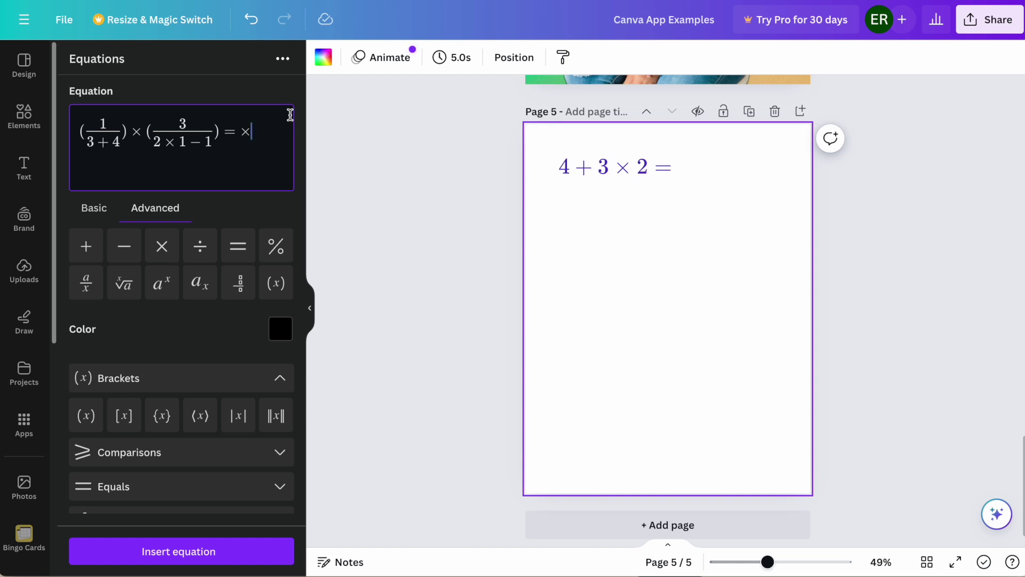
# - Insert the fraction equation on page 5, then enlarge it and place it below the purple equation
pyautogui.click(152, 553)
pyautogui.moveTo(611, 321); pyautogui.dragTo(529, 350)
pyautogui.moveTo(647, 315); pyautogui.dragTo(679, 236)
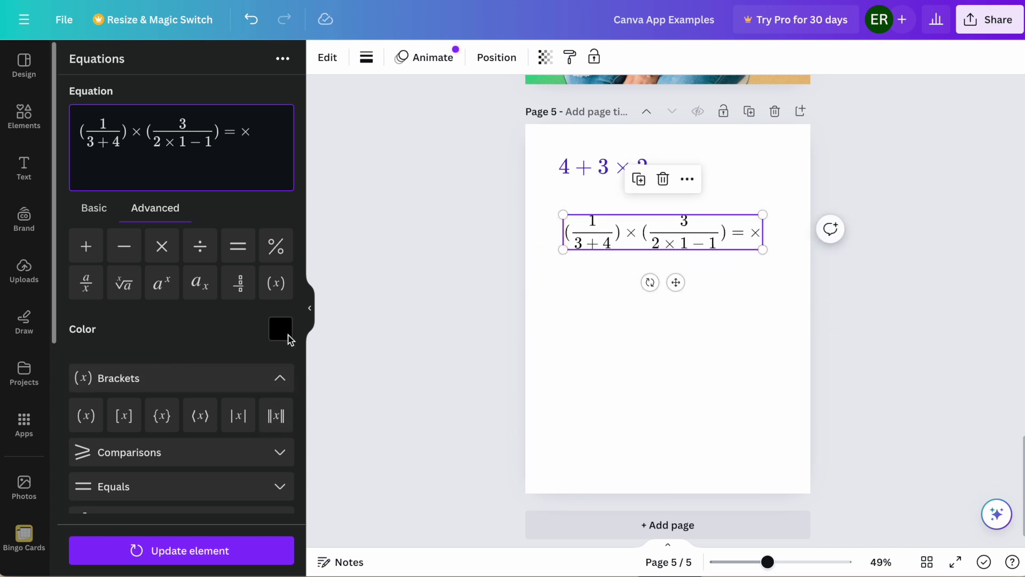
pyautogui.click(634, 381)
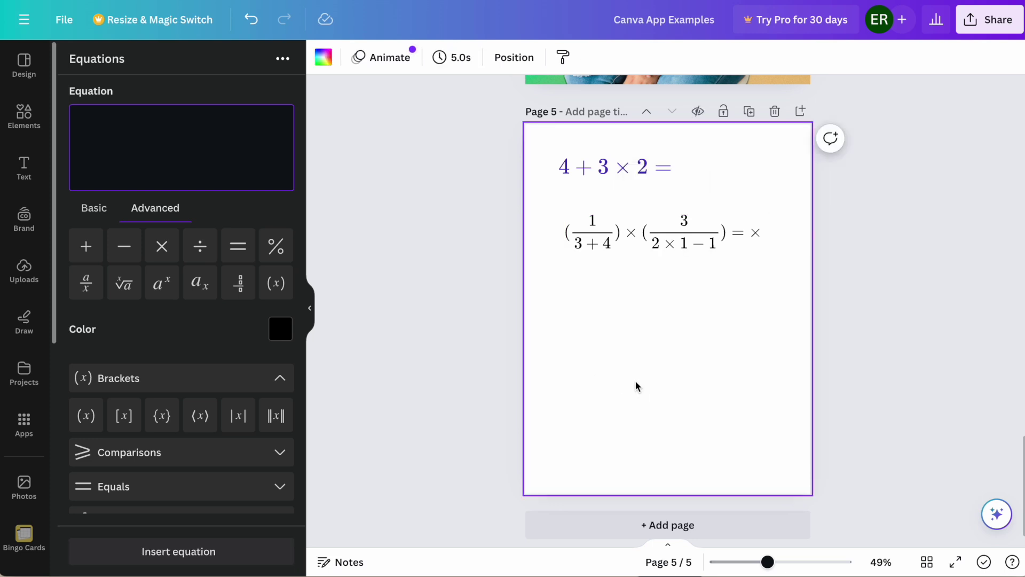
pyautogui.scroll(-8, 175, 429)
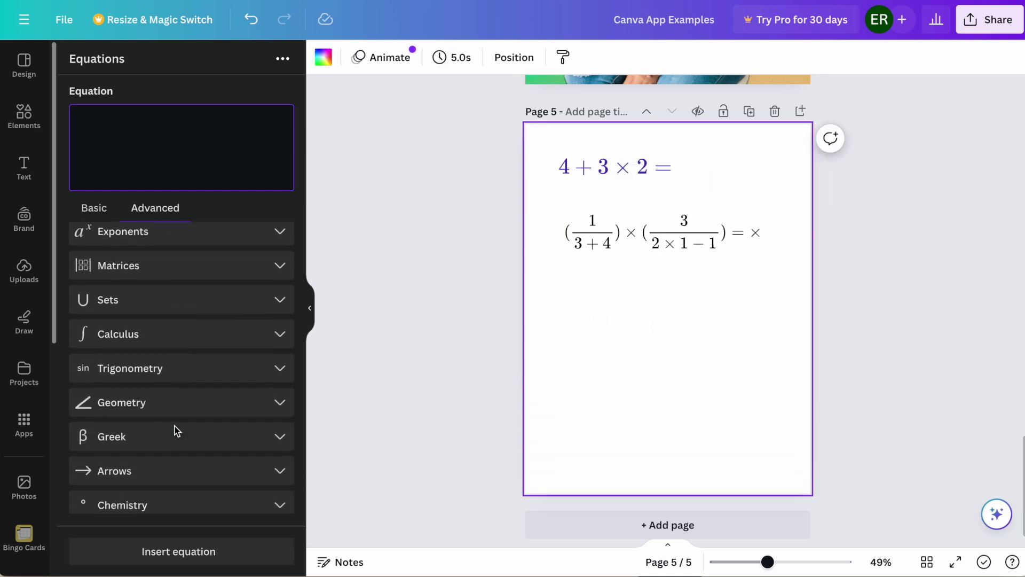
pyautogui.scroll(10, 176, 430)
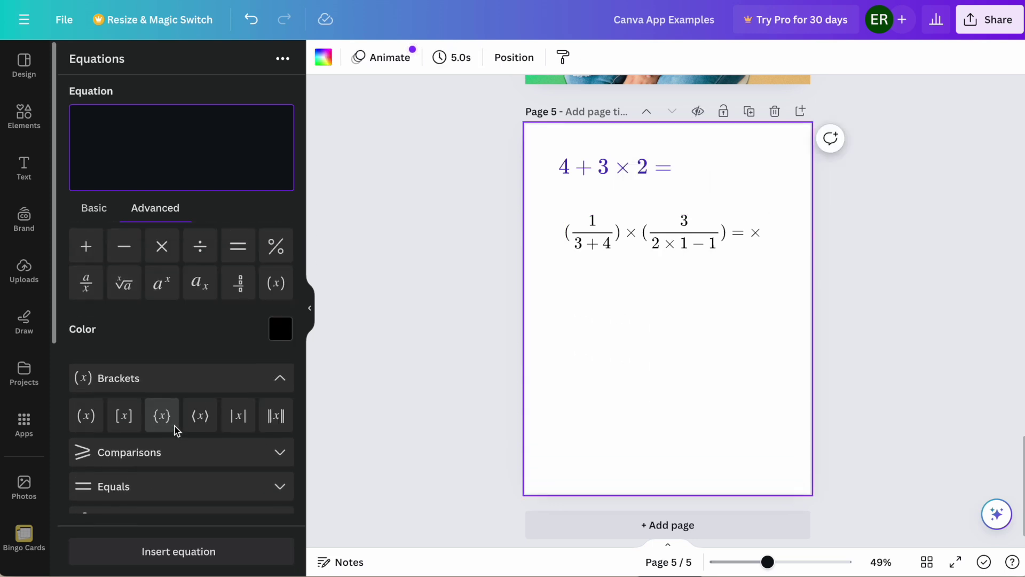